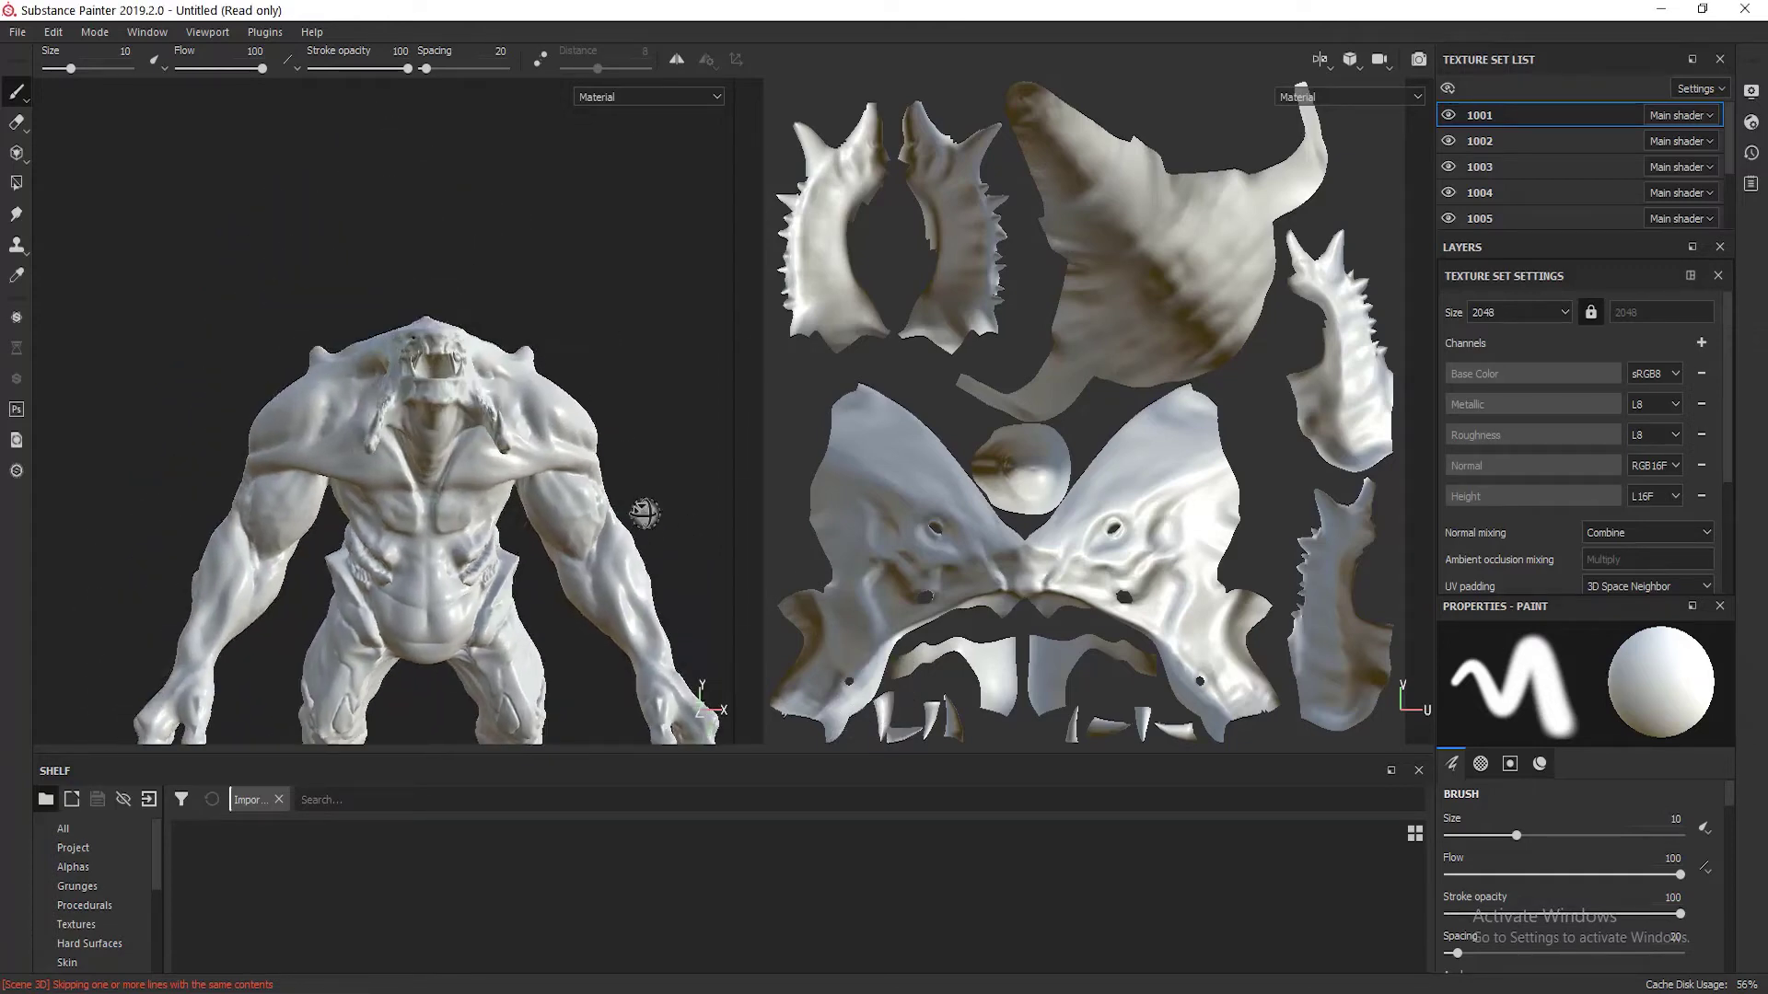
scroll(476, 383, "up", 4)
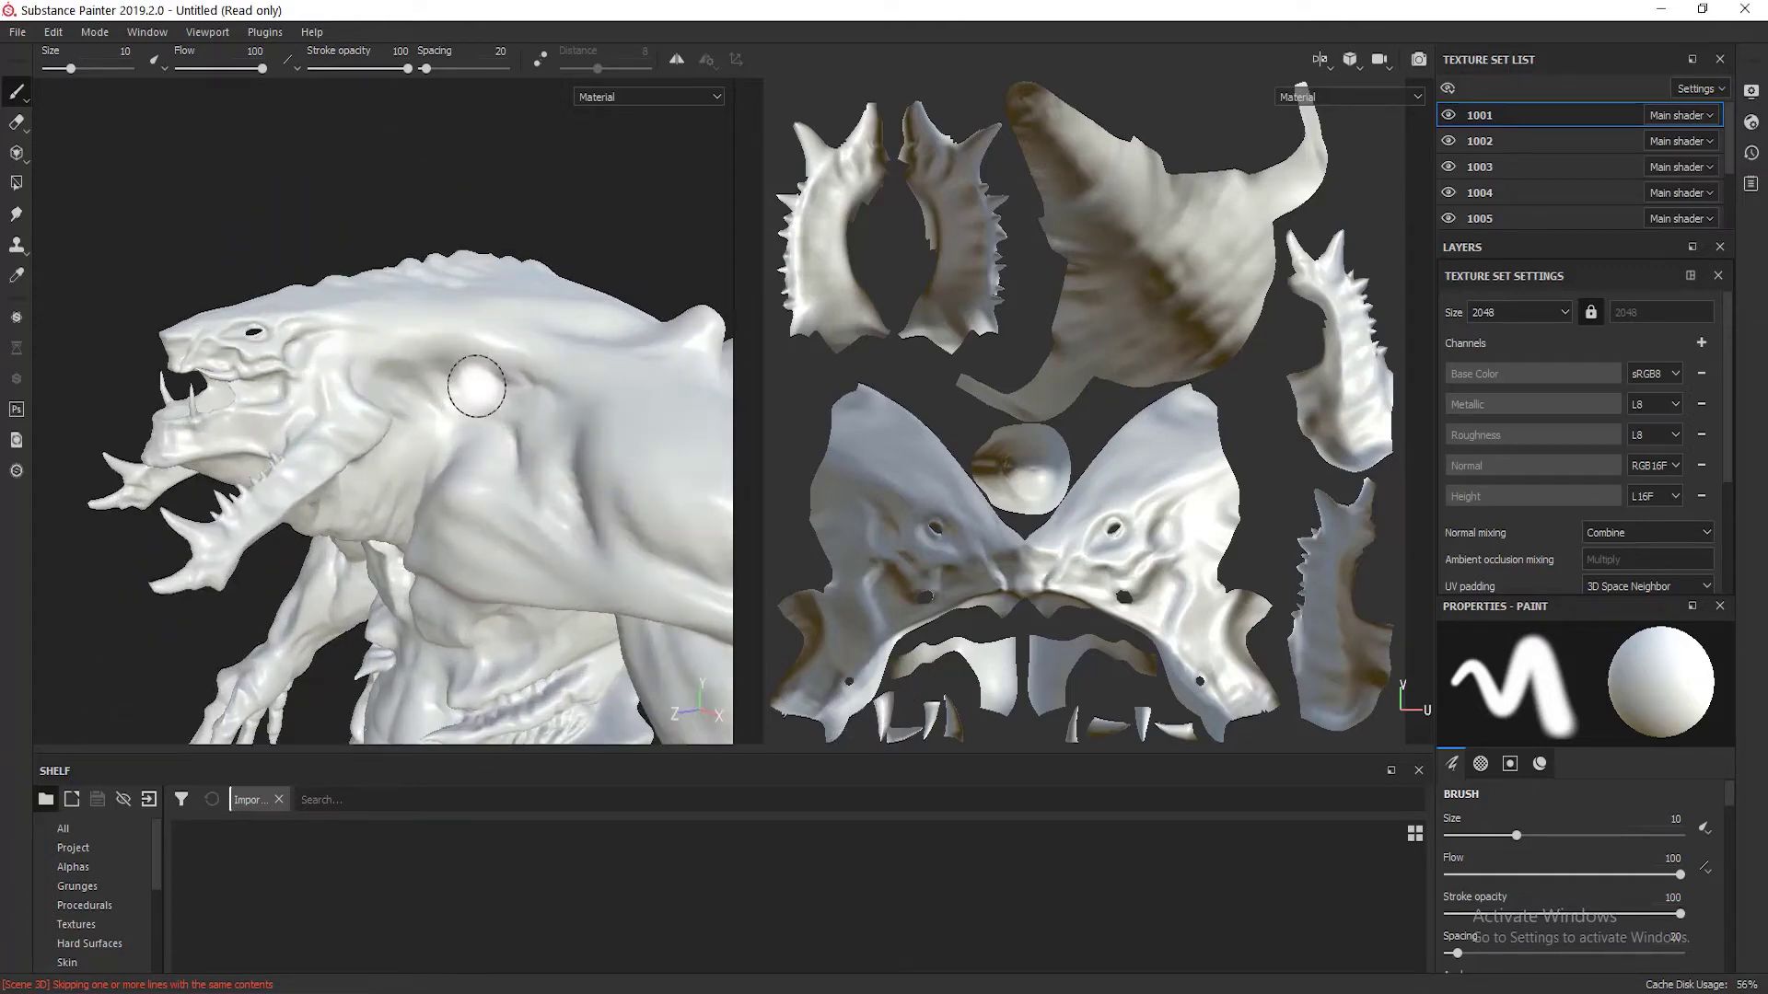
left_click_drag(454, 410, 414, 395, "alt")
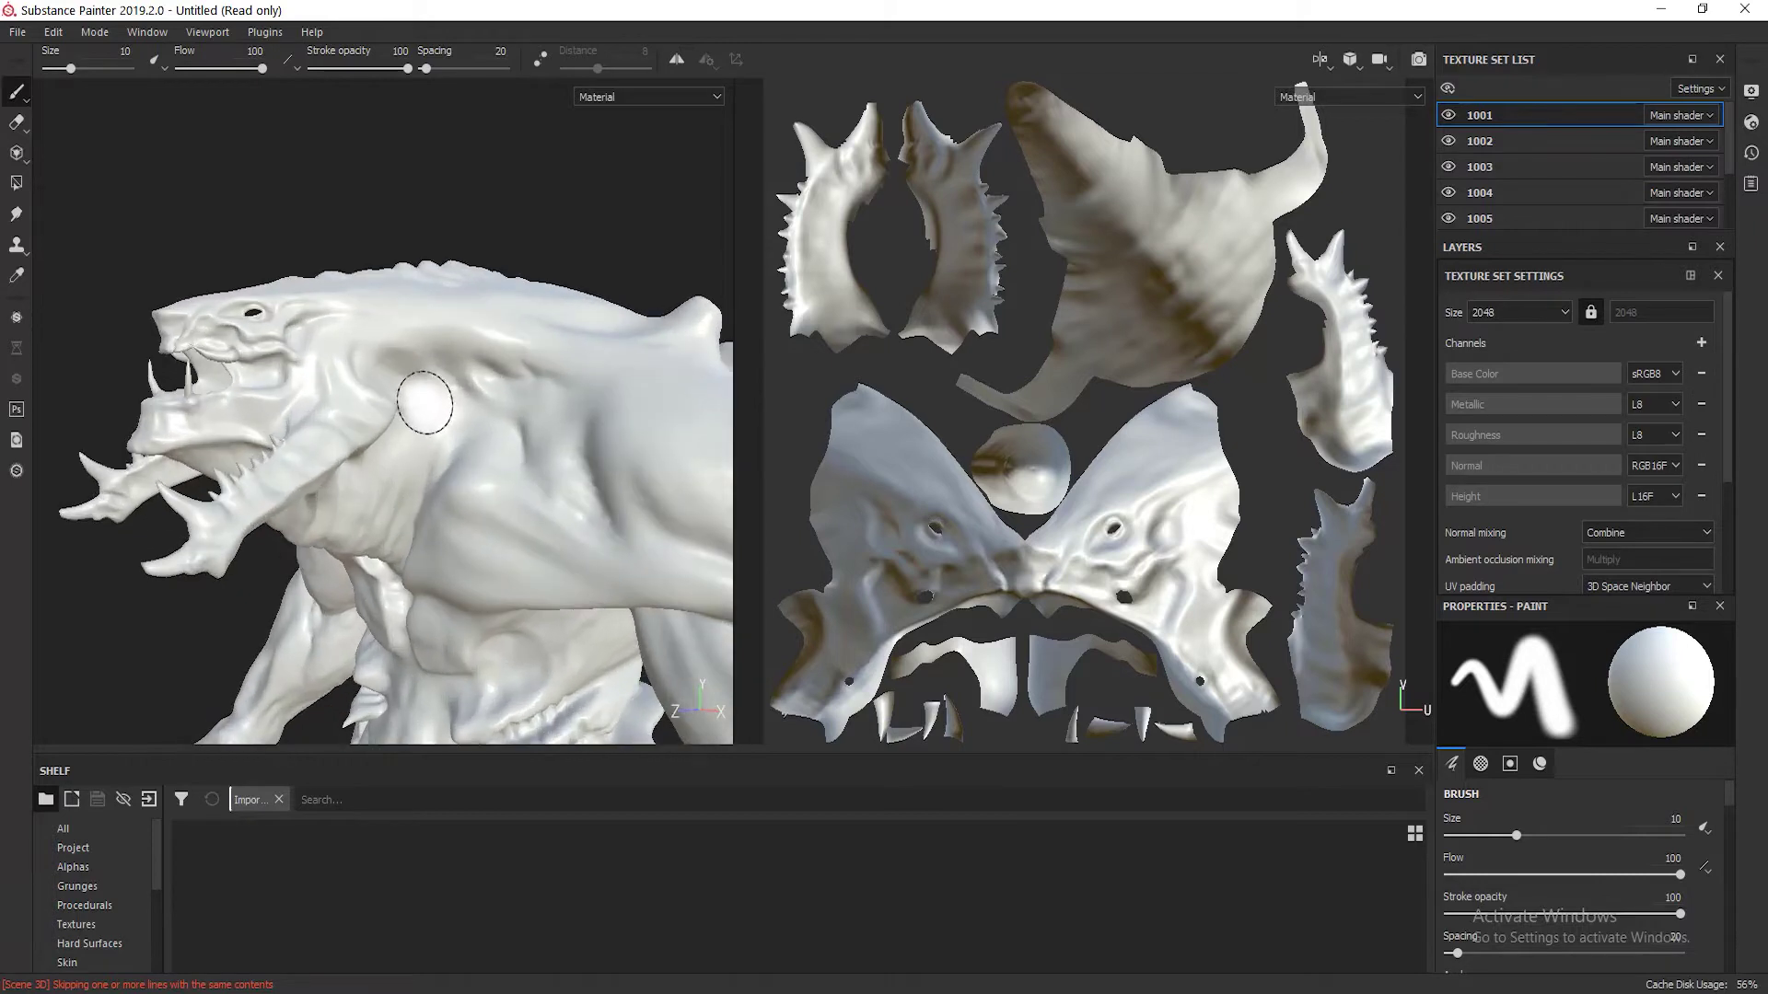
scroll(426, 402, "up", 3)
middle_click_drag(430, 402, 525, 387, "alt")
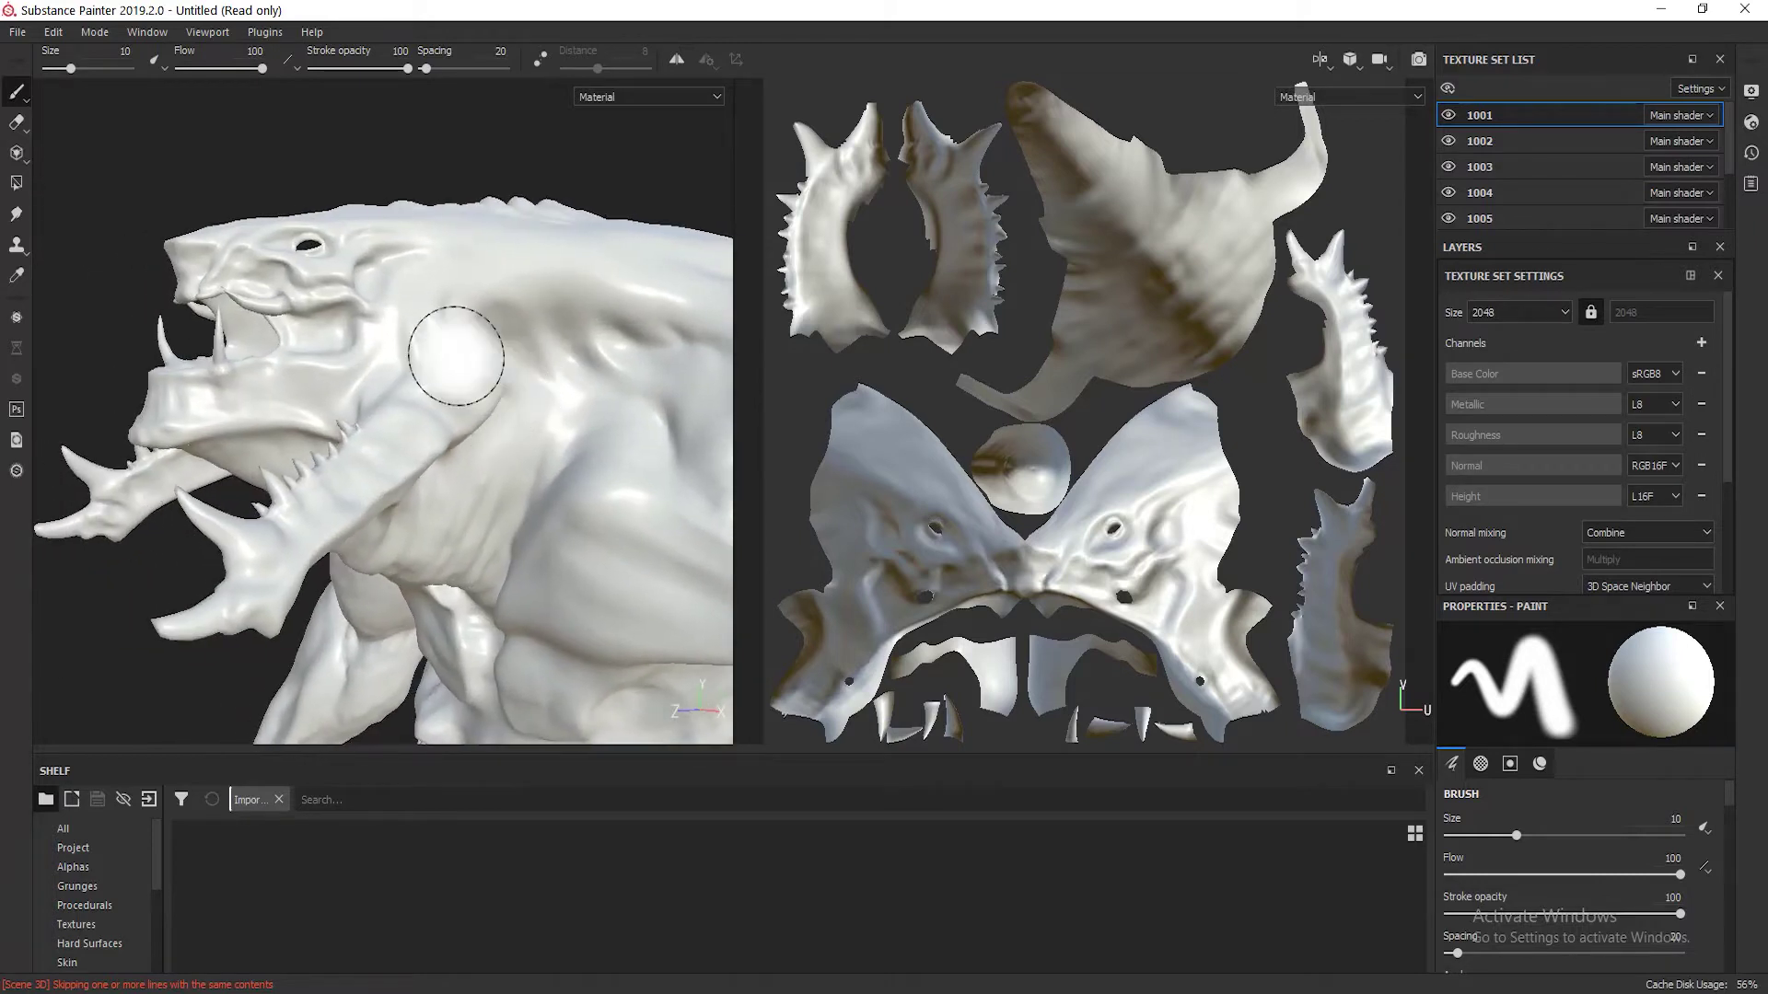
mouse_move(612, 485)
left_mouse_down("alt")
mouse_move(545, 497)
mouse_move(564, 513)
left_mouse_up("alt")
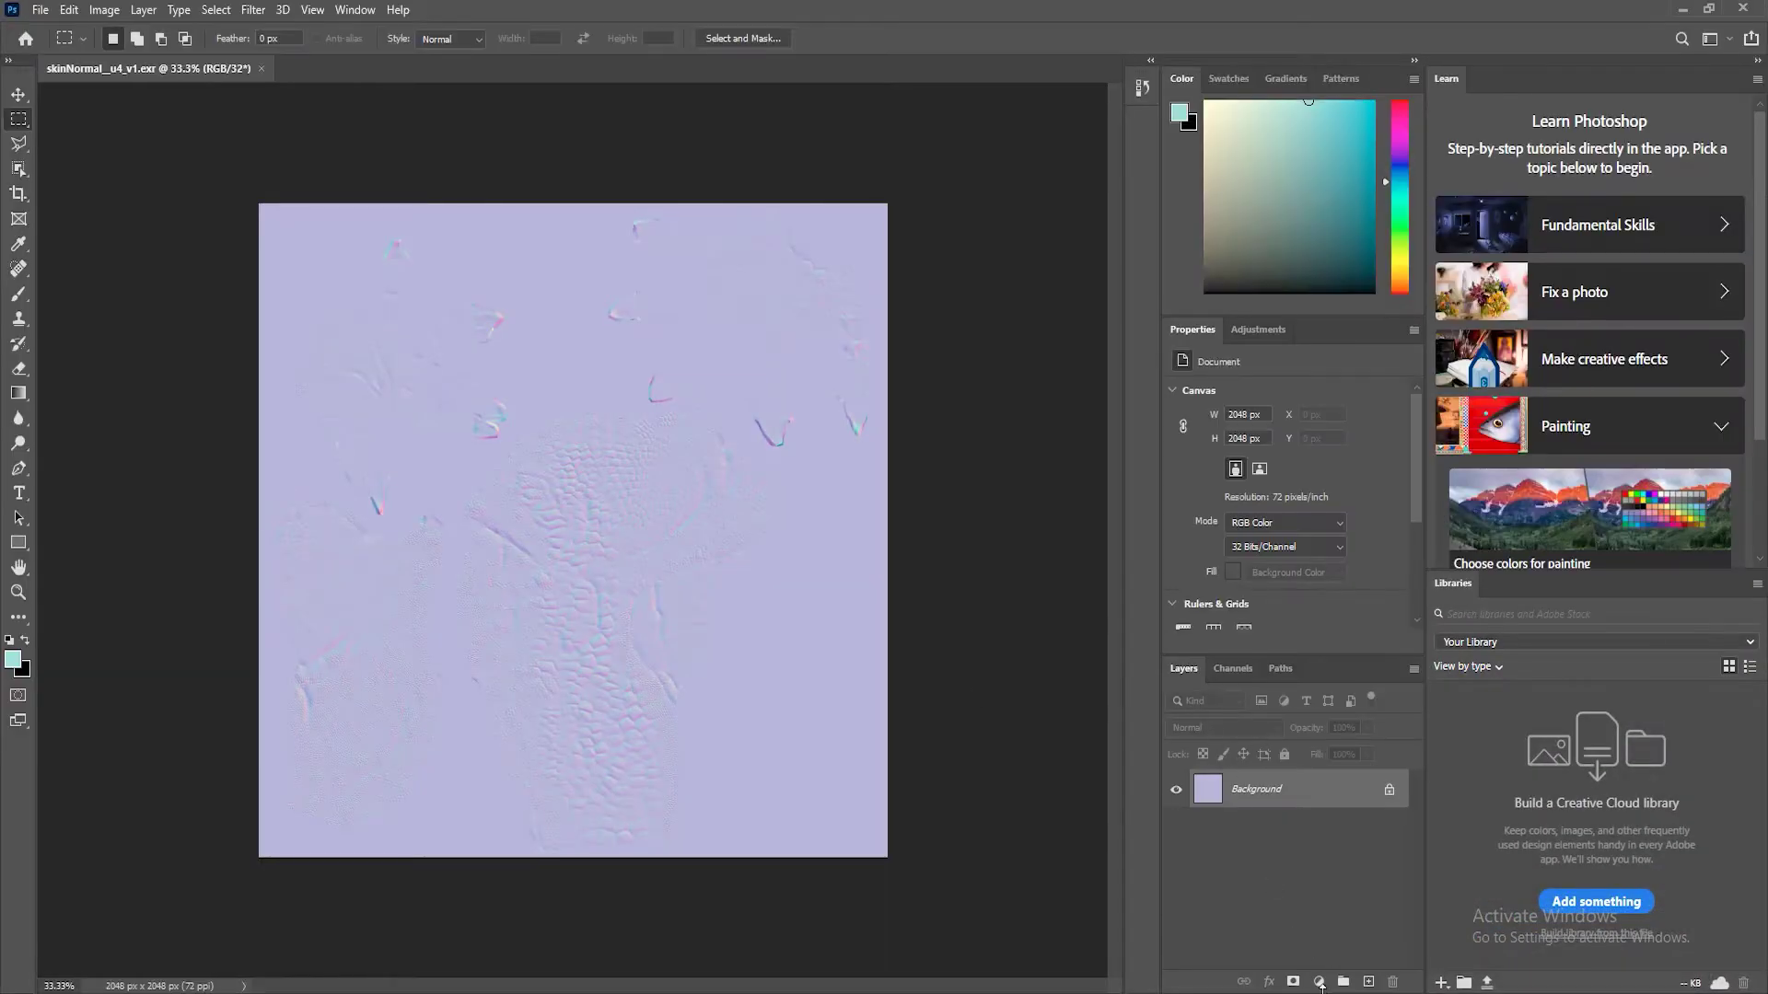
Step: In Photoshop, add a Curves adjustment layer over skinNormal_u4_v1.exr and pull the lower part of the RGB curve down
left_click(1318, 983)
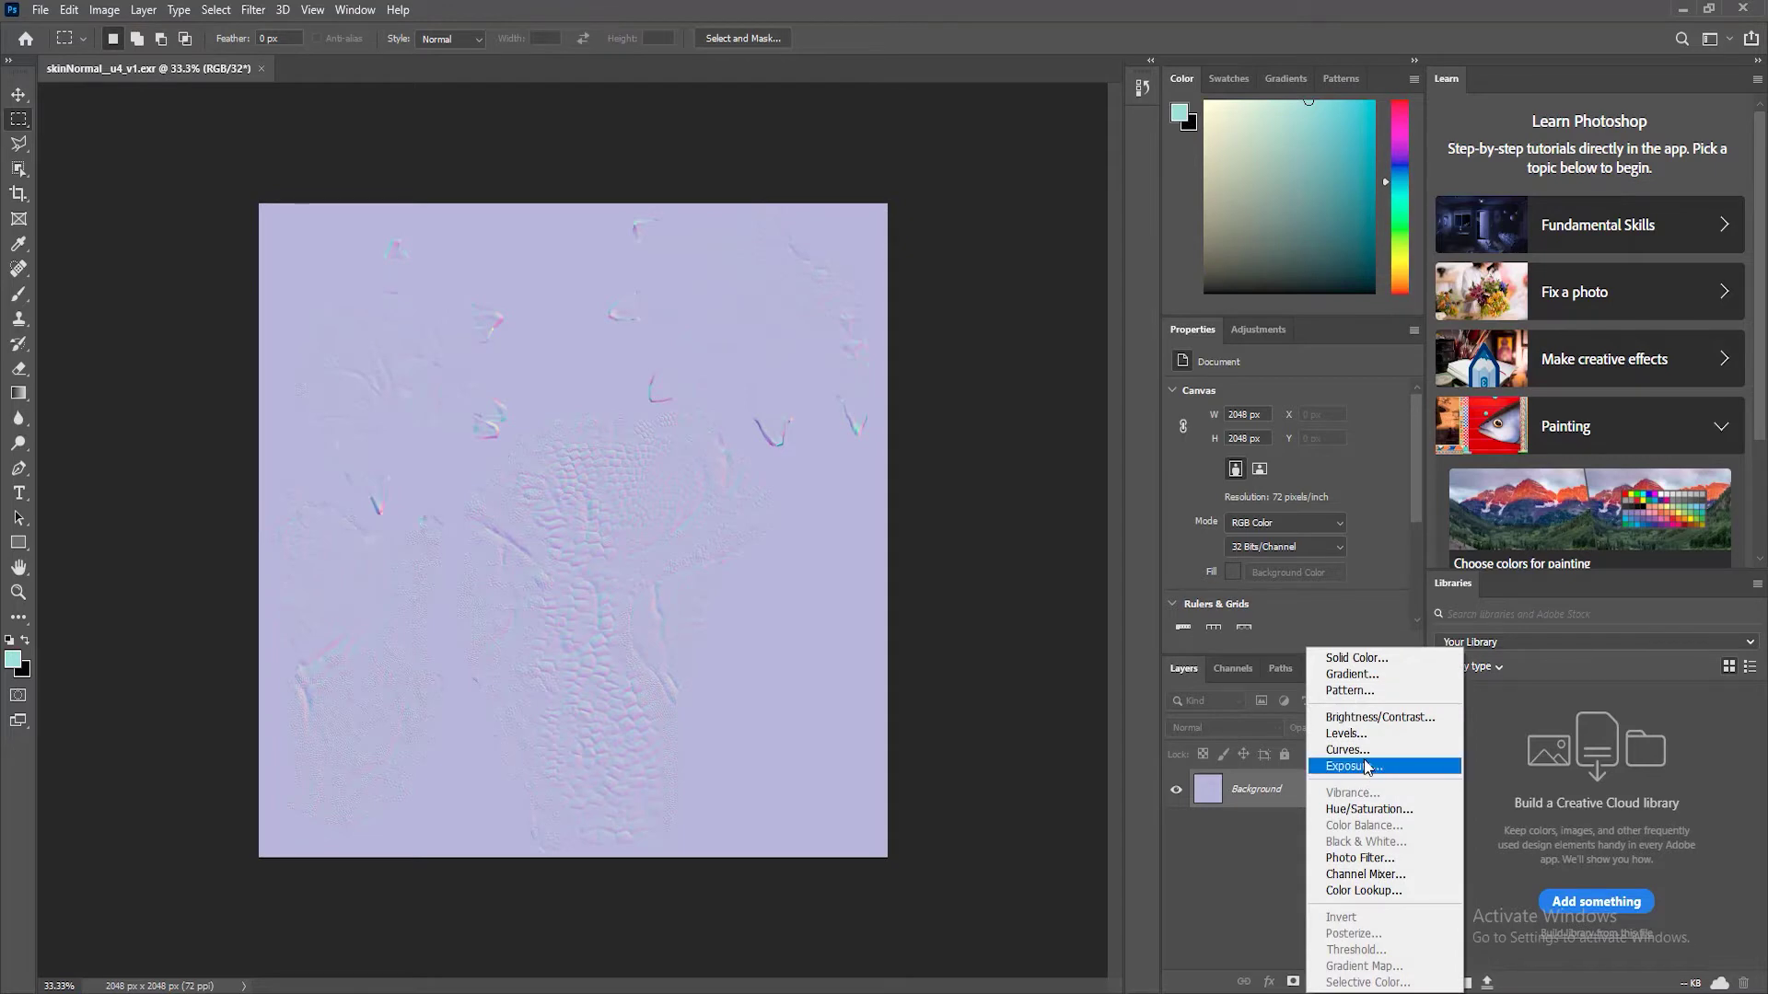
left_click(1366, 754)
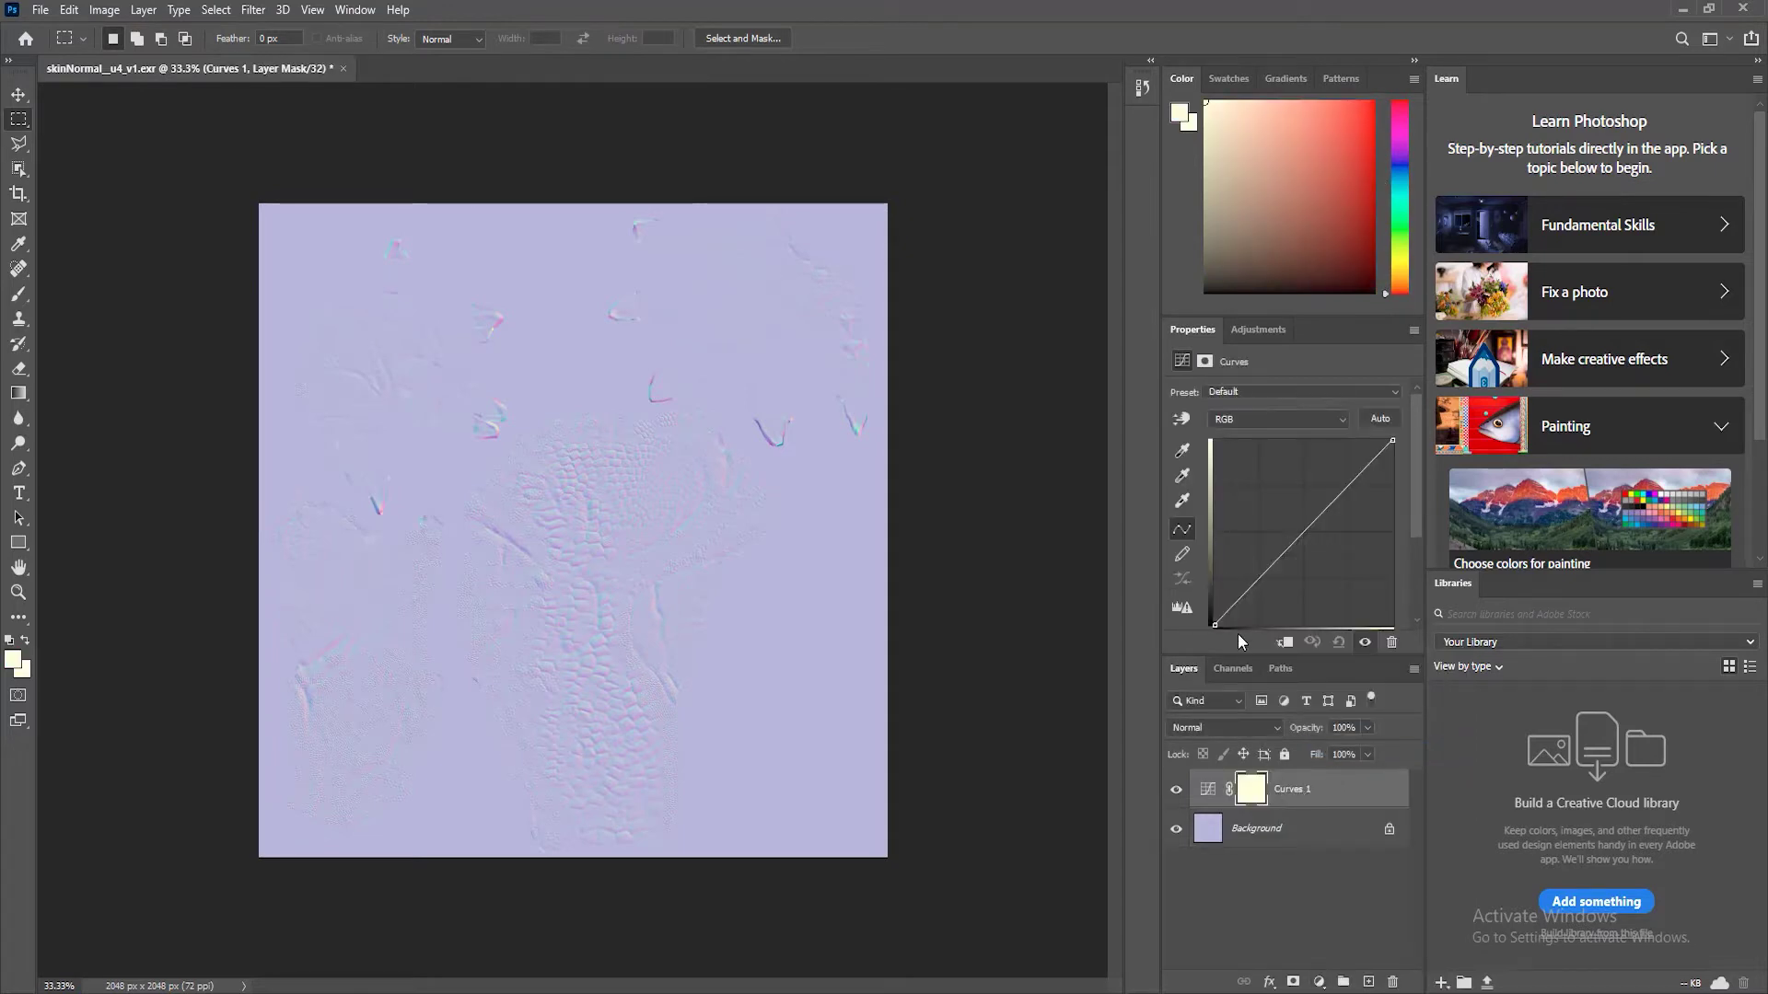
left_click_drag(1258, 577, 1273, 610)
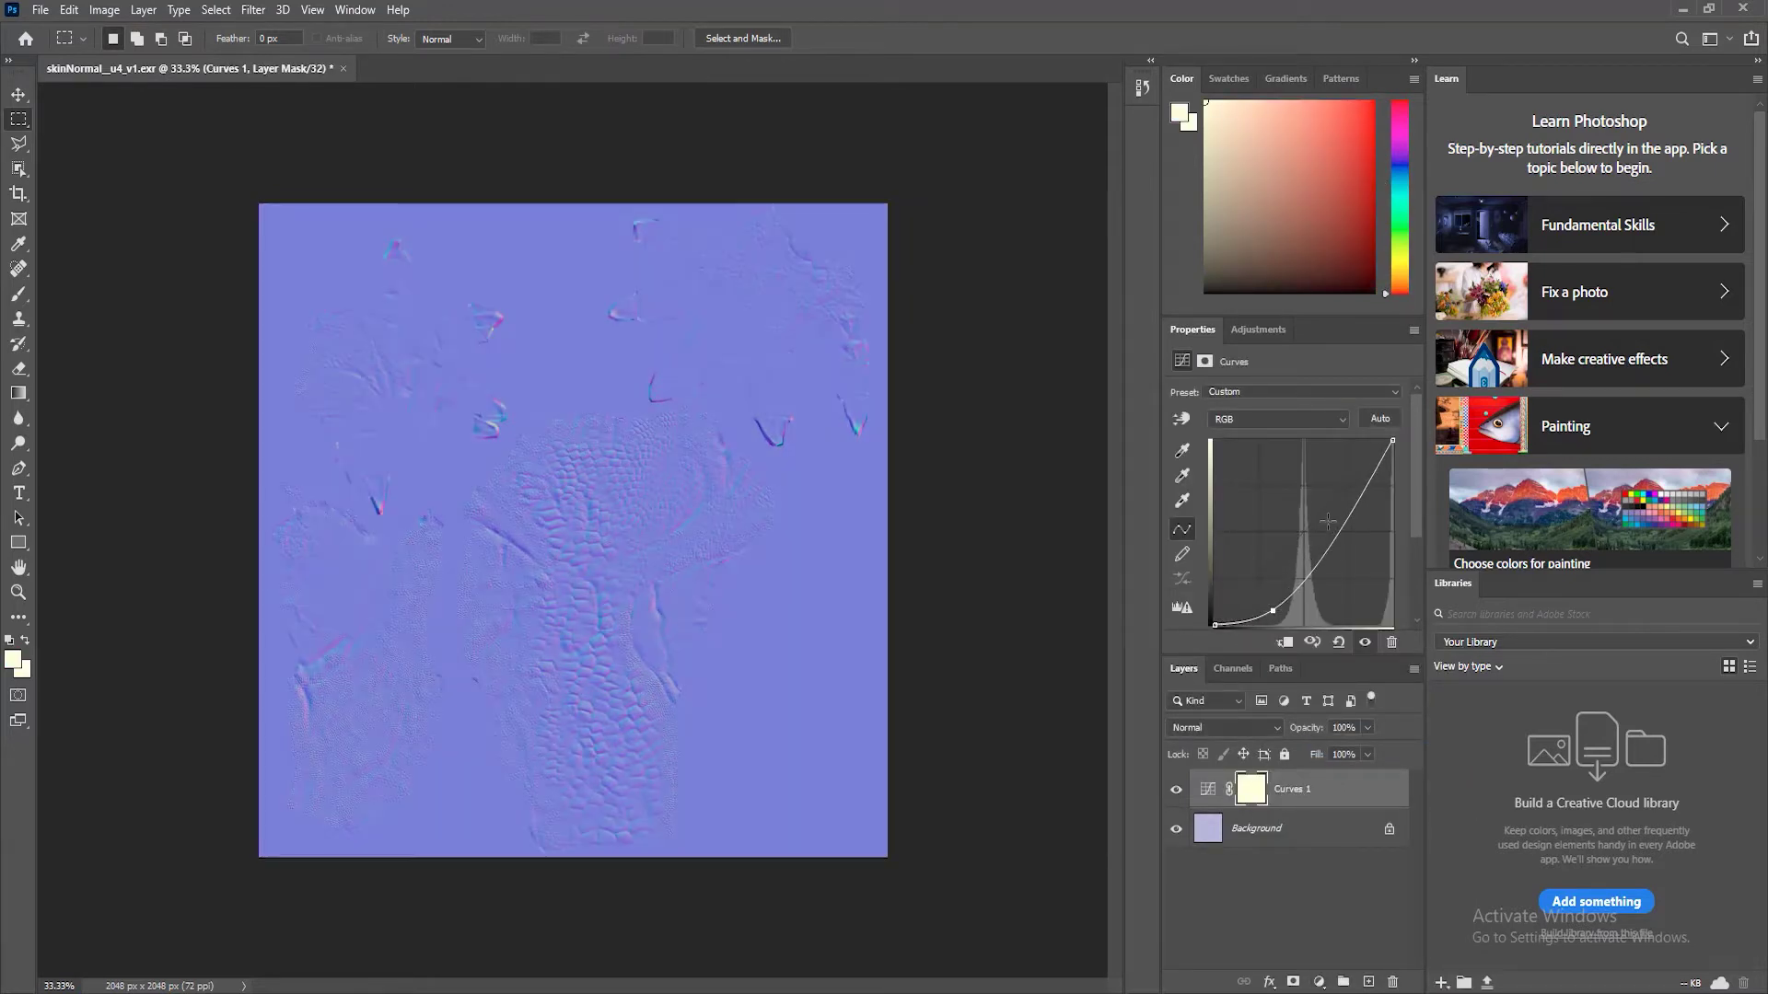
Step: Examine the scale detail in the middle of the darkened normal map up close
scroll(572, 568, "up", 5, "alt")
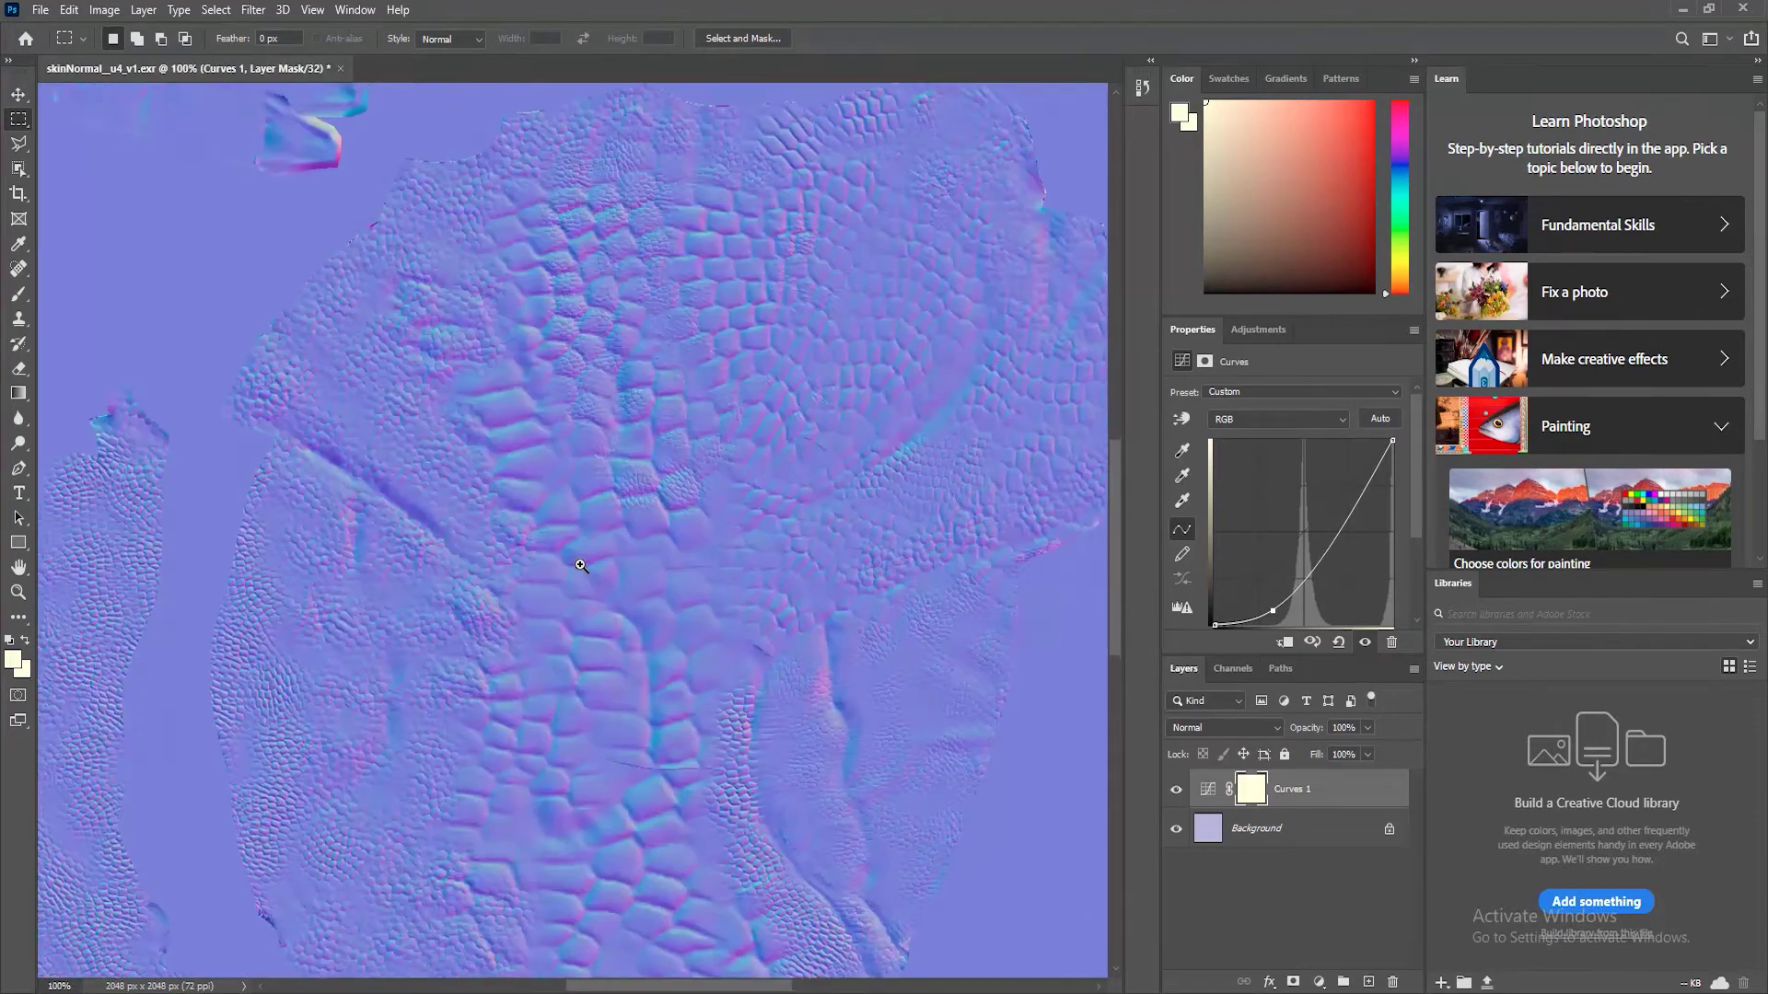
left_click_drag(450, 464, 805, 737)
key("ctrl+d")
scroll(782, 674, "down", 3, "alt")
left_click_drag(782, 799, 669, 622)
Step: Switch to File Explorer and look over the skinNormal EXR files in the CREATURE_NORMALS folder under SubstanceCourse Assets
mouse_move(429, 993)
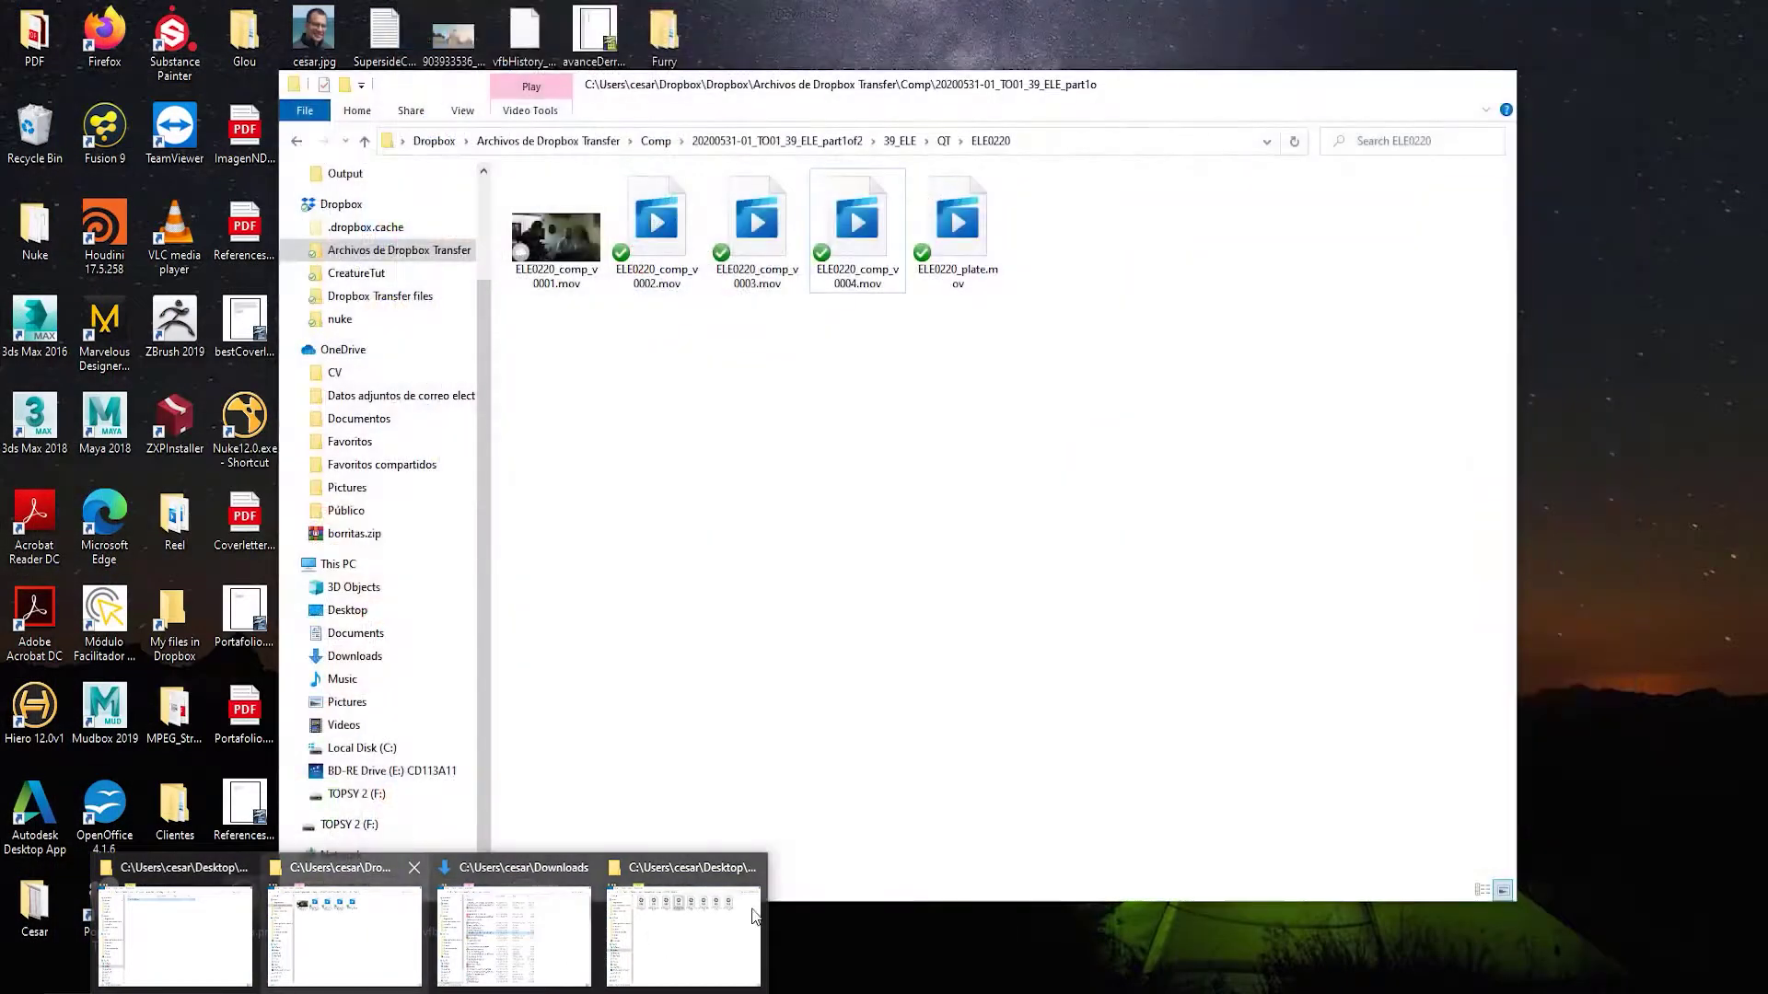
left_click(683, 932)
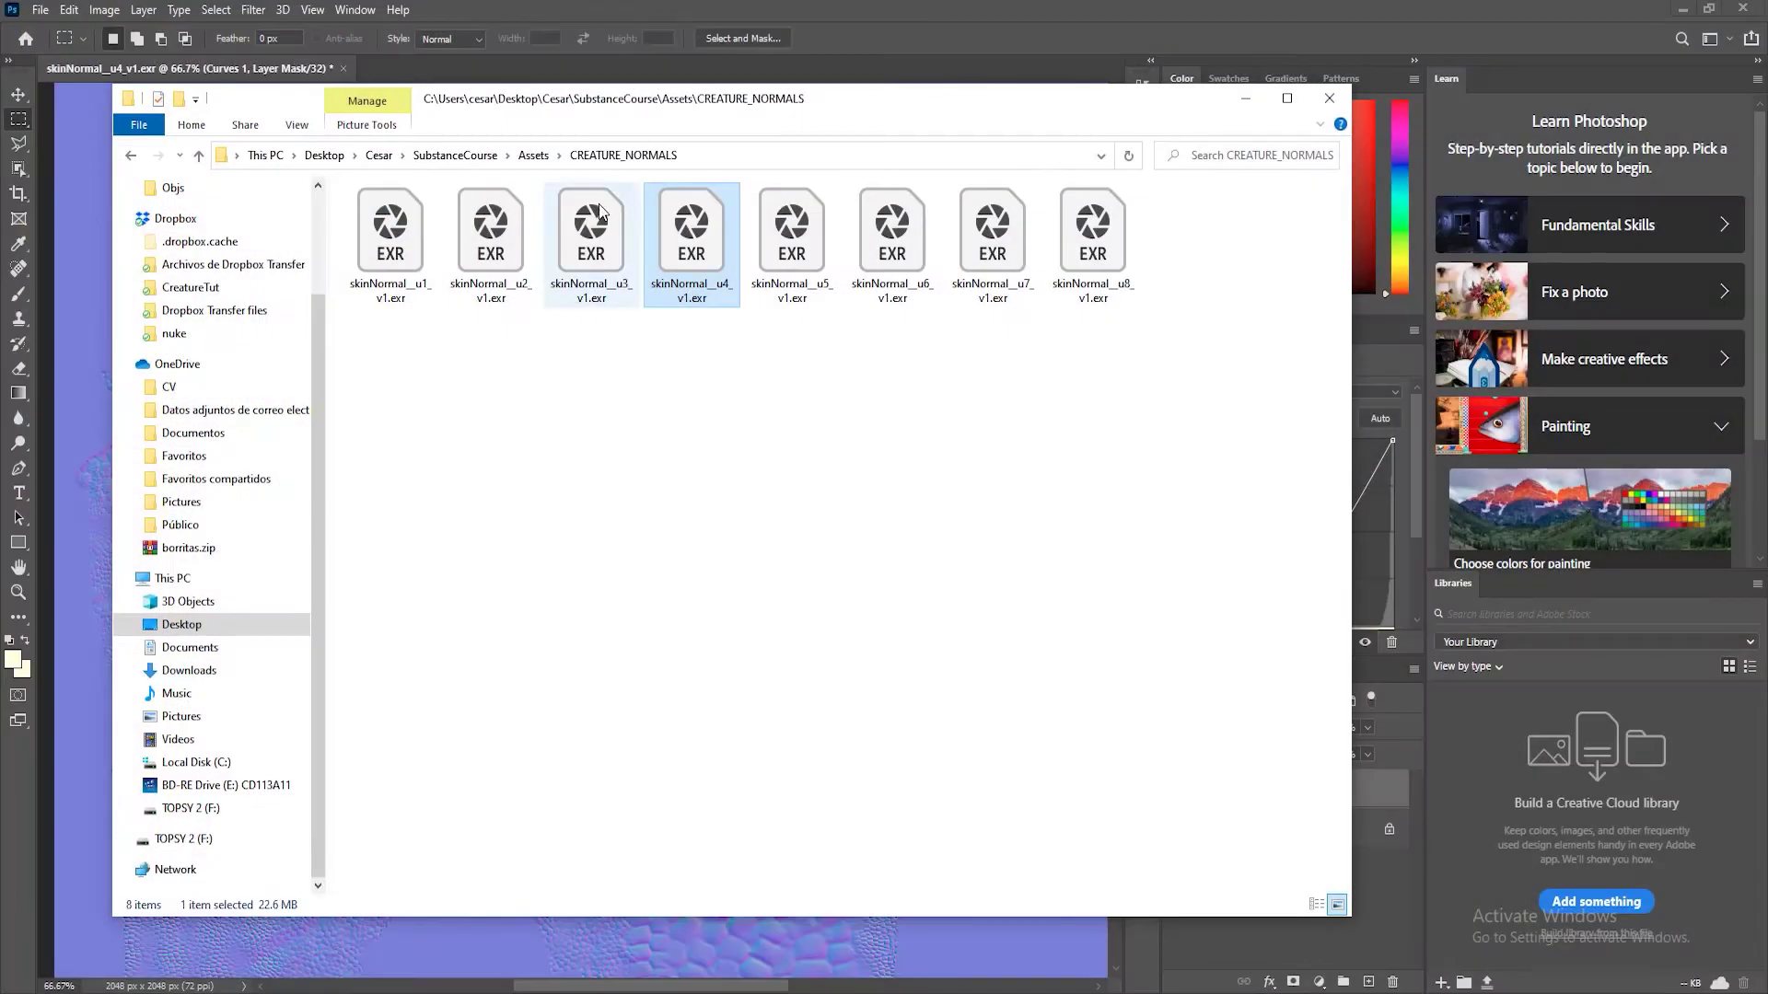
left_click(542, 156)
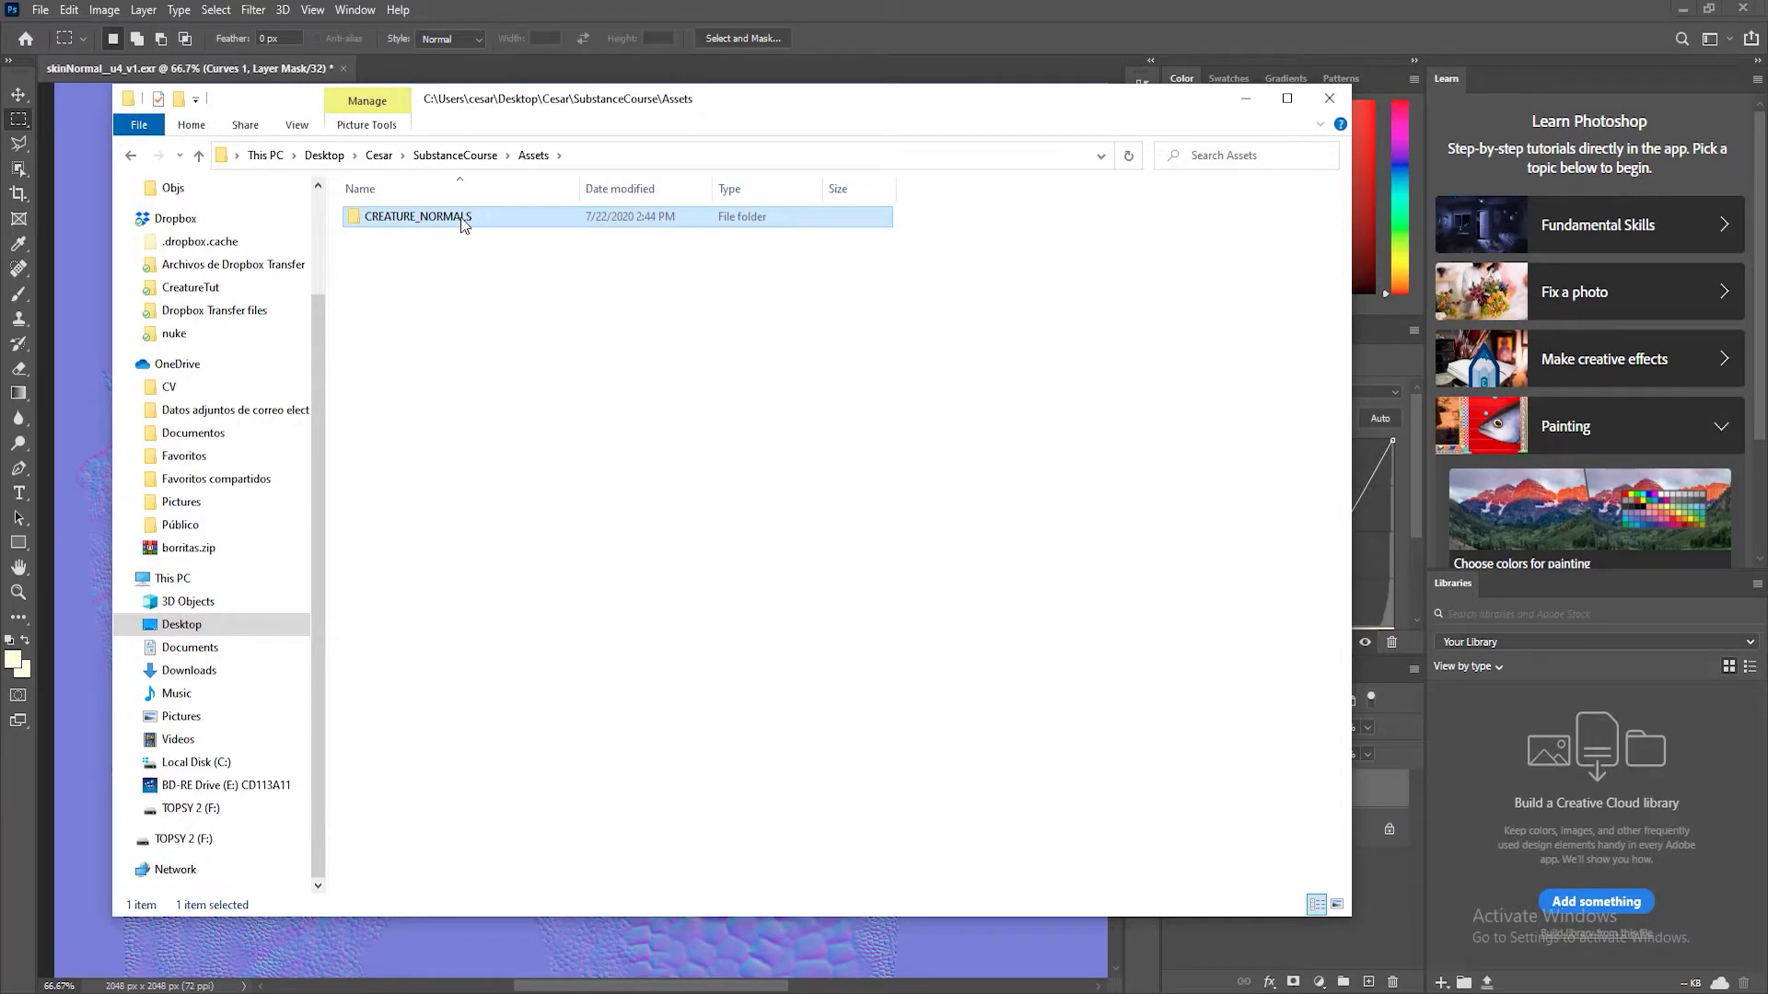
double_click(437, 217)
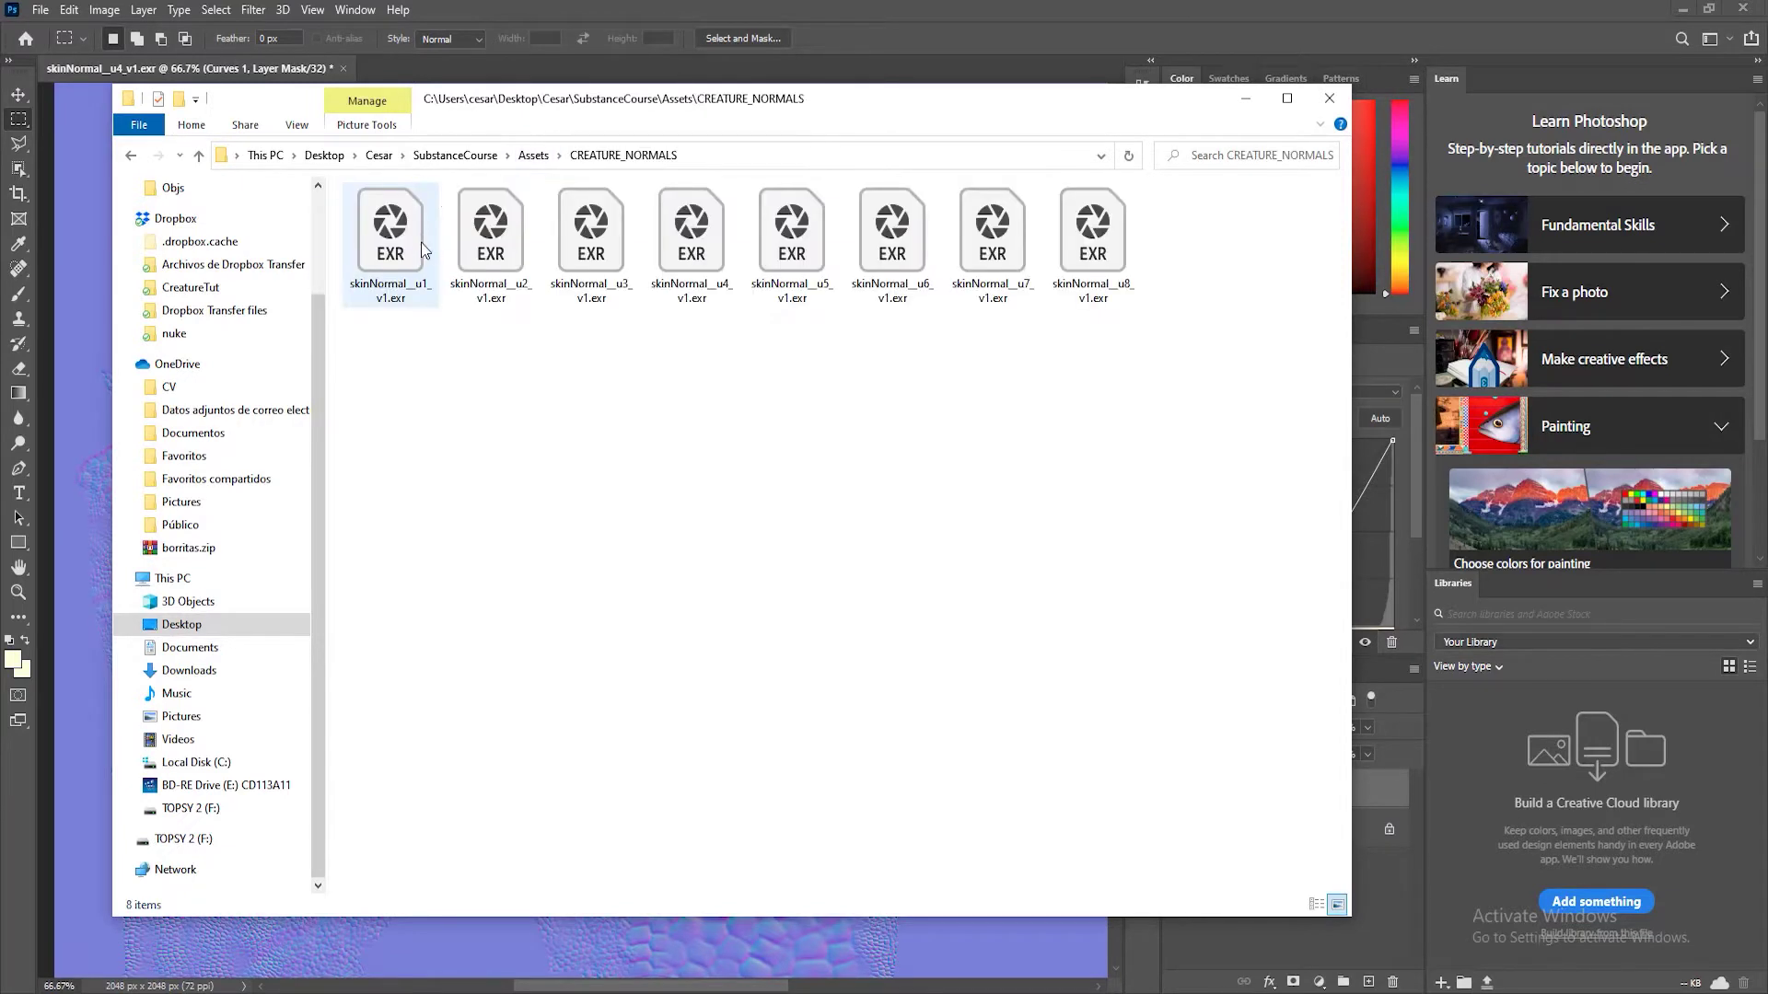
left_click(491, 239)
left_click_drag(421, 414, 1155, 205)
left_click(467, 354)
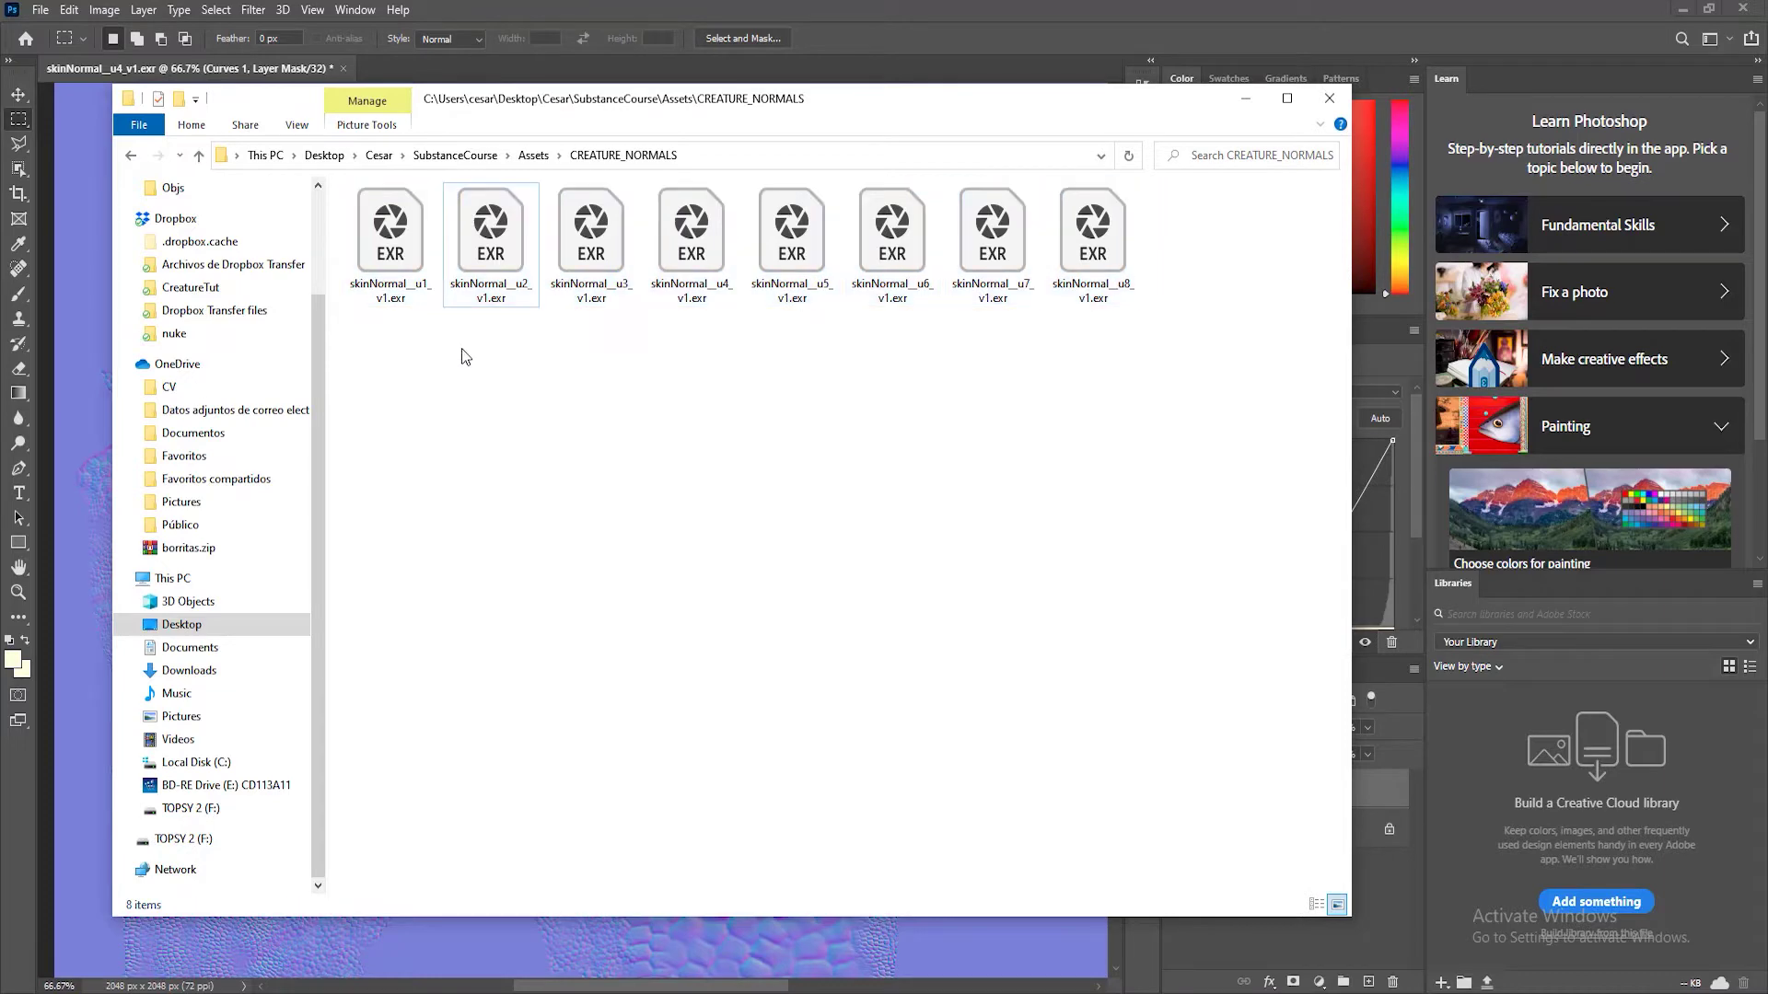
Step: Place skinNormal__u1_v1.exr into the open Photoshop document with alpha as transparency, and move its layer below the Curves layer
left_click(379, 289)
left_click_drag(535, 120, 622, 366)
left_click_drag(473, 488, 450, 70)
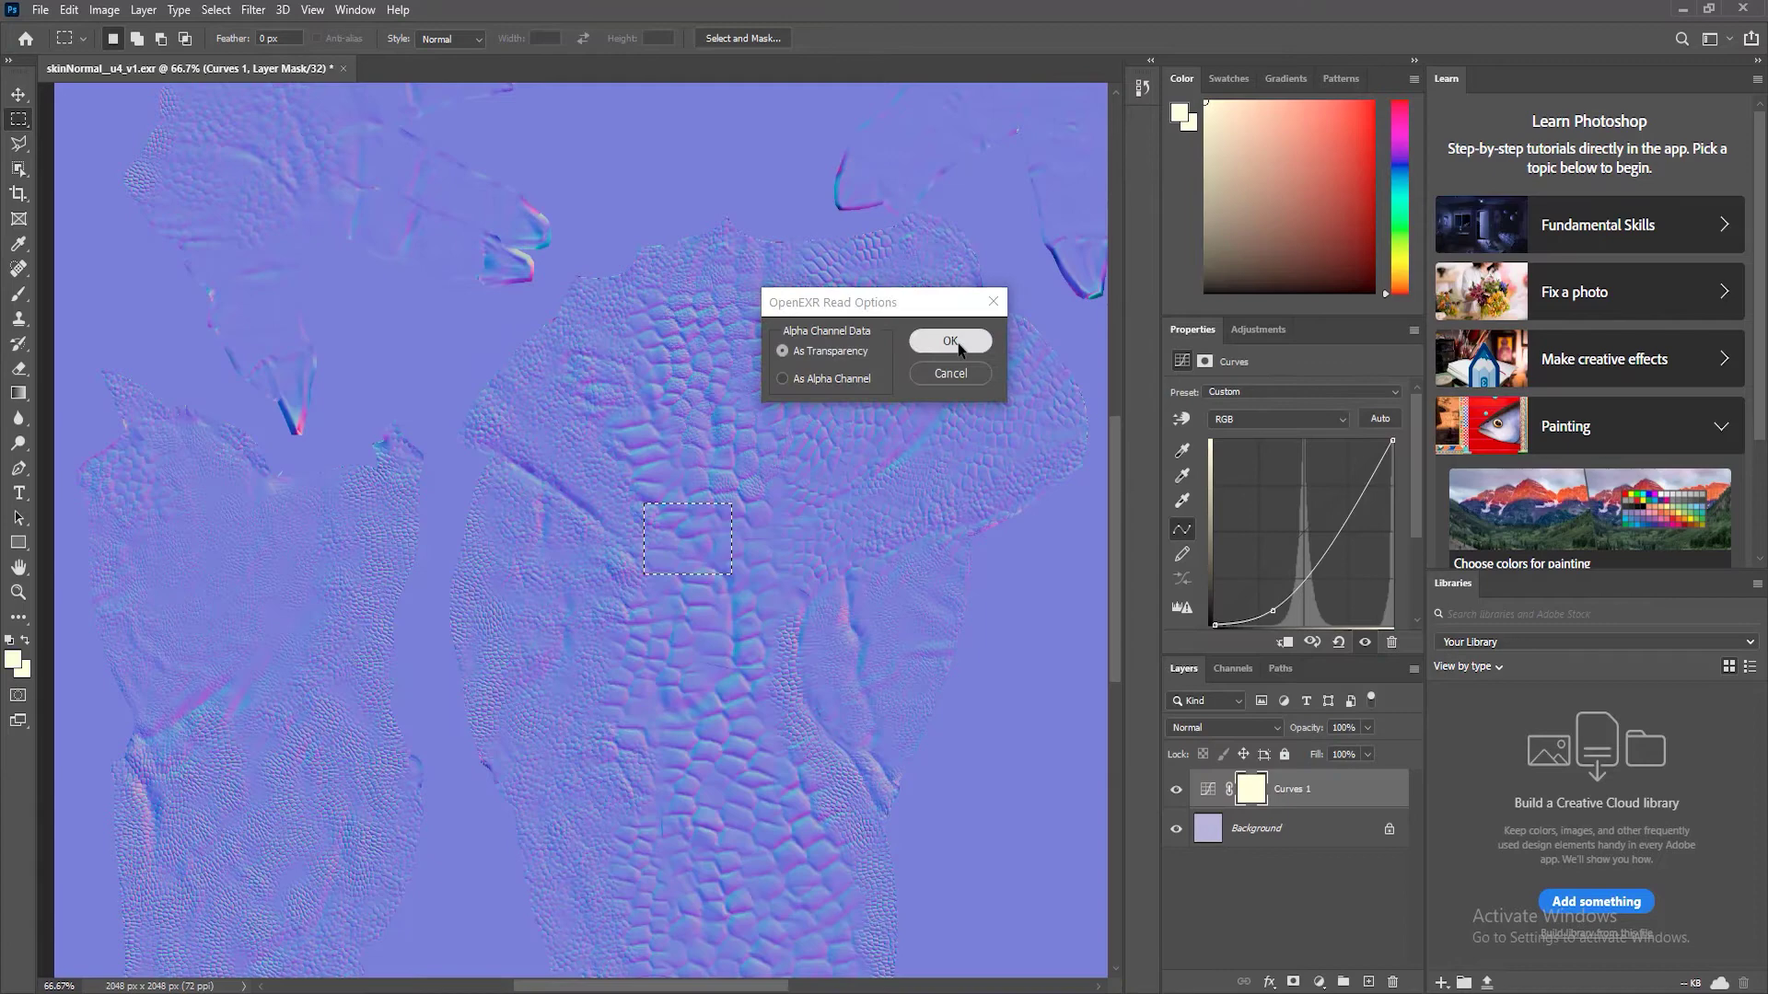
left_click(950, 341)
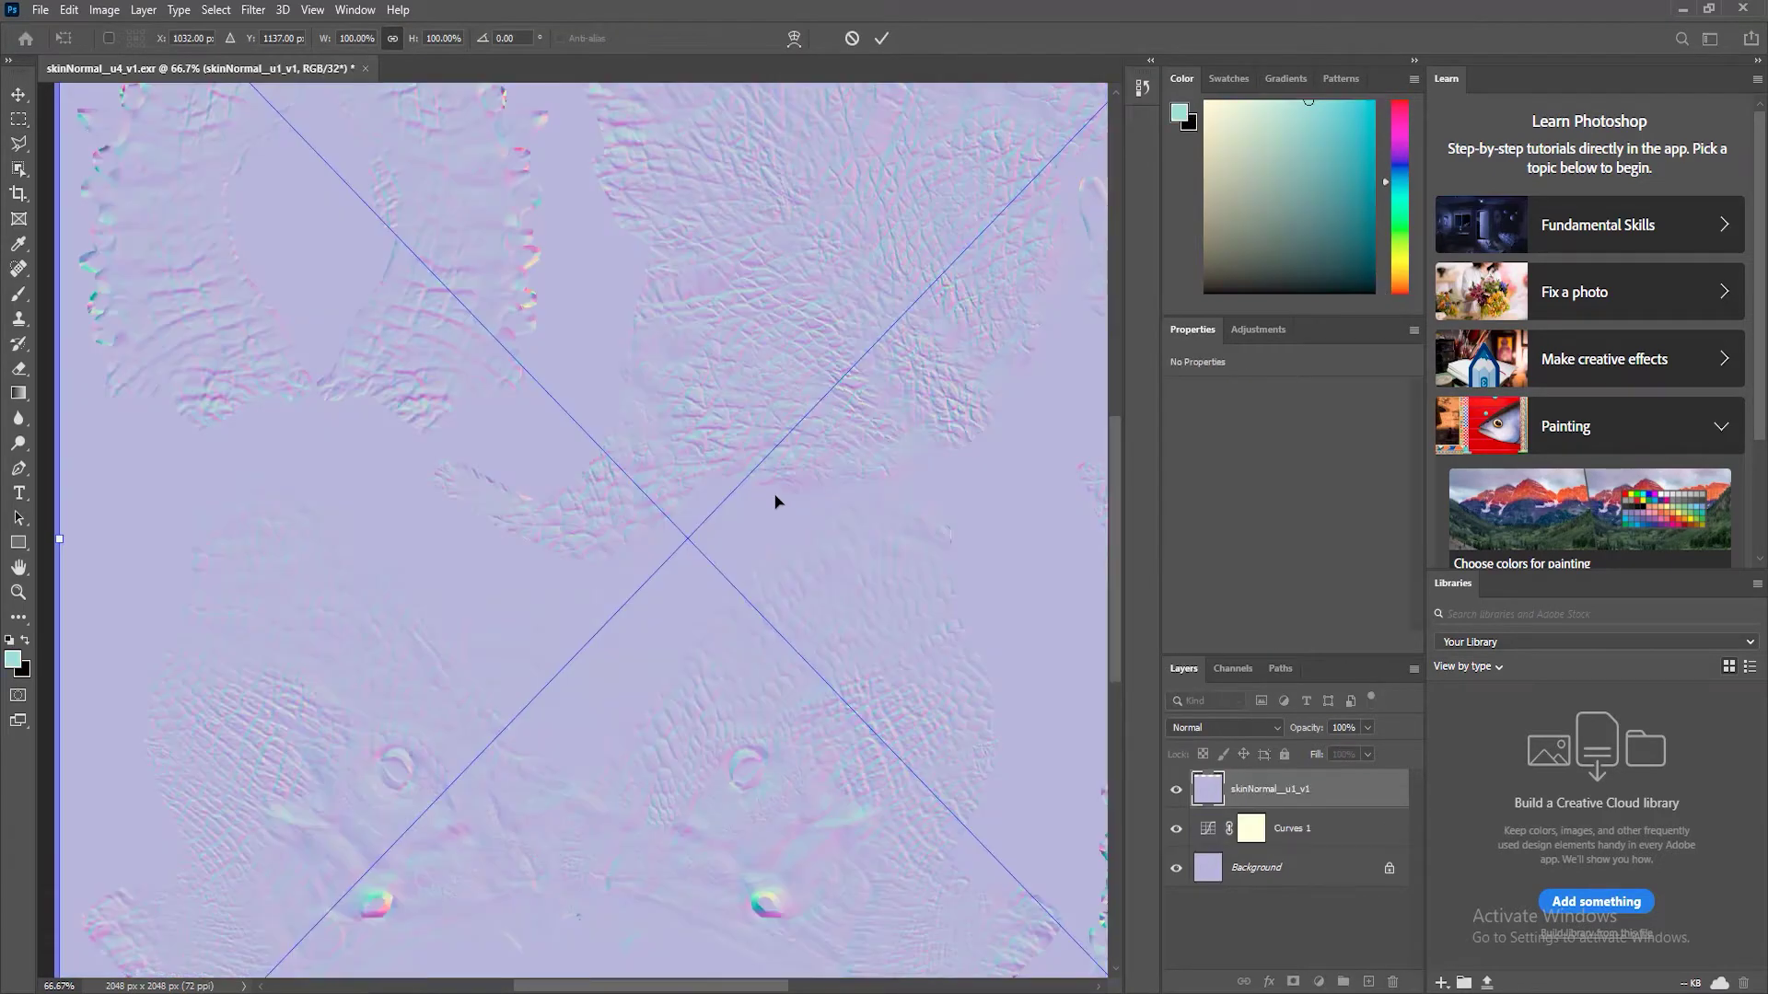
key("Return")
left_click_drag(1317, 793, 1284, 855)
Step: Examine the skin detail around the eyes in the placed head normal map
left_click(579, 666, "alt")
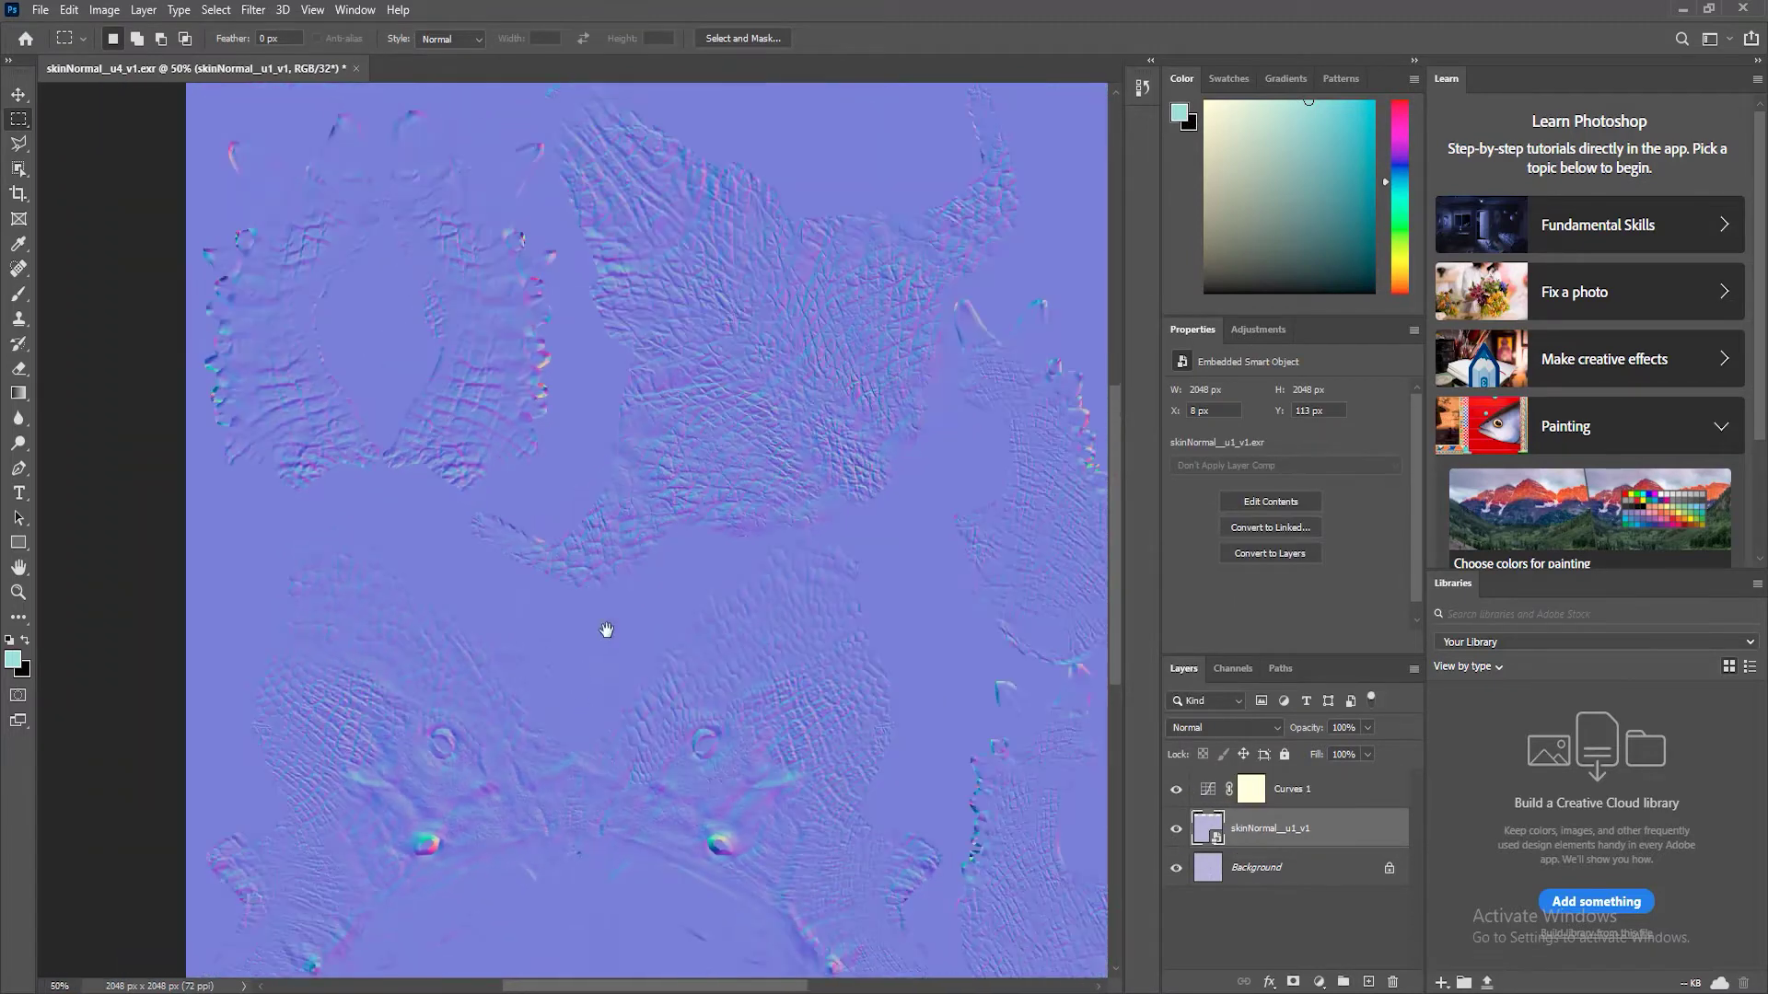
left_click_drag(804, 854, 971, 442)
left_click(801, 265, "ctrl")
left_click(801, 264, "ctrl")
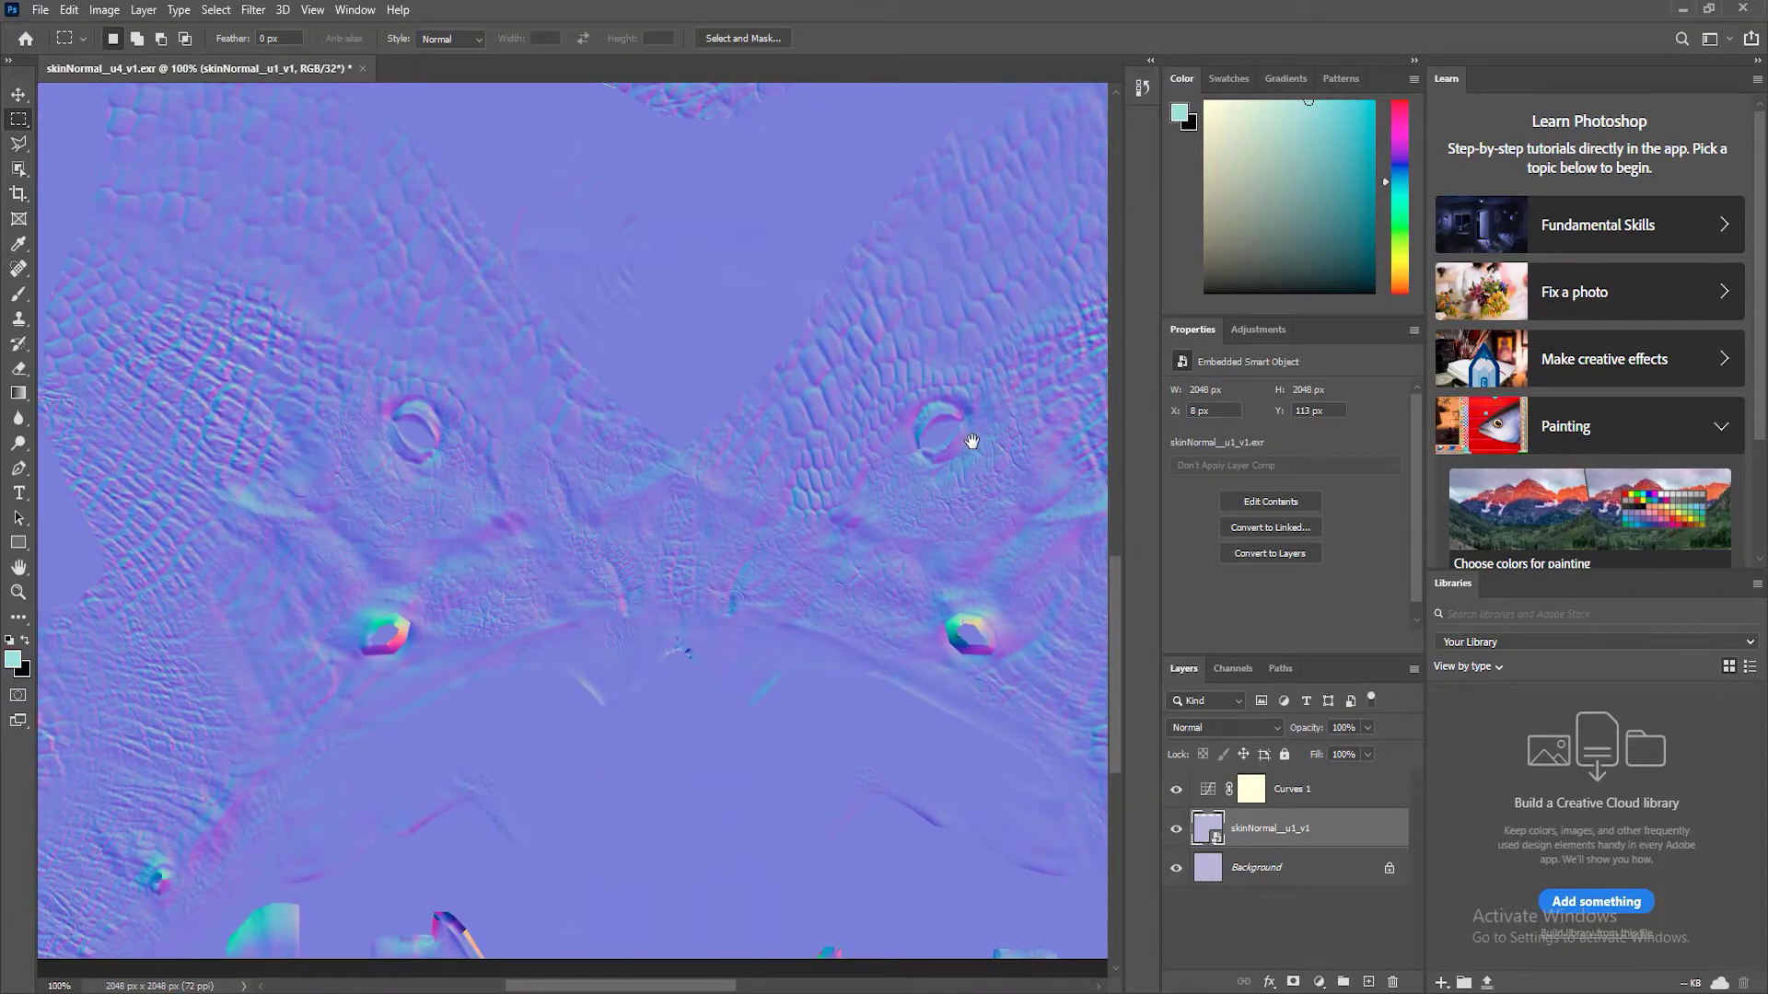
Step: Return to Substance Painter and review texture set 1001's channels, mesh map slots and the normal map choices
left_click(1681, 18)
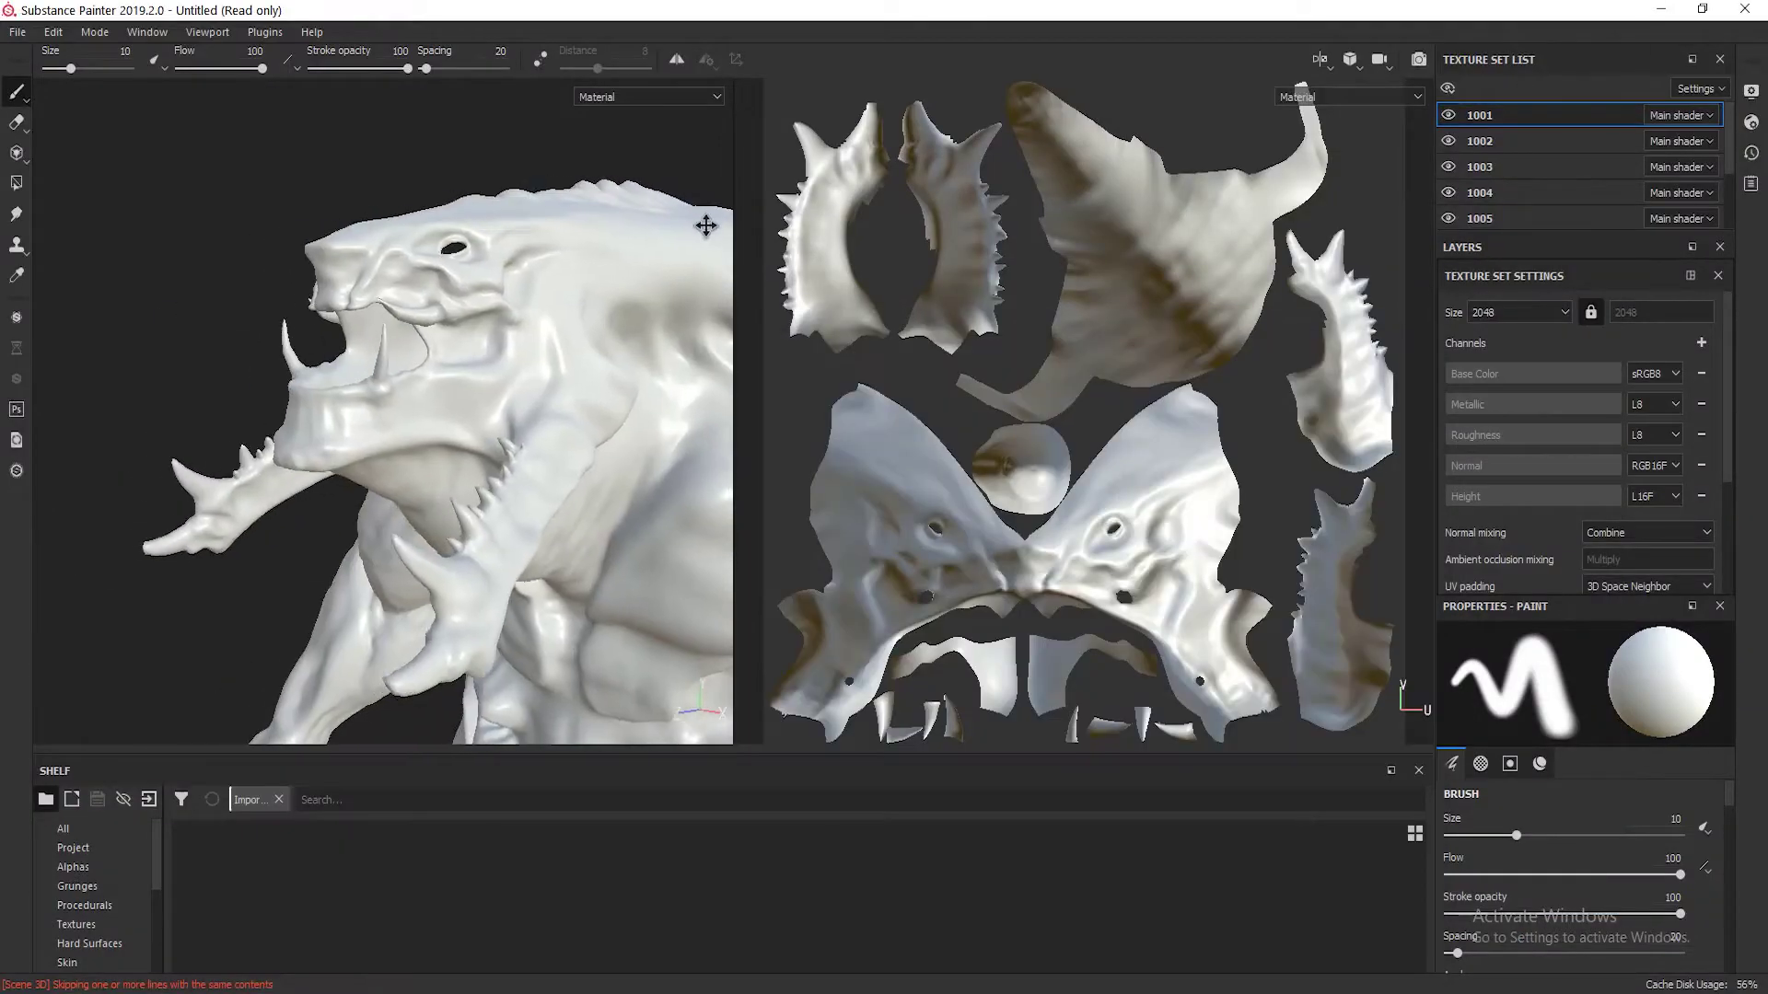
scroll(520, 288, "down", 2)
scroll(545, 279, "up", 3)
scroll(497, 197, "up", 1)
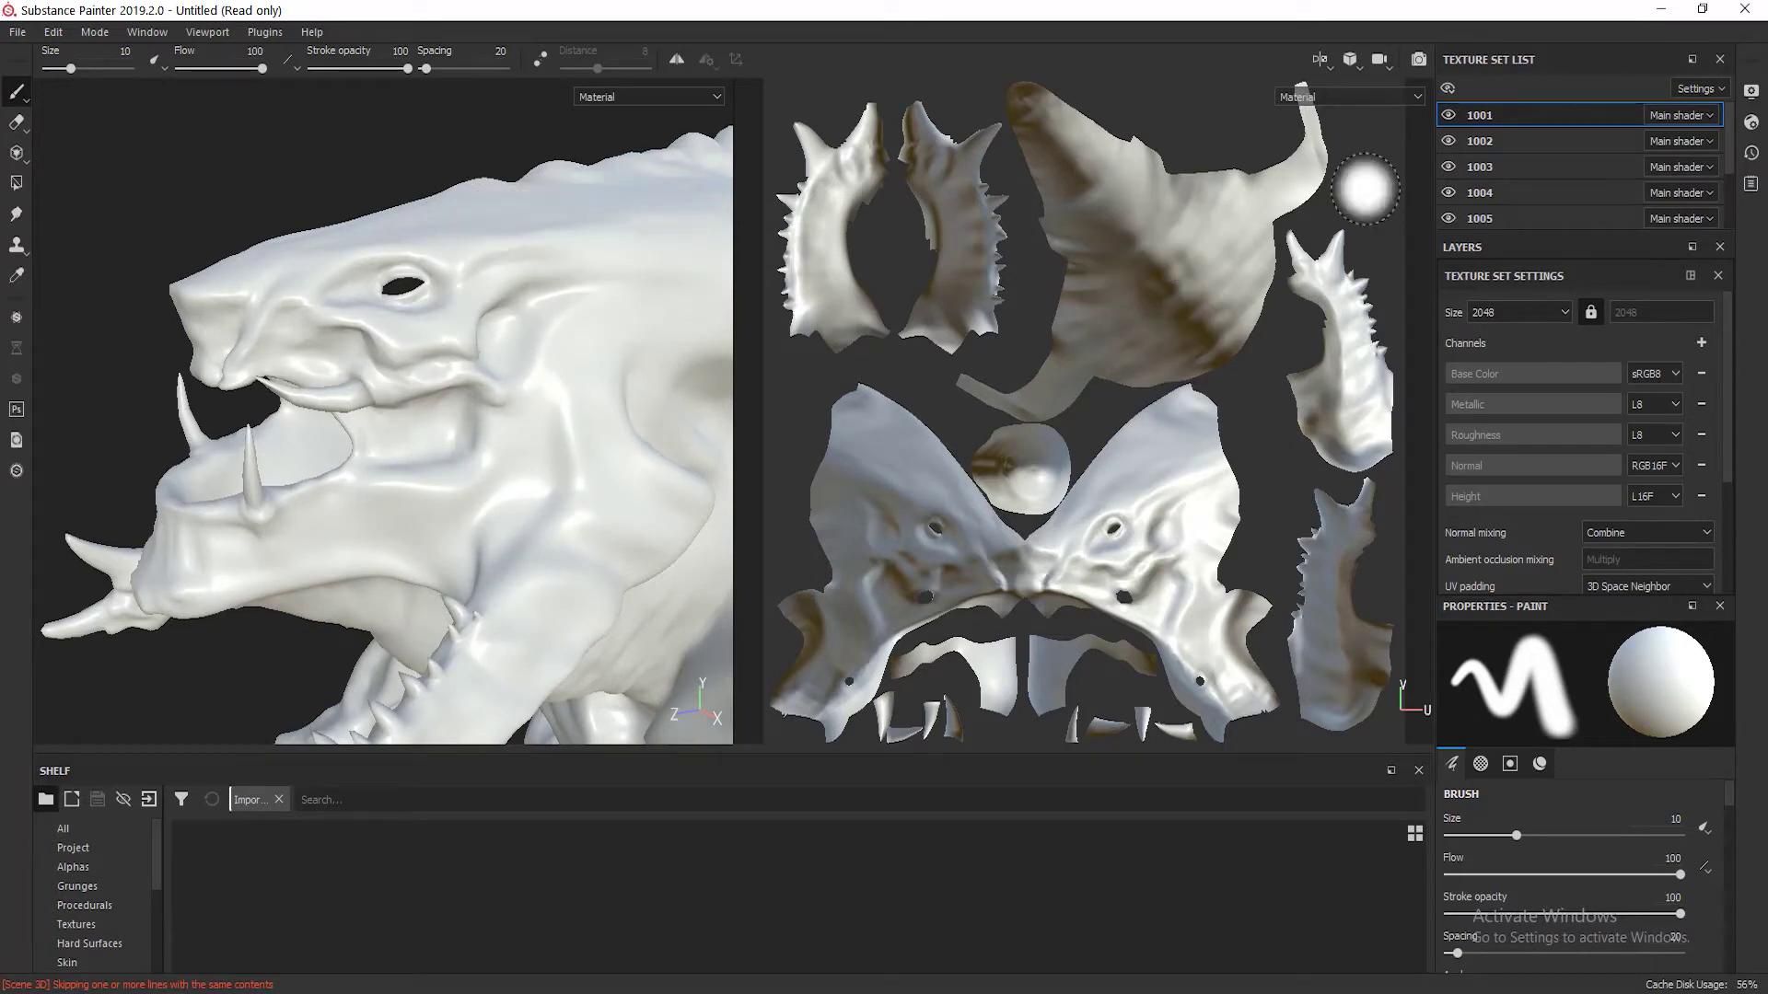
scroll(1515, 523, "down", 3)
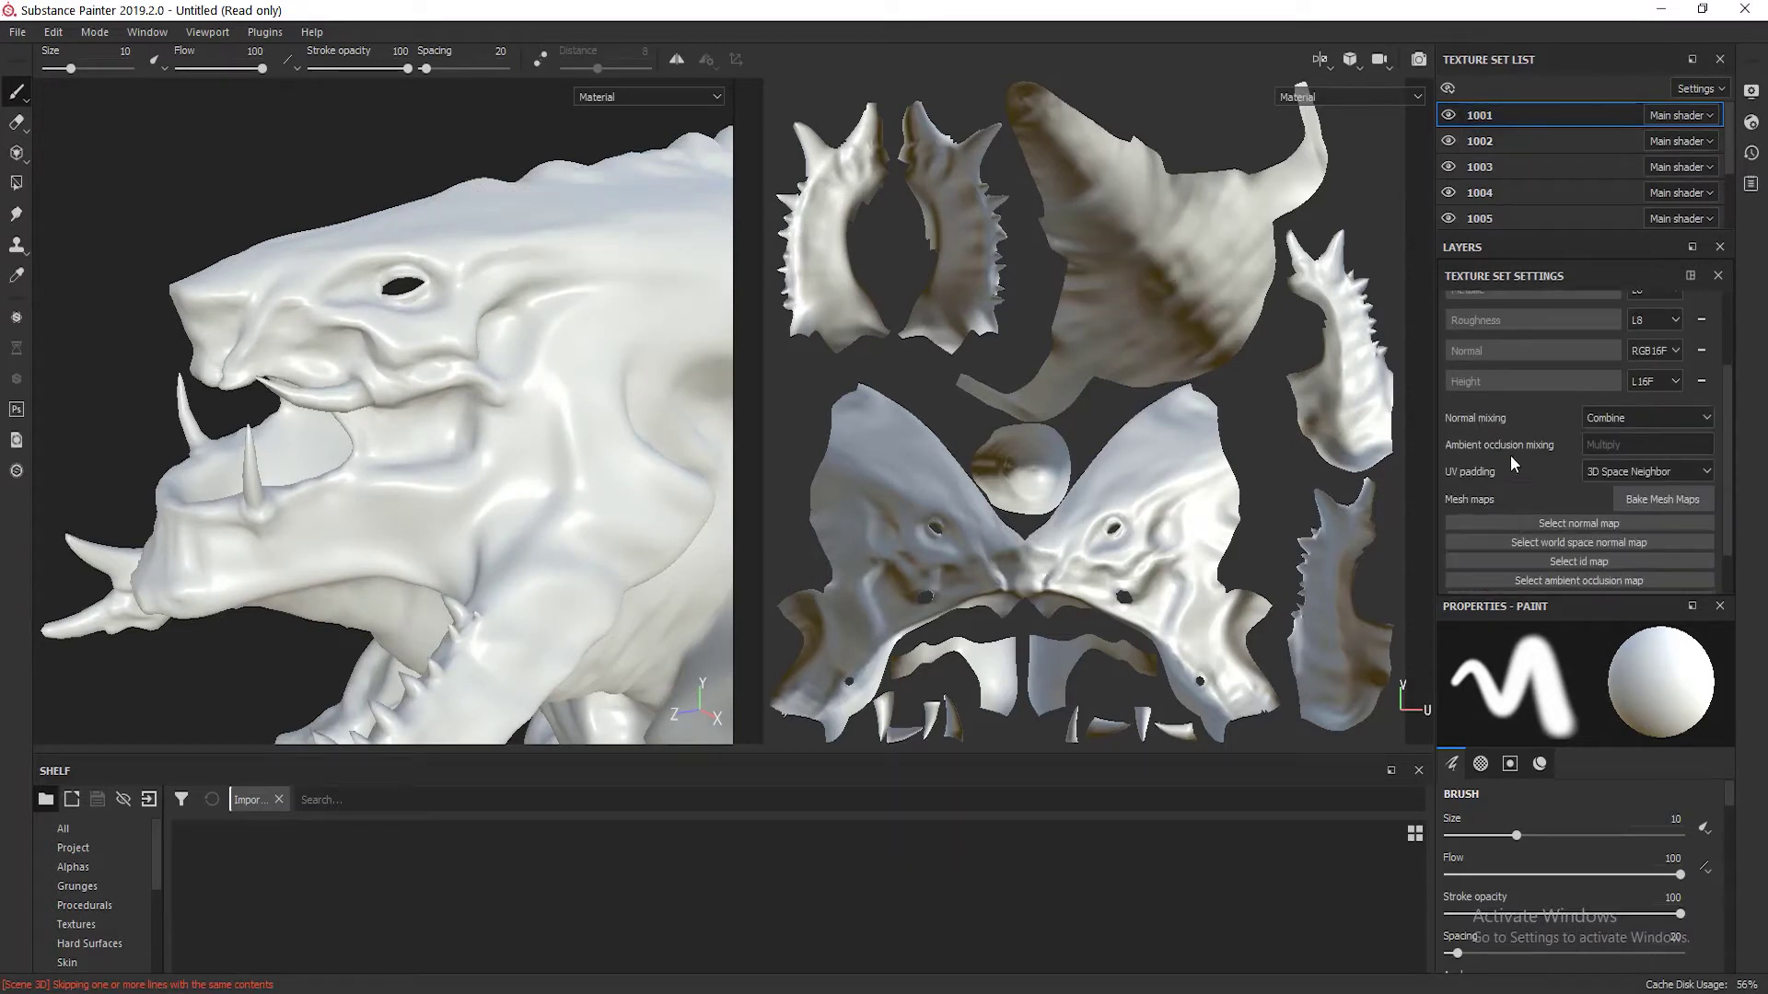
scroll(1514, 466, "up", 3)
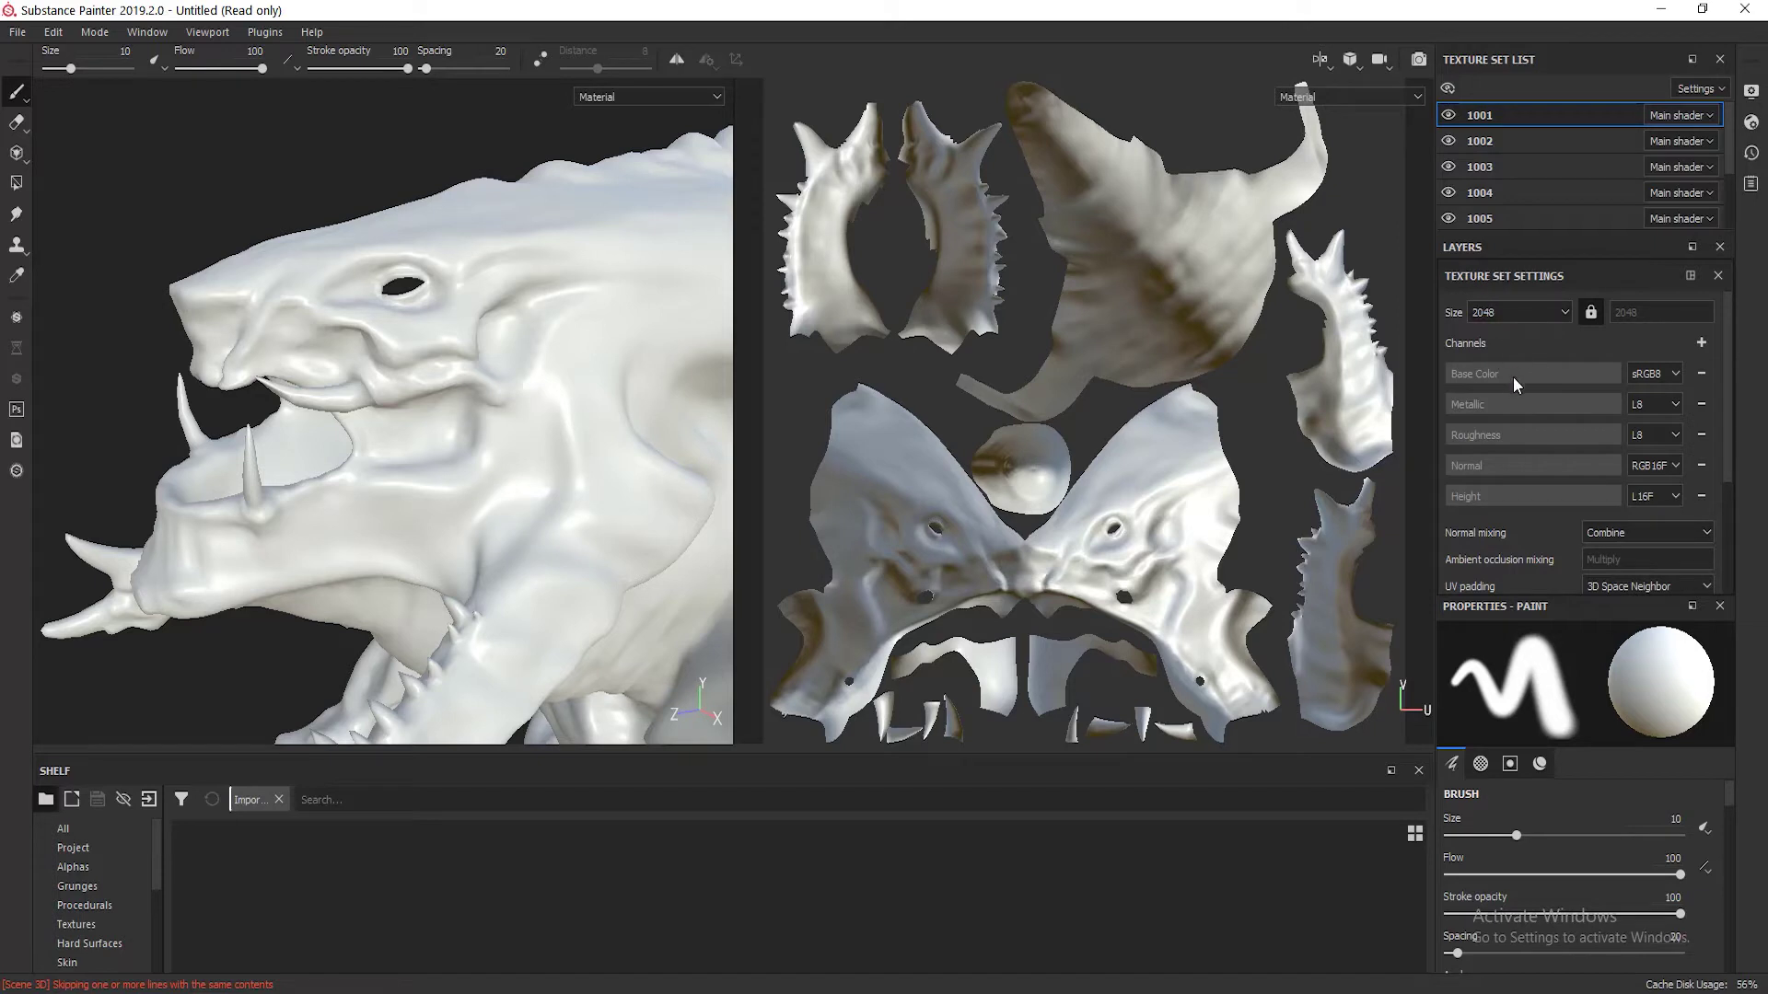
scroll(1512, 386, "down", 4)
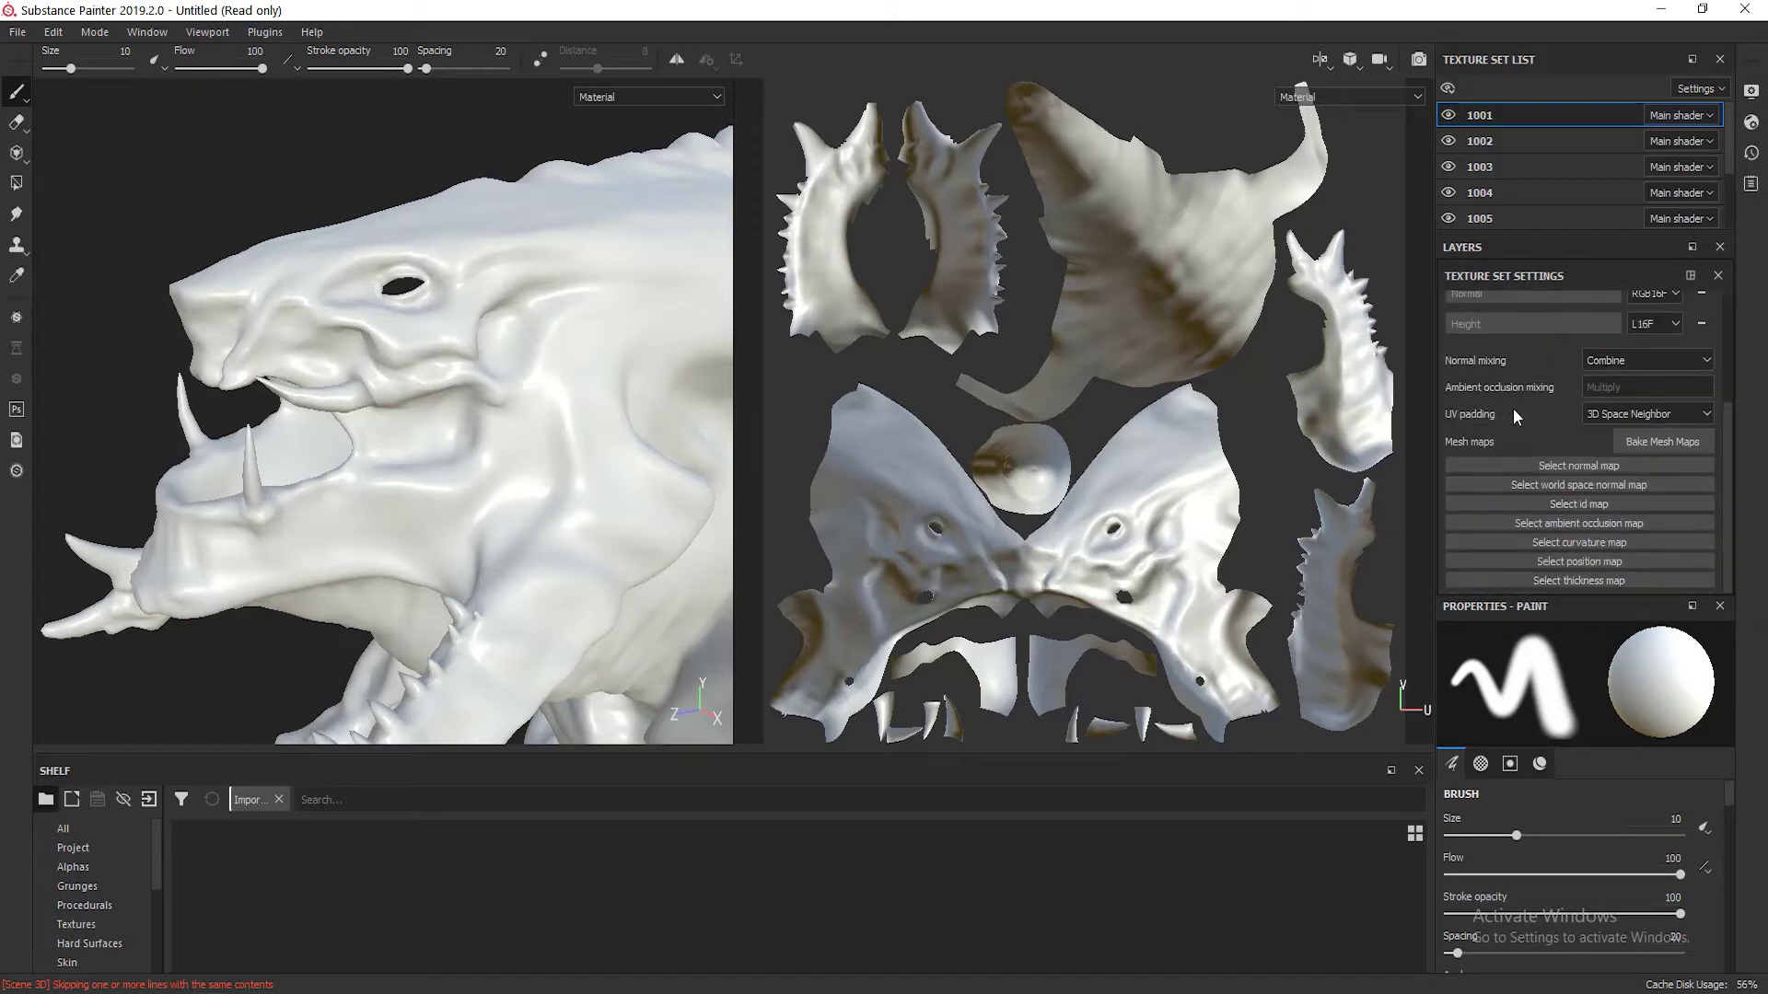
left_click(1580, 466)
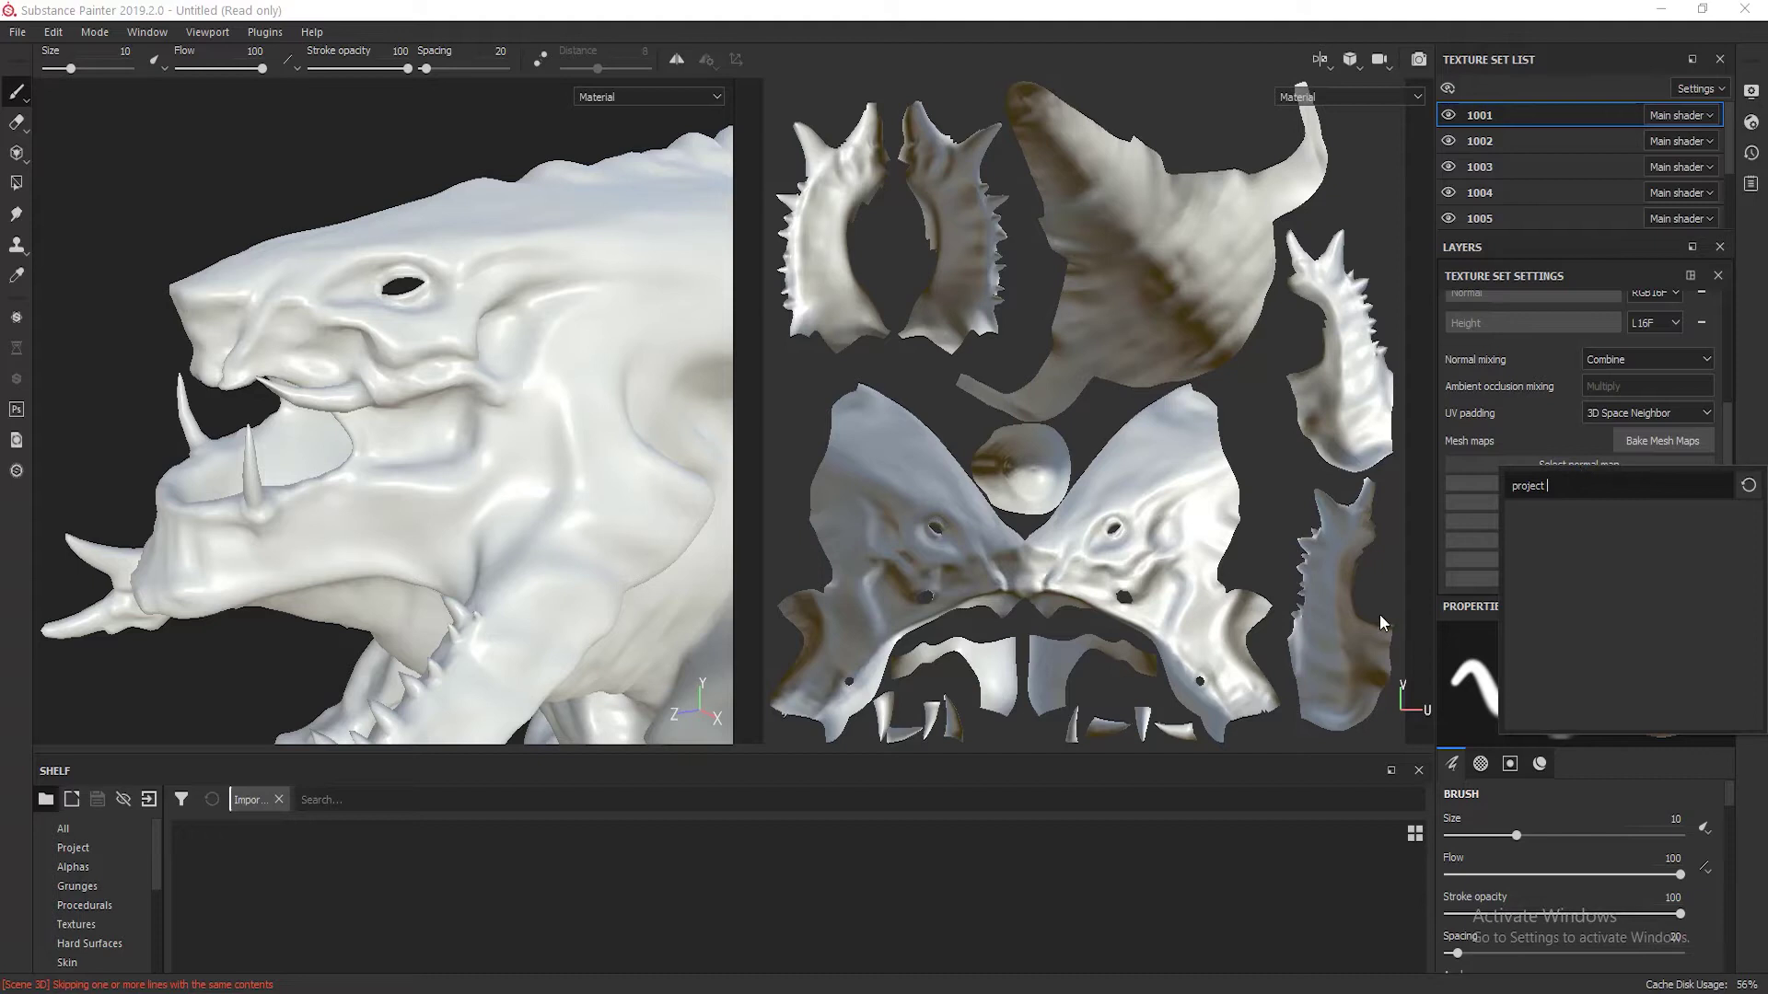
left_click(1300, 674)
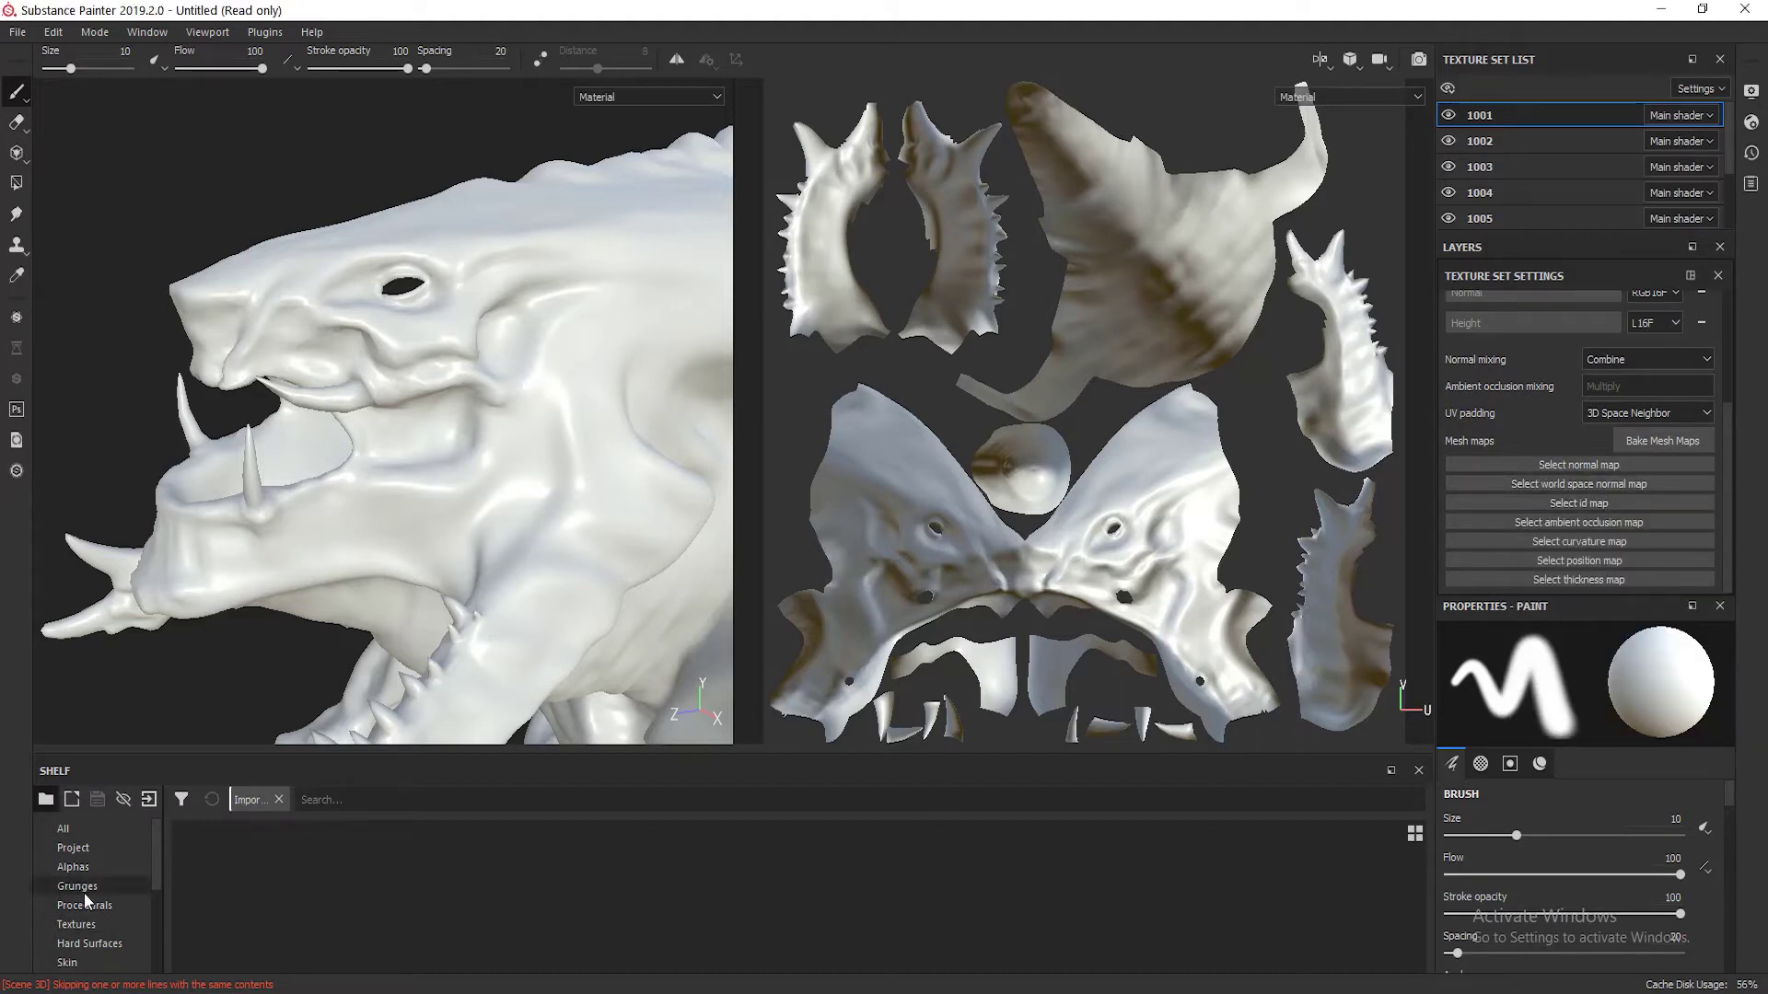
Step: Start a resource import from the shelf and add all eight EXR files, skinNormal__u1_v1 to skinNormal__u8_v1, from Assets/CREATURE_NORMALS
left_click(104, 869)
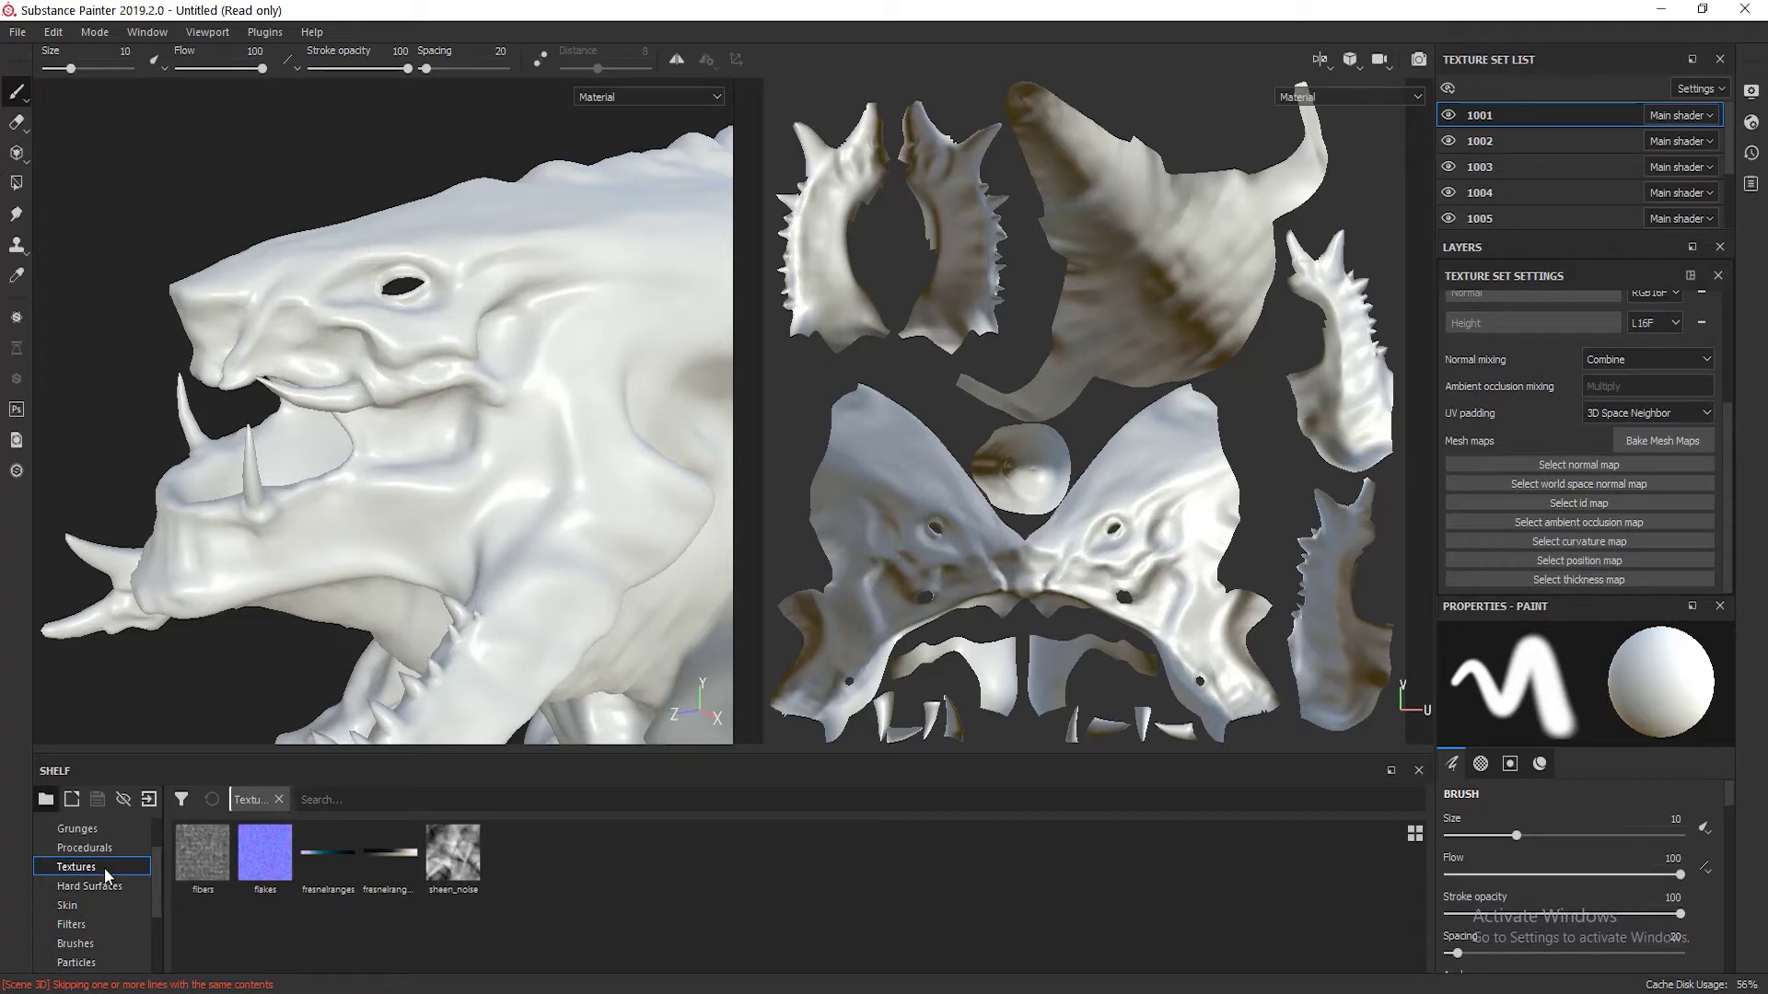
left_click(147, 803)
left_click(1009, 250)
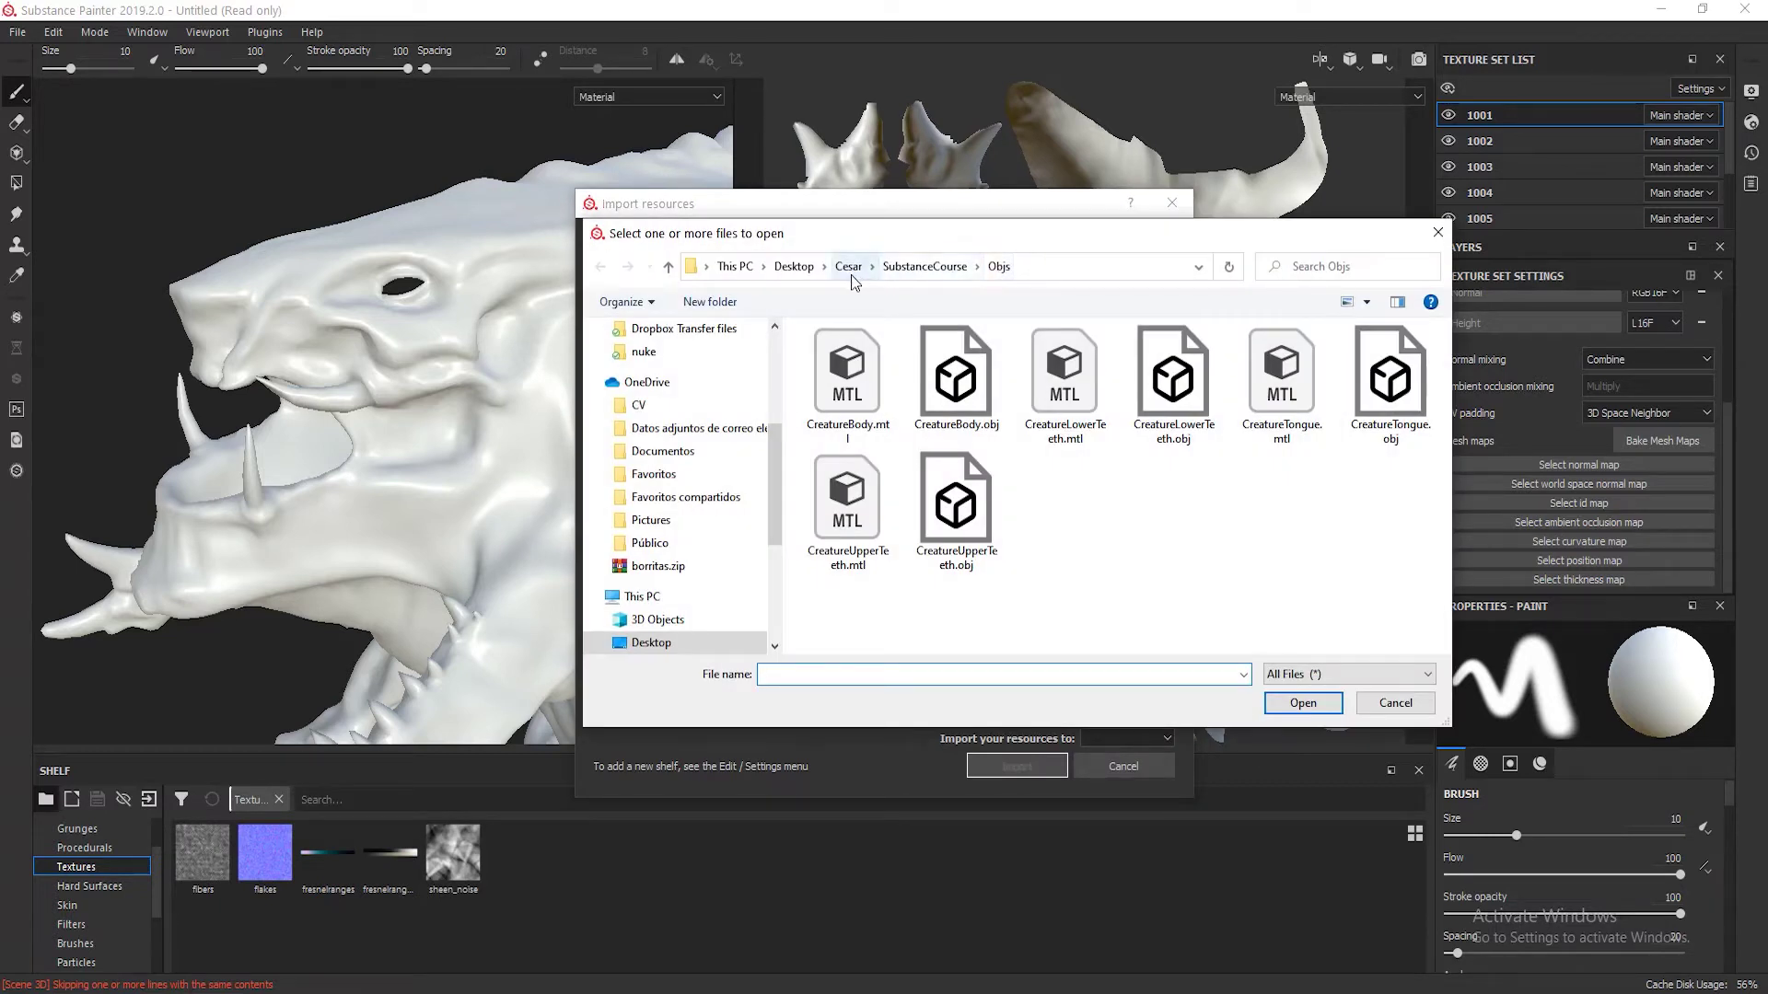
left_click(925, 266)
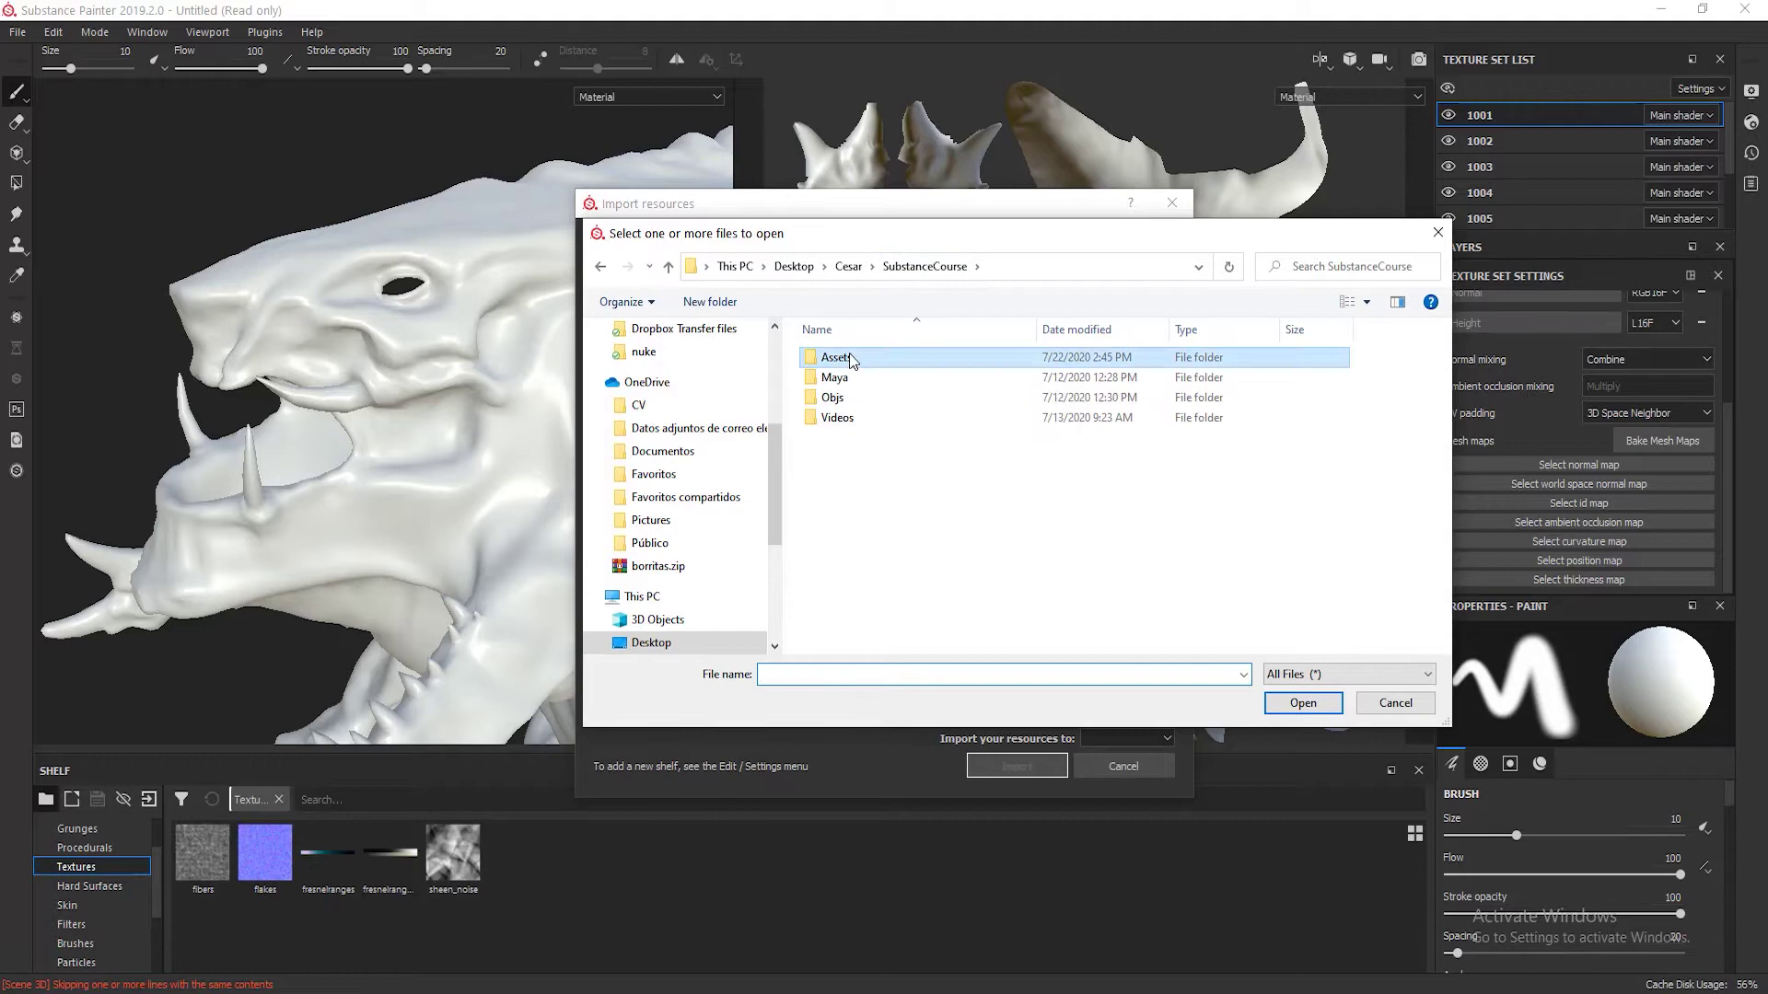
double_click(852, 361)
double_click(852, 361)
left_click(882, 412)
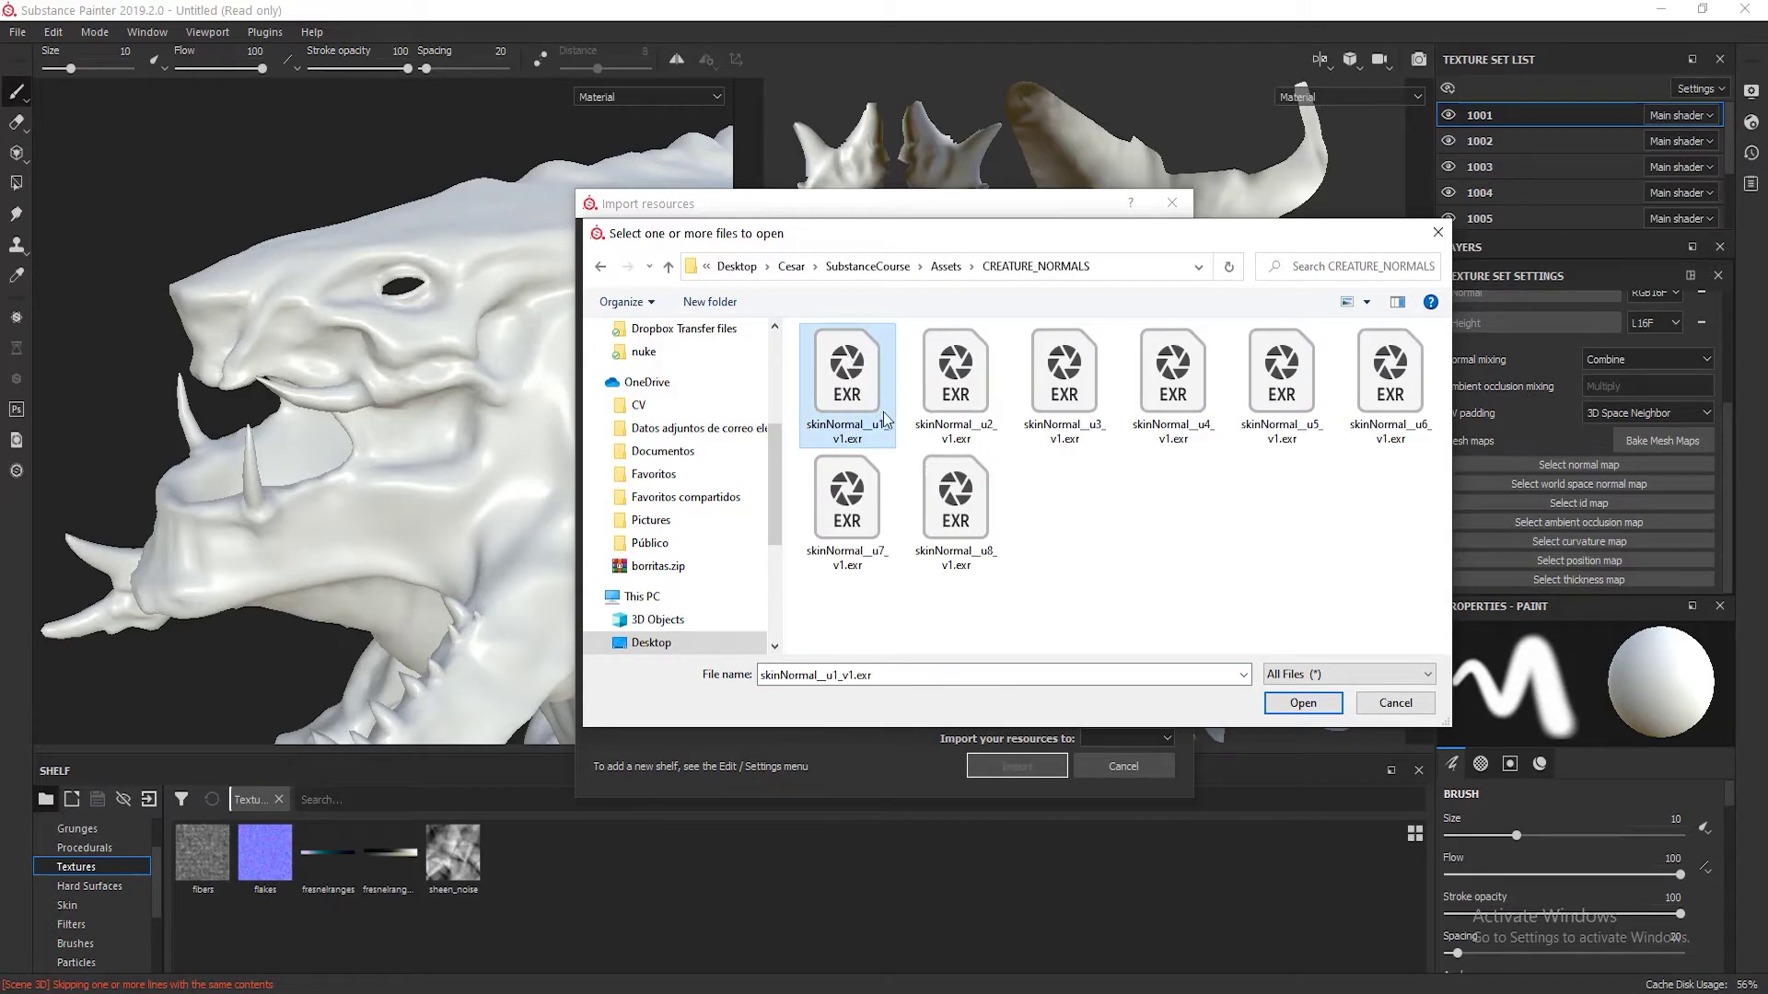
left_click(950, 523, "shift")
left_click(1287, 702)
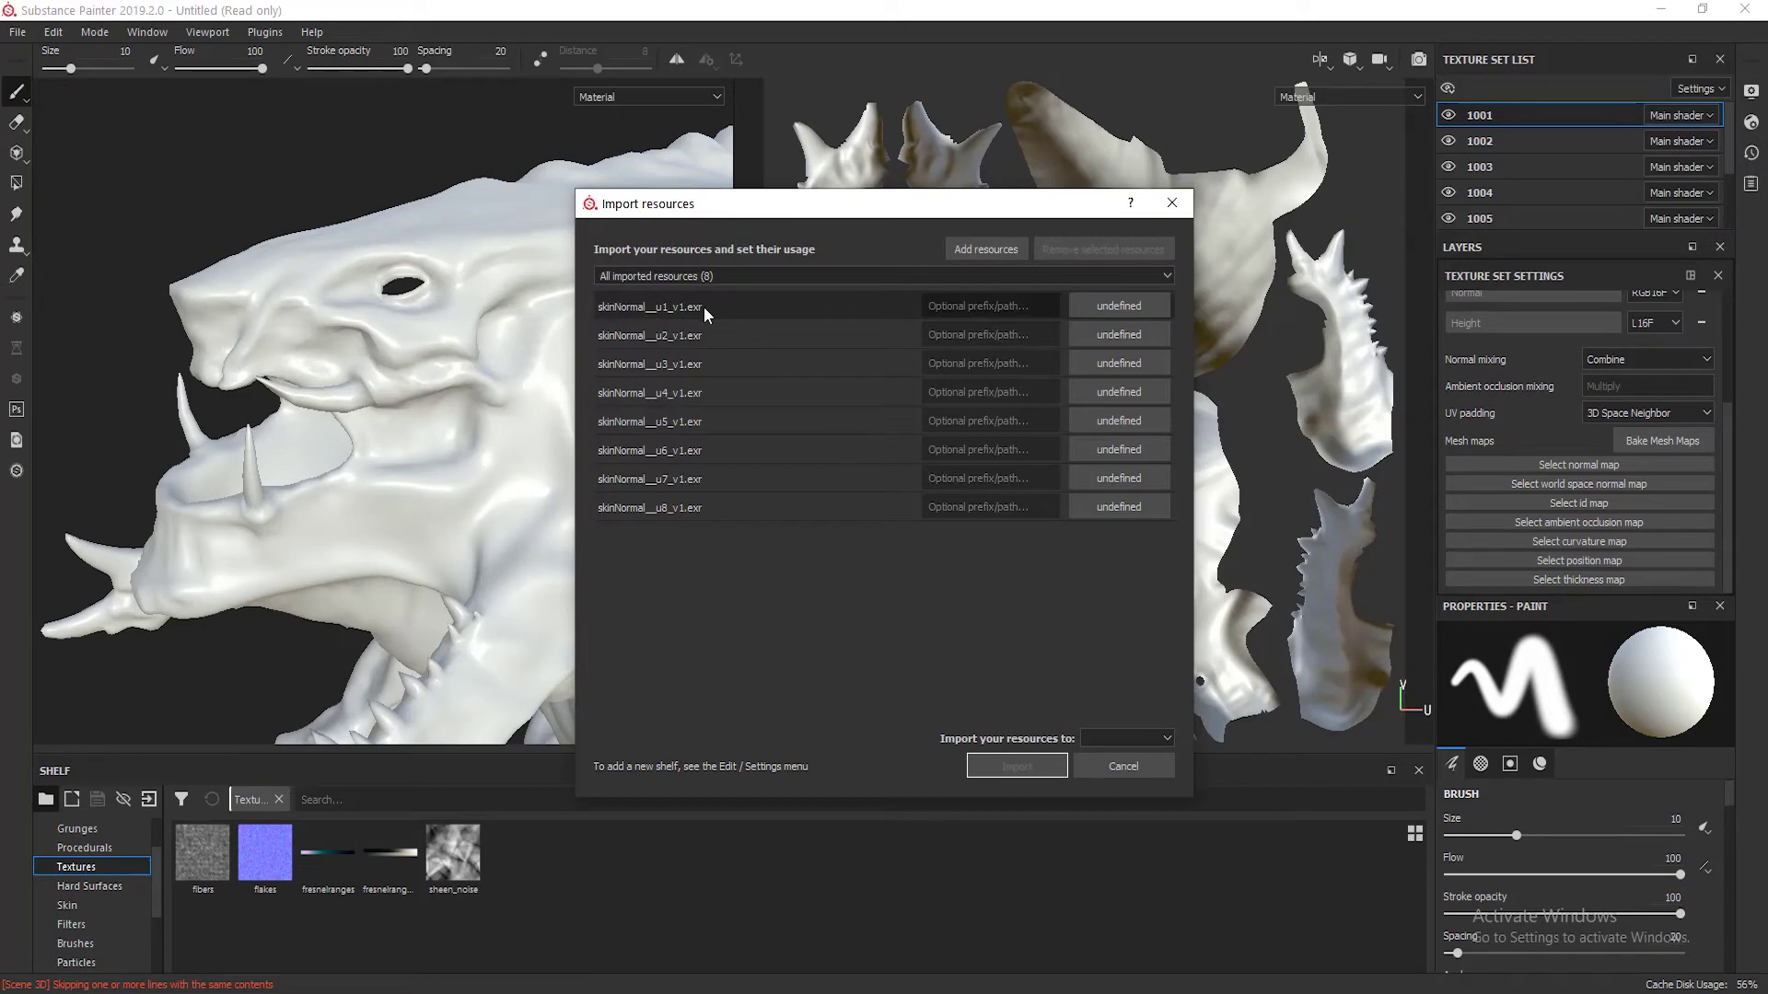
Step: Set the usage of all eight skinNormal files to texture and import them into project 'Untitled'
left_click(703, 307)
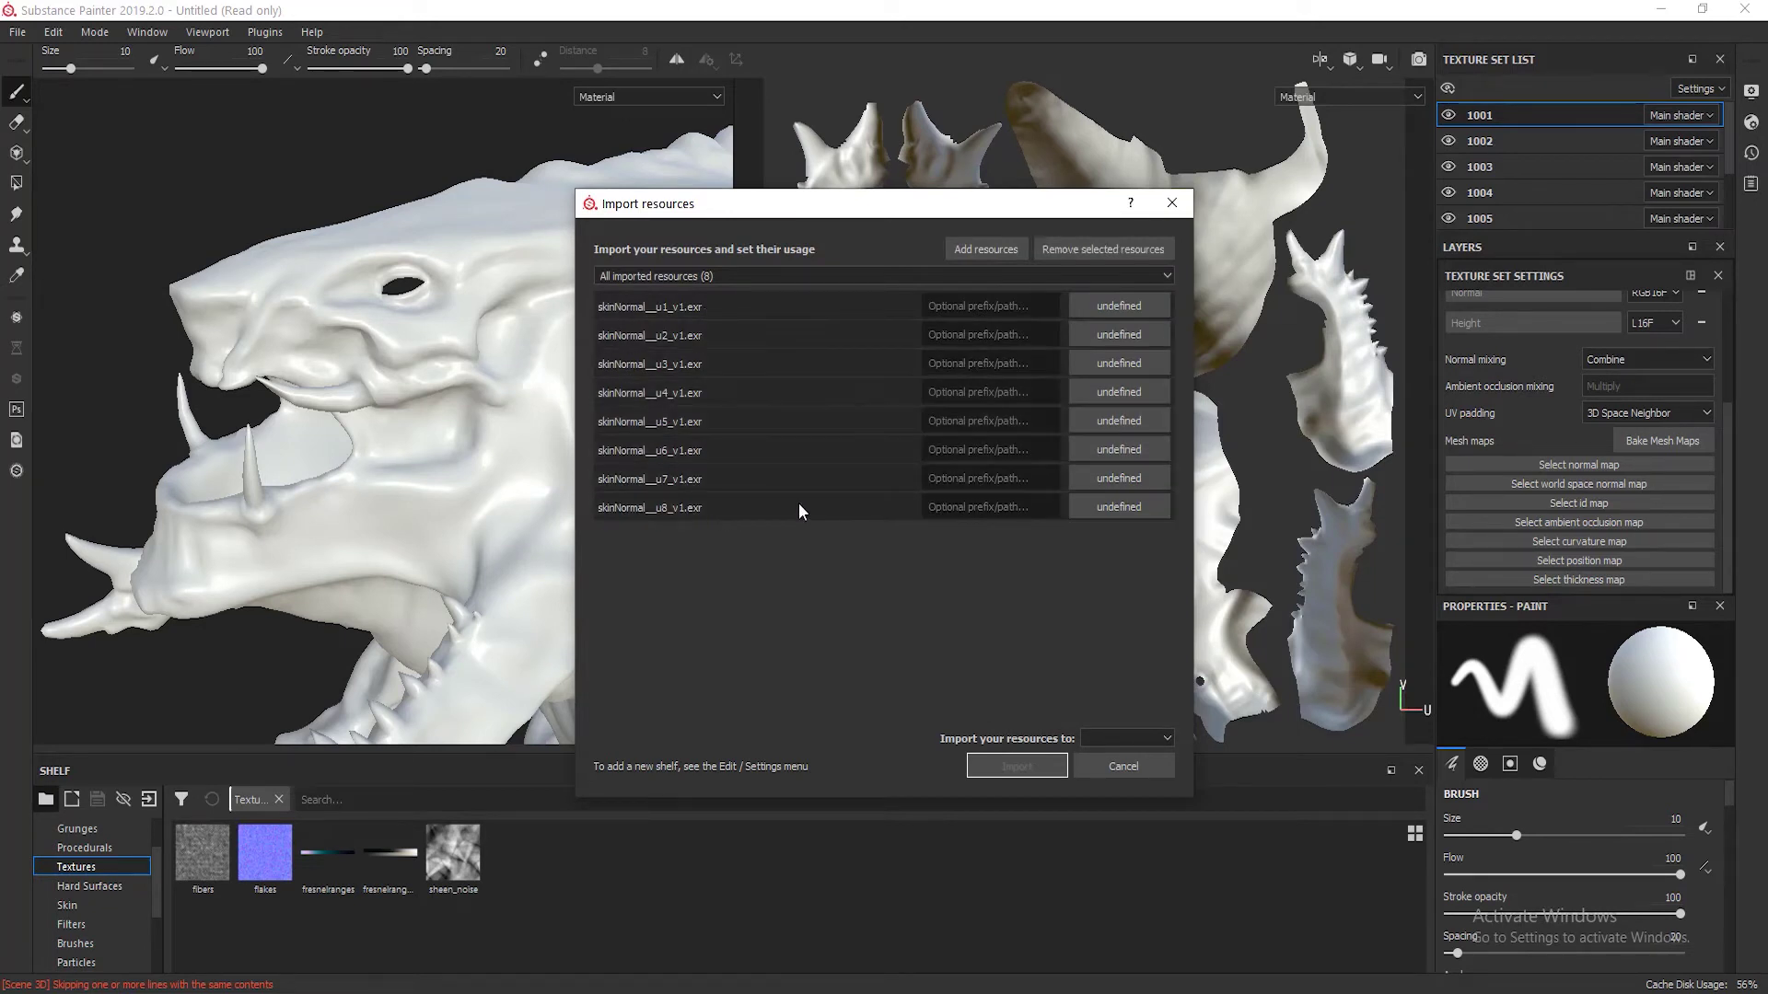
left_click(1114, 311)
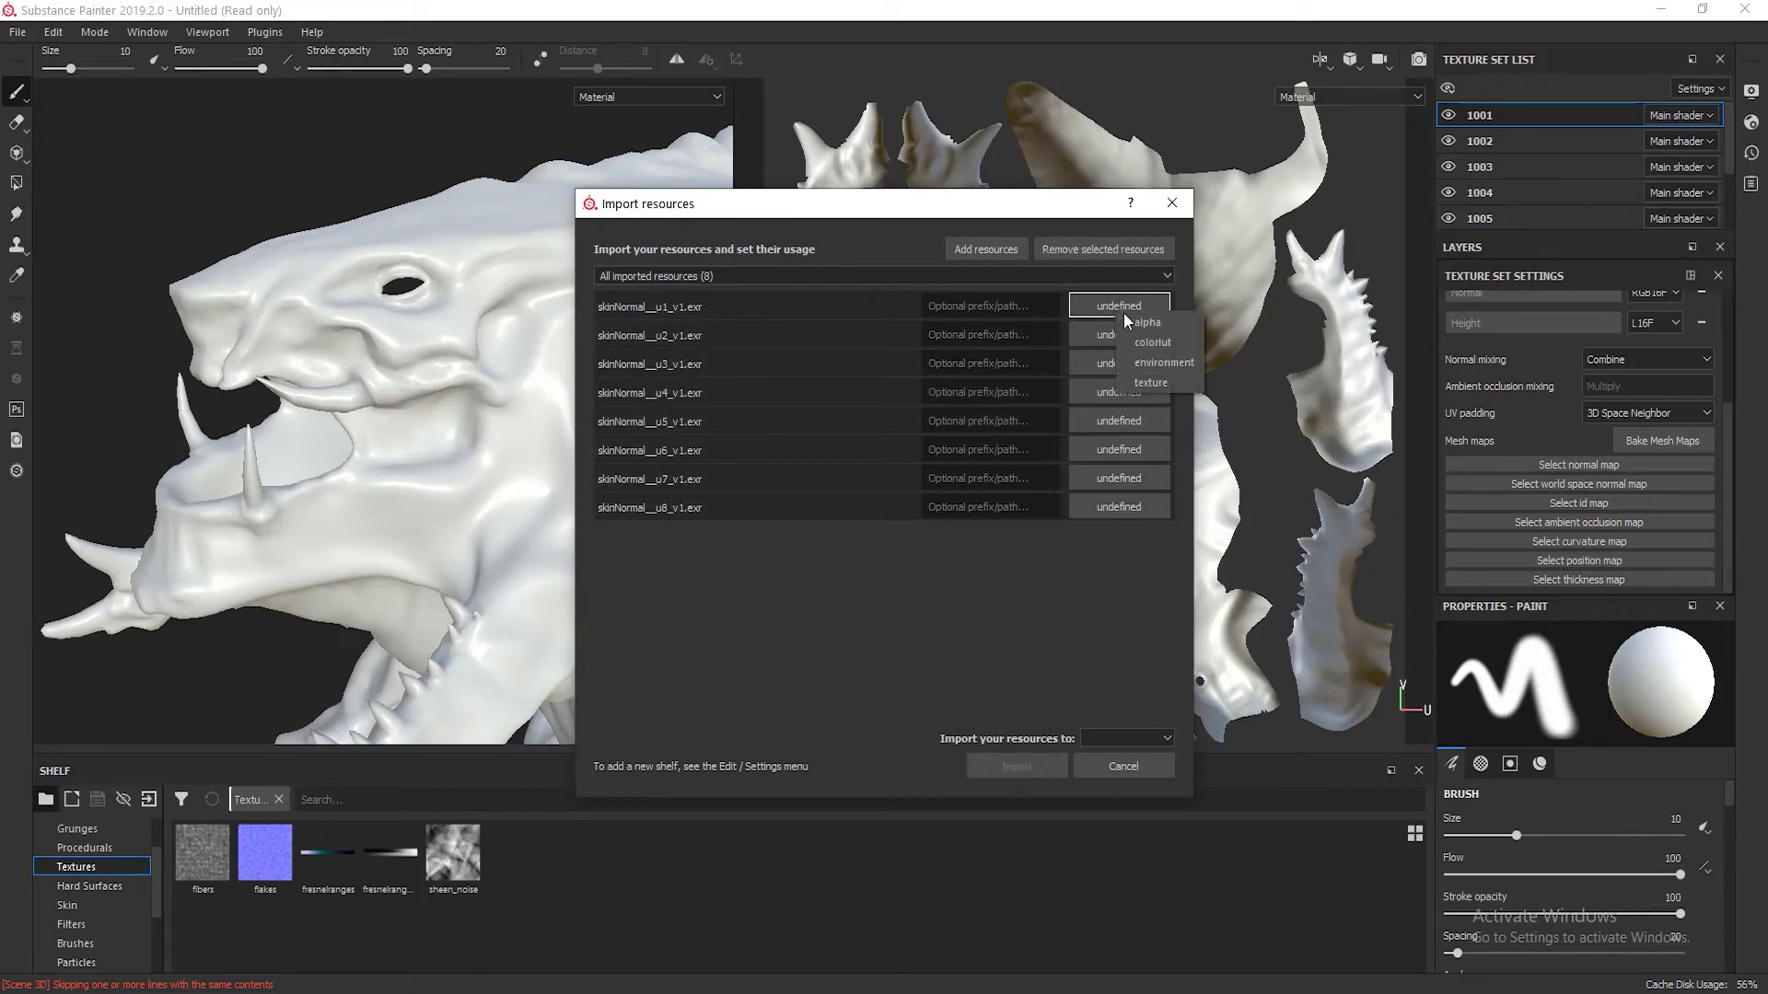
left_click(1145, 380)
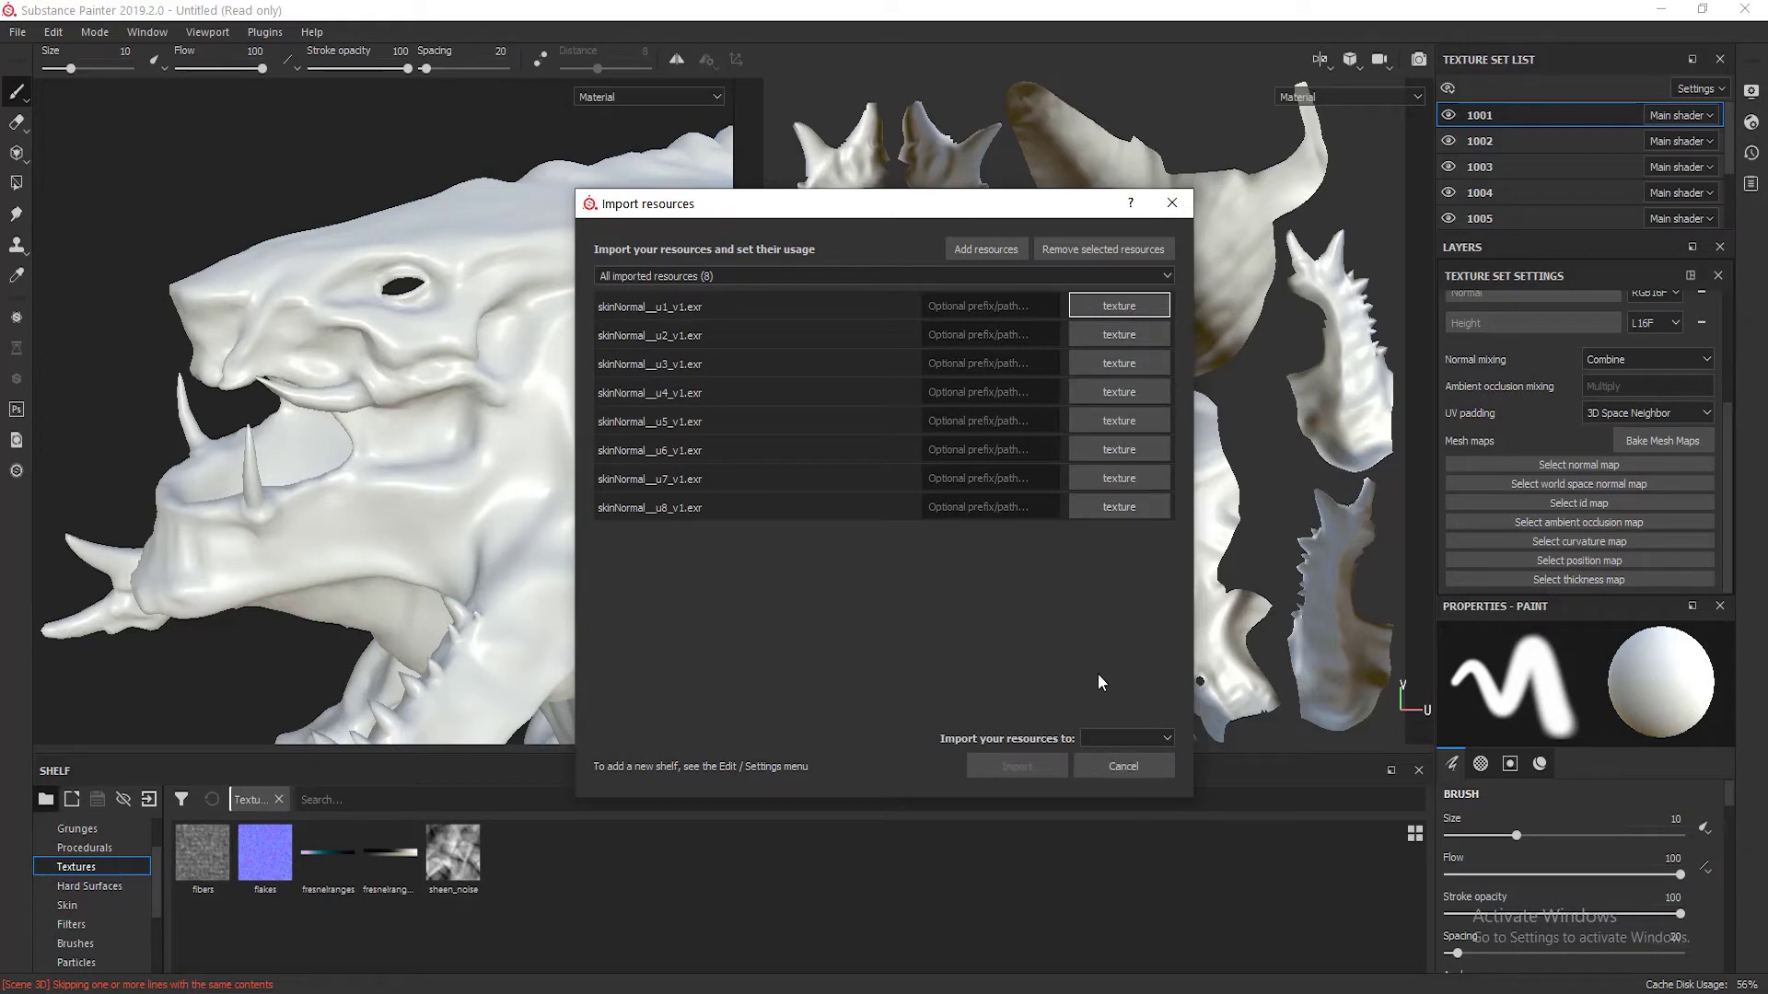
left_click(1119, 738)
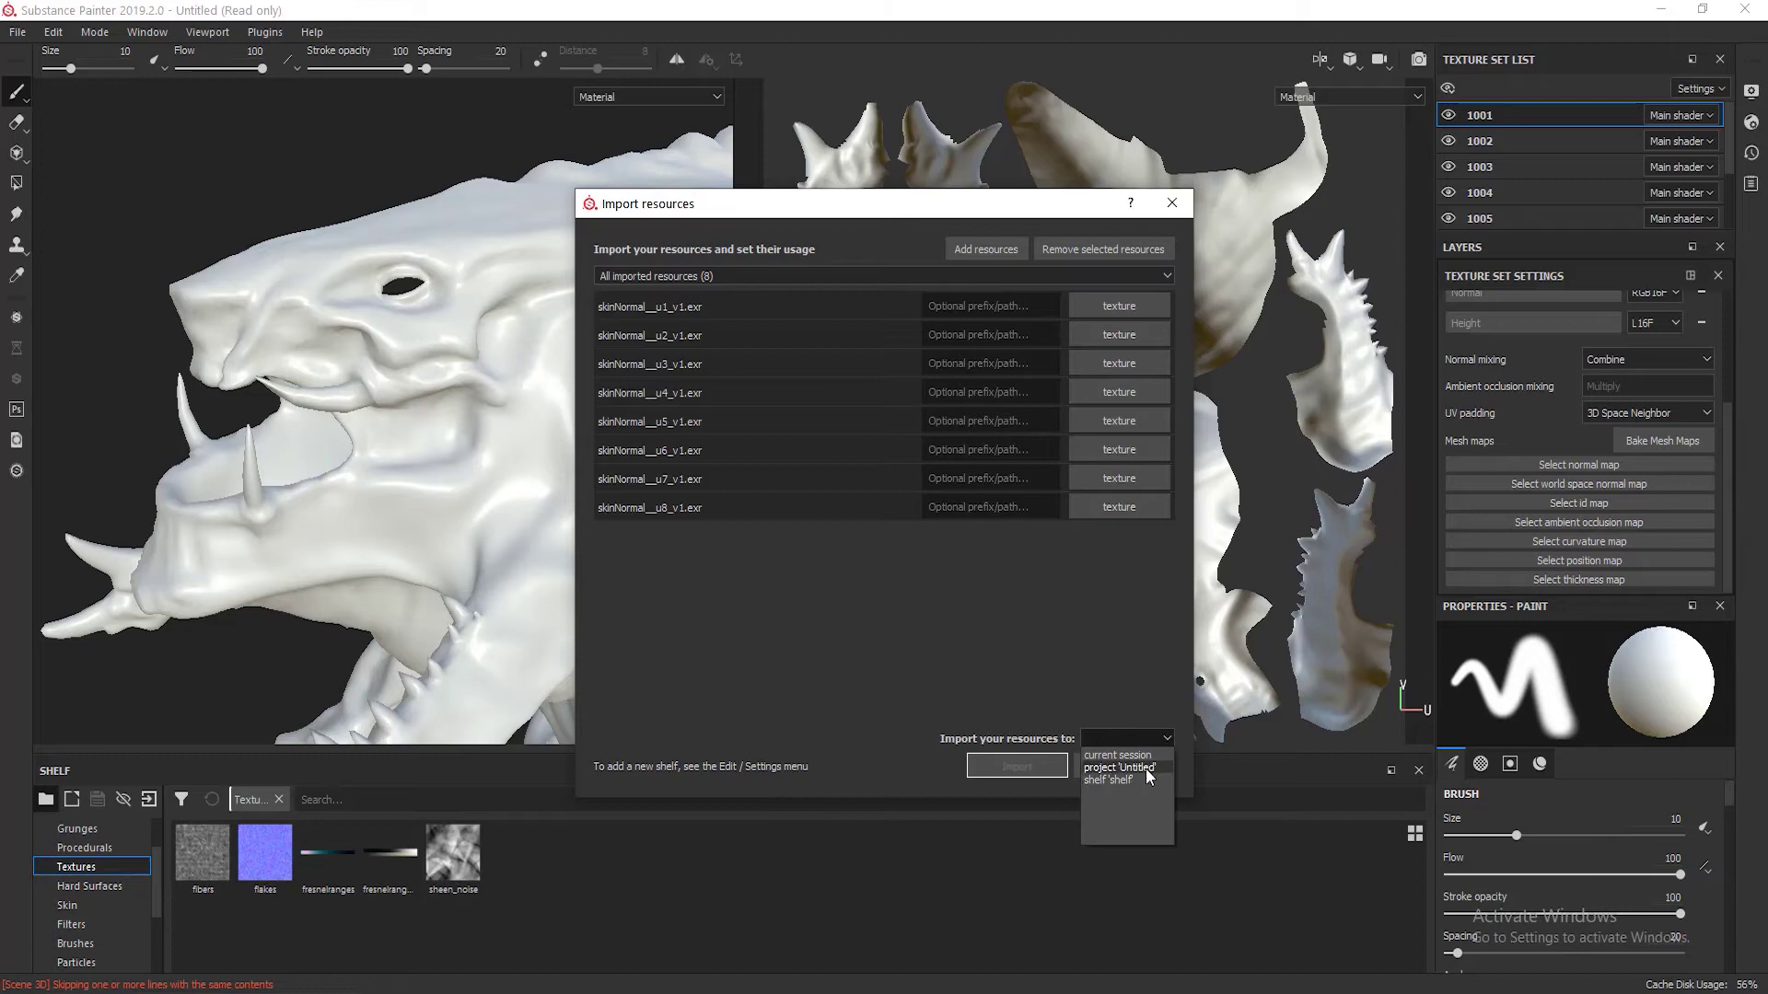
left_click(1146, 770)
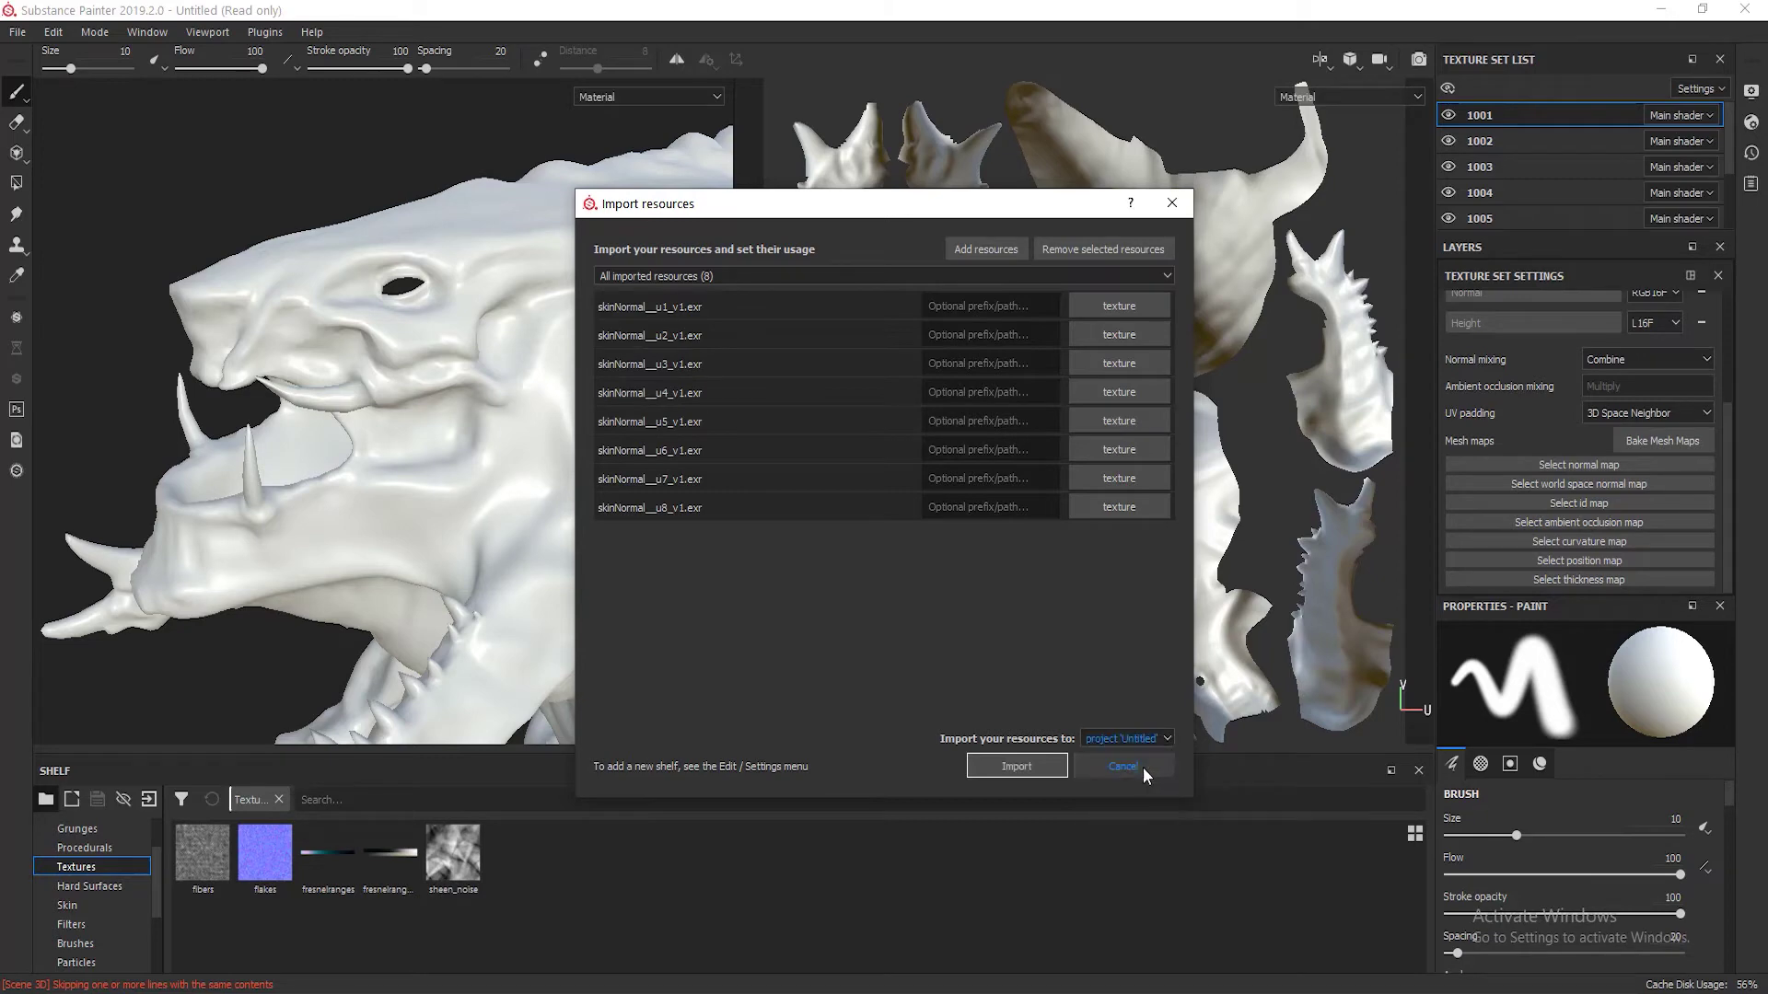
left_click(1022, 766)
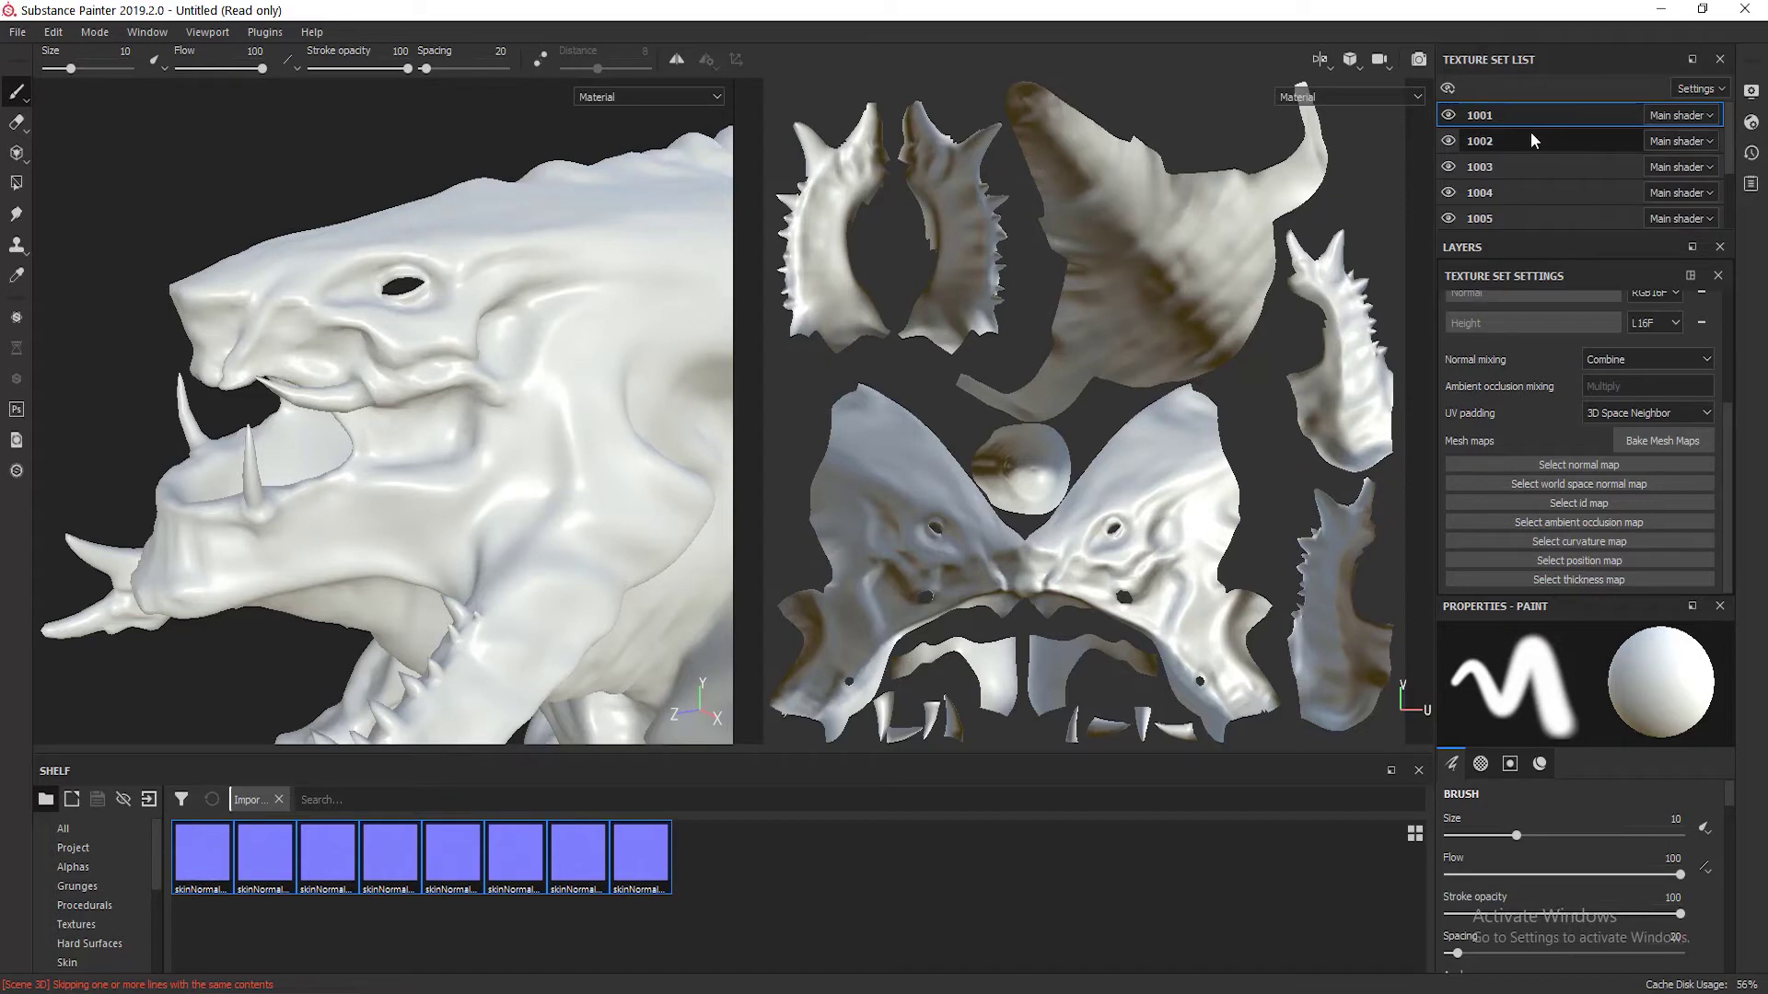
Step: Assign skinNormal__u1_v1 as the normal mesh map of texture set 1001
left_click(1506, 133)
left_click(1501, 118)
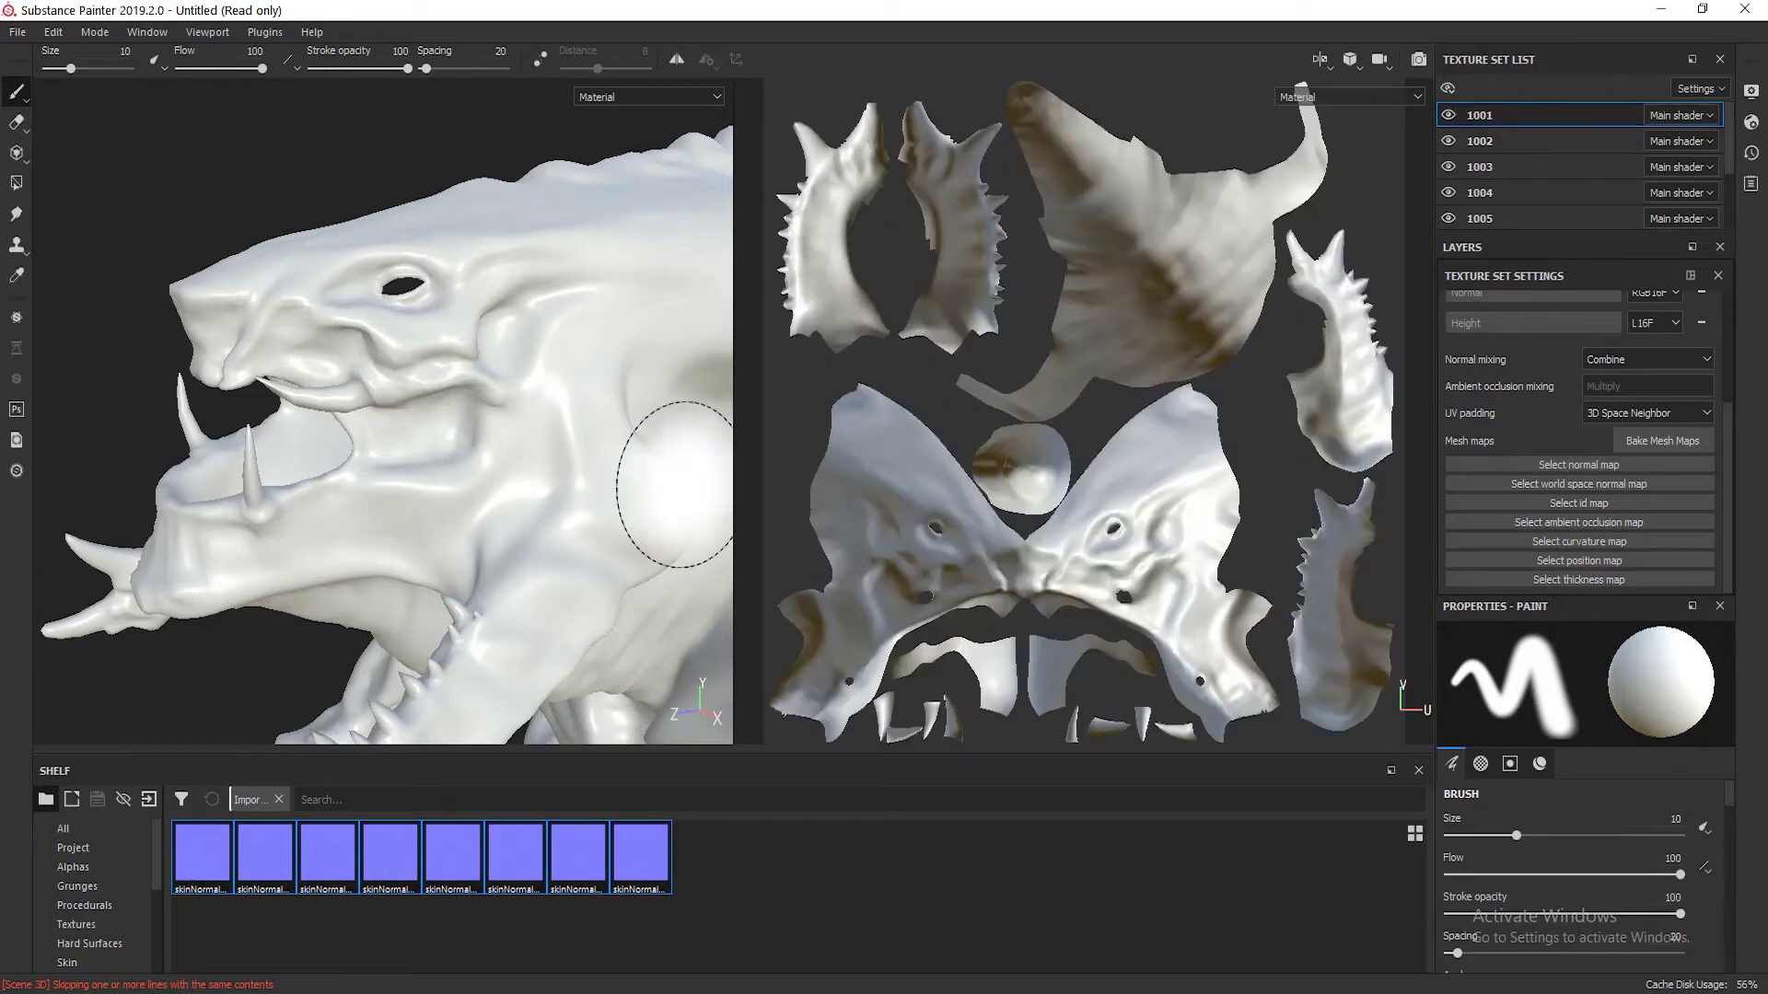
left_click(1536, 464)
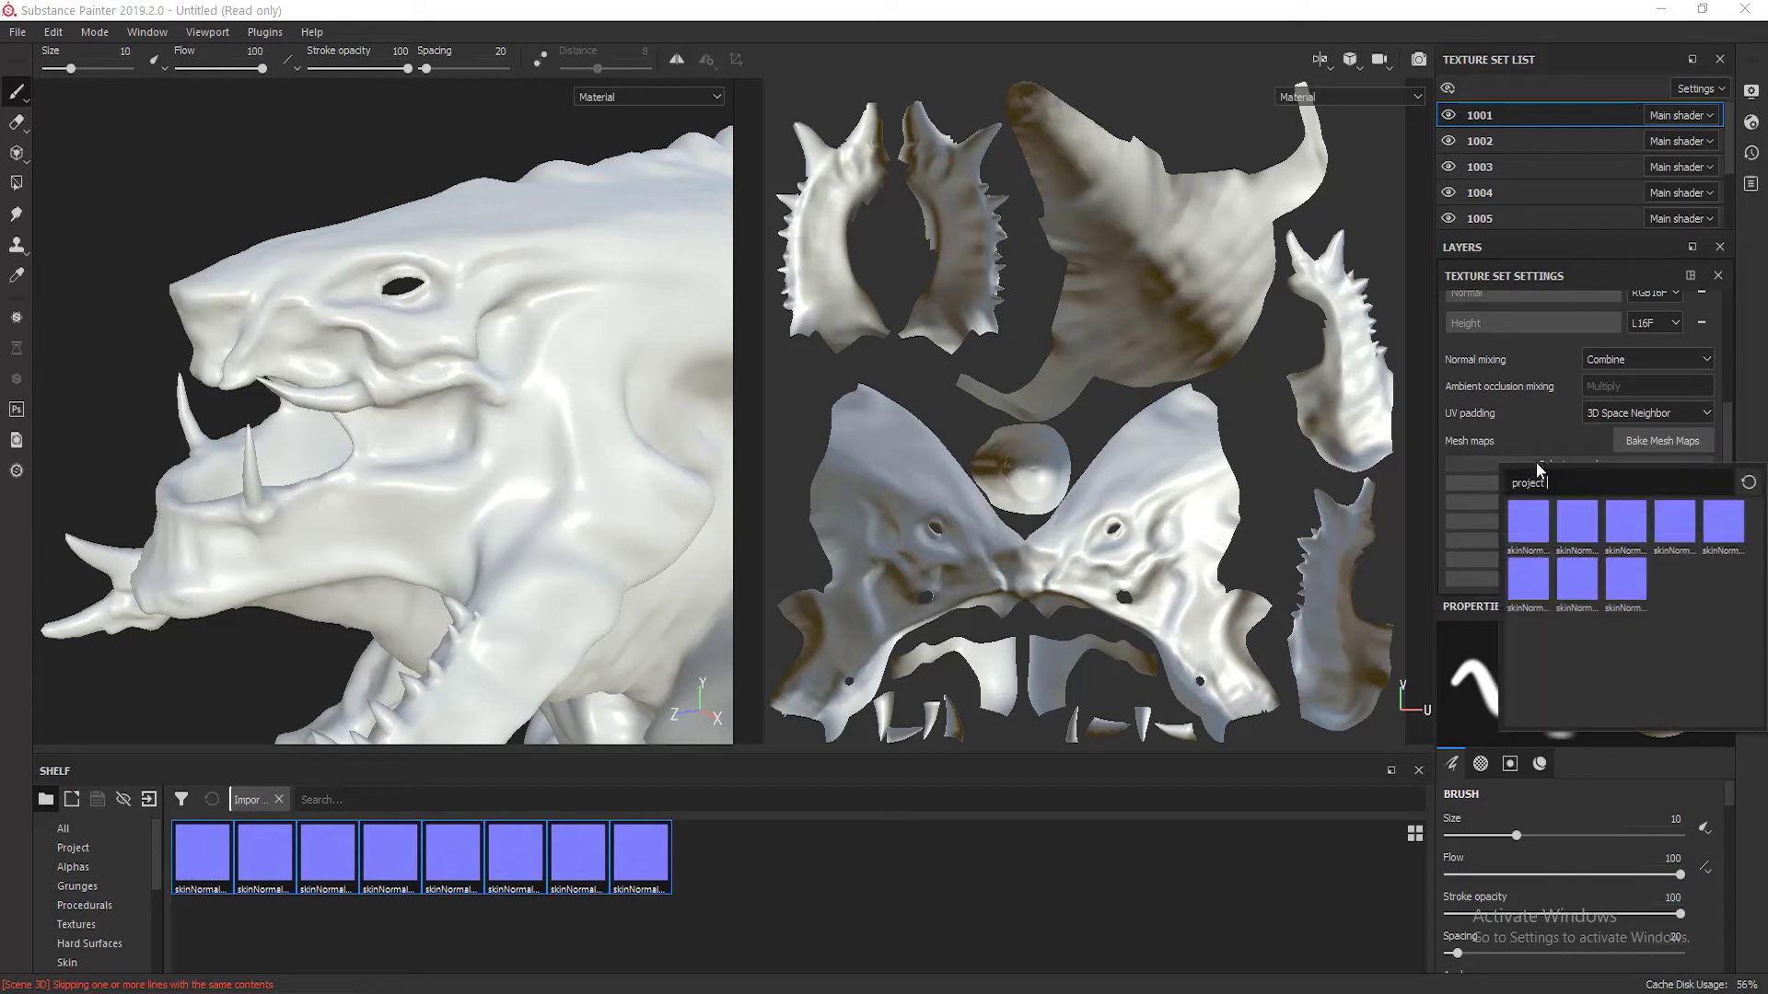
left_click(1516, 533)
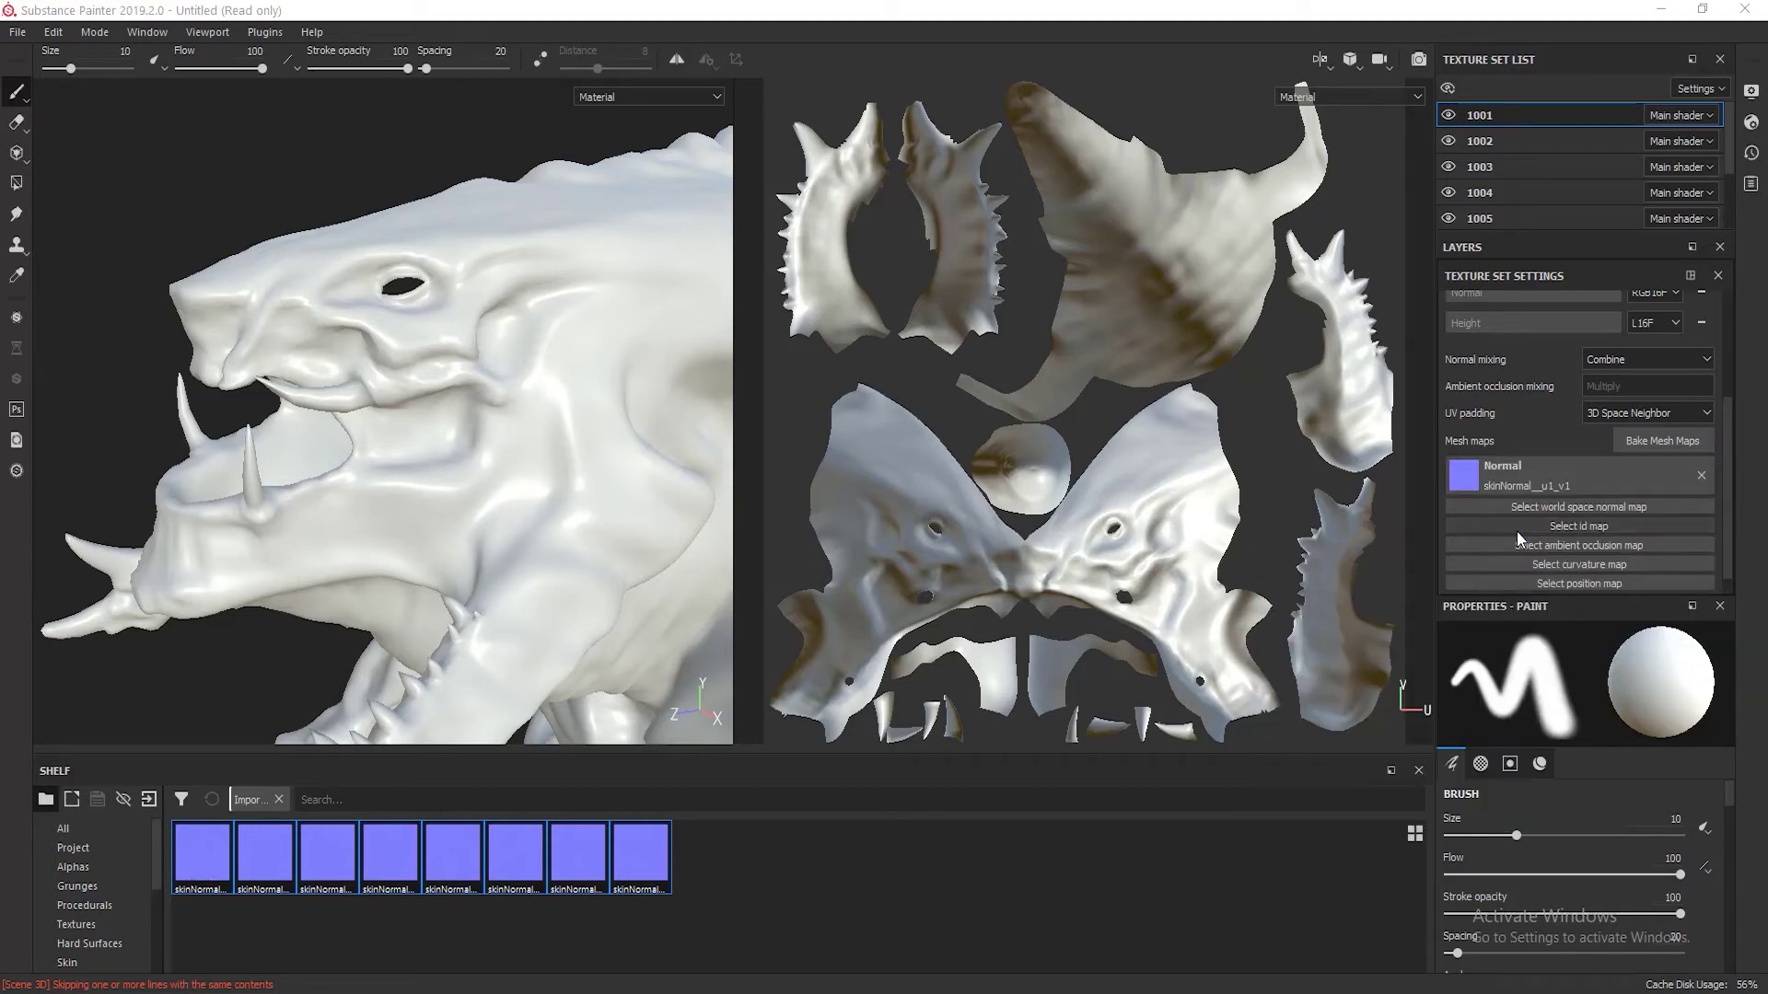
Step: Examine the skin detail on the creature's head in both the UV layout and the 3D model
scroll(1133, 423, "down", 2)
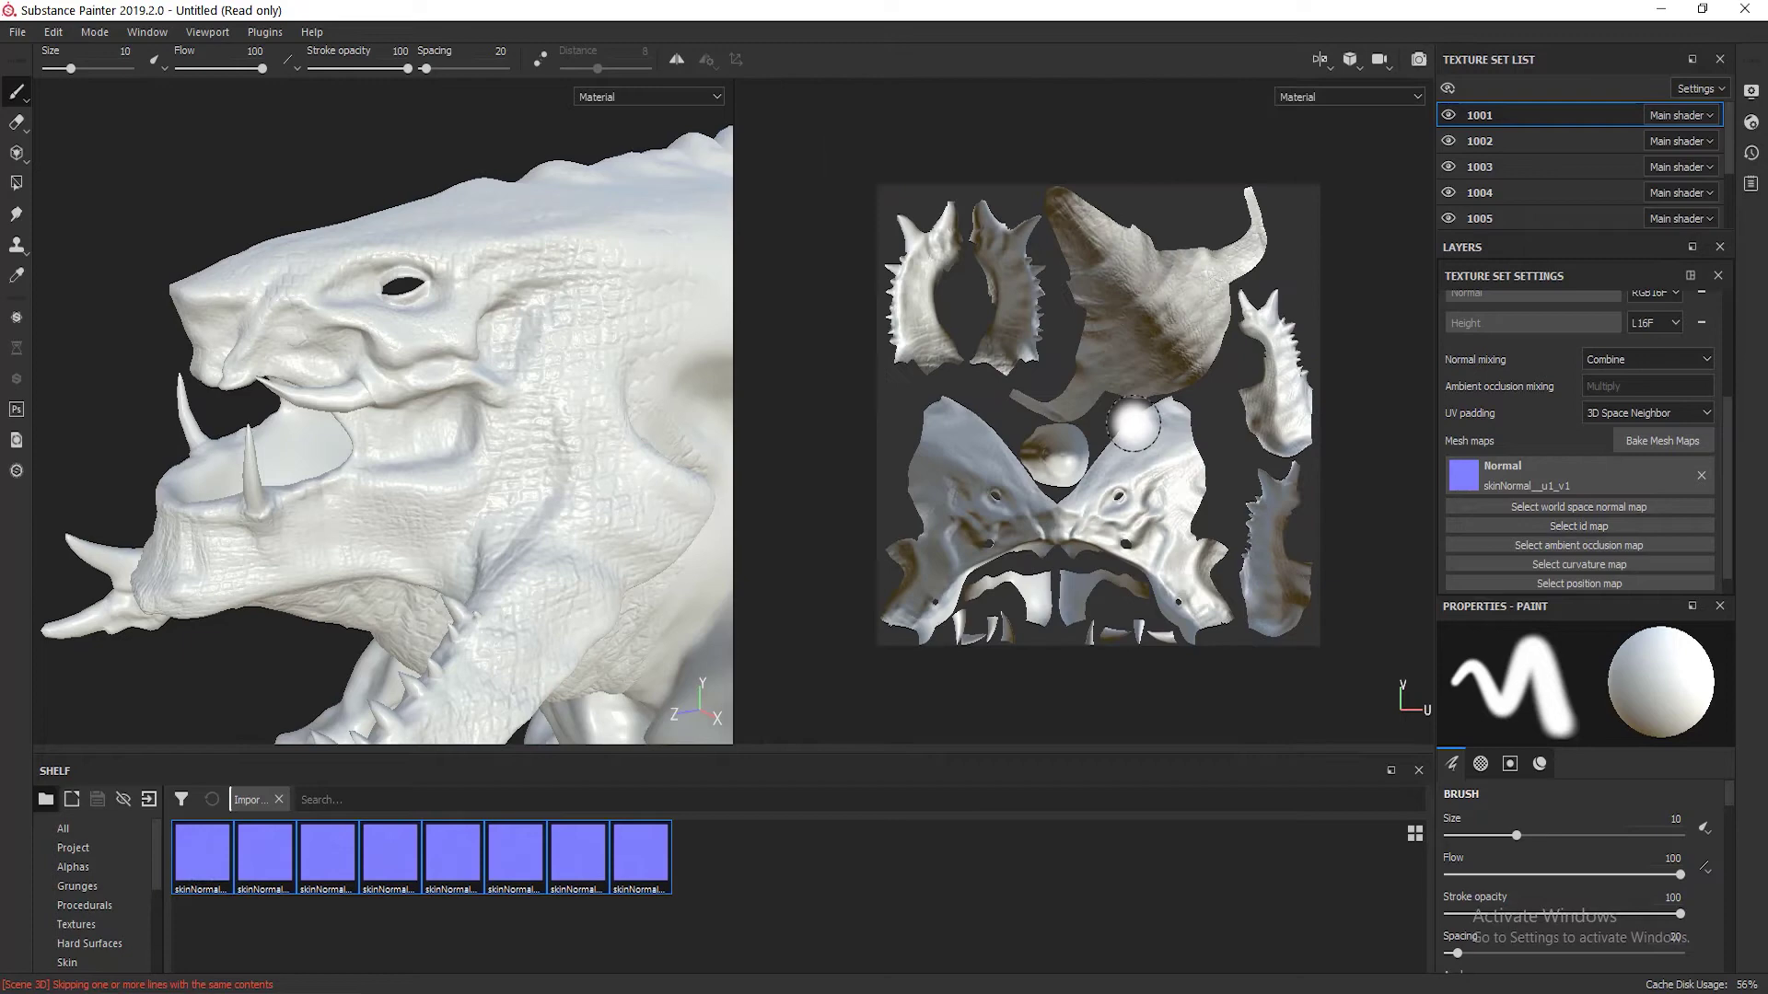
scroll(1128, 433, "up", 6)
middle_click_drag(1019, 611, 1063, 500)
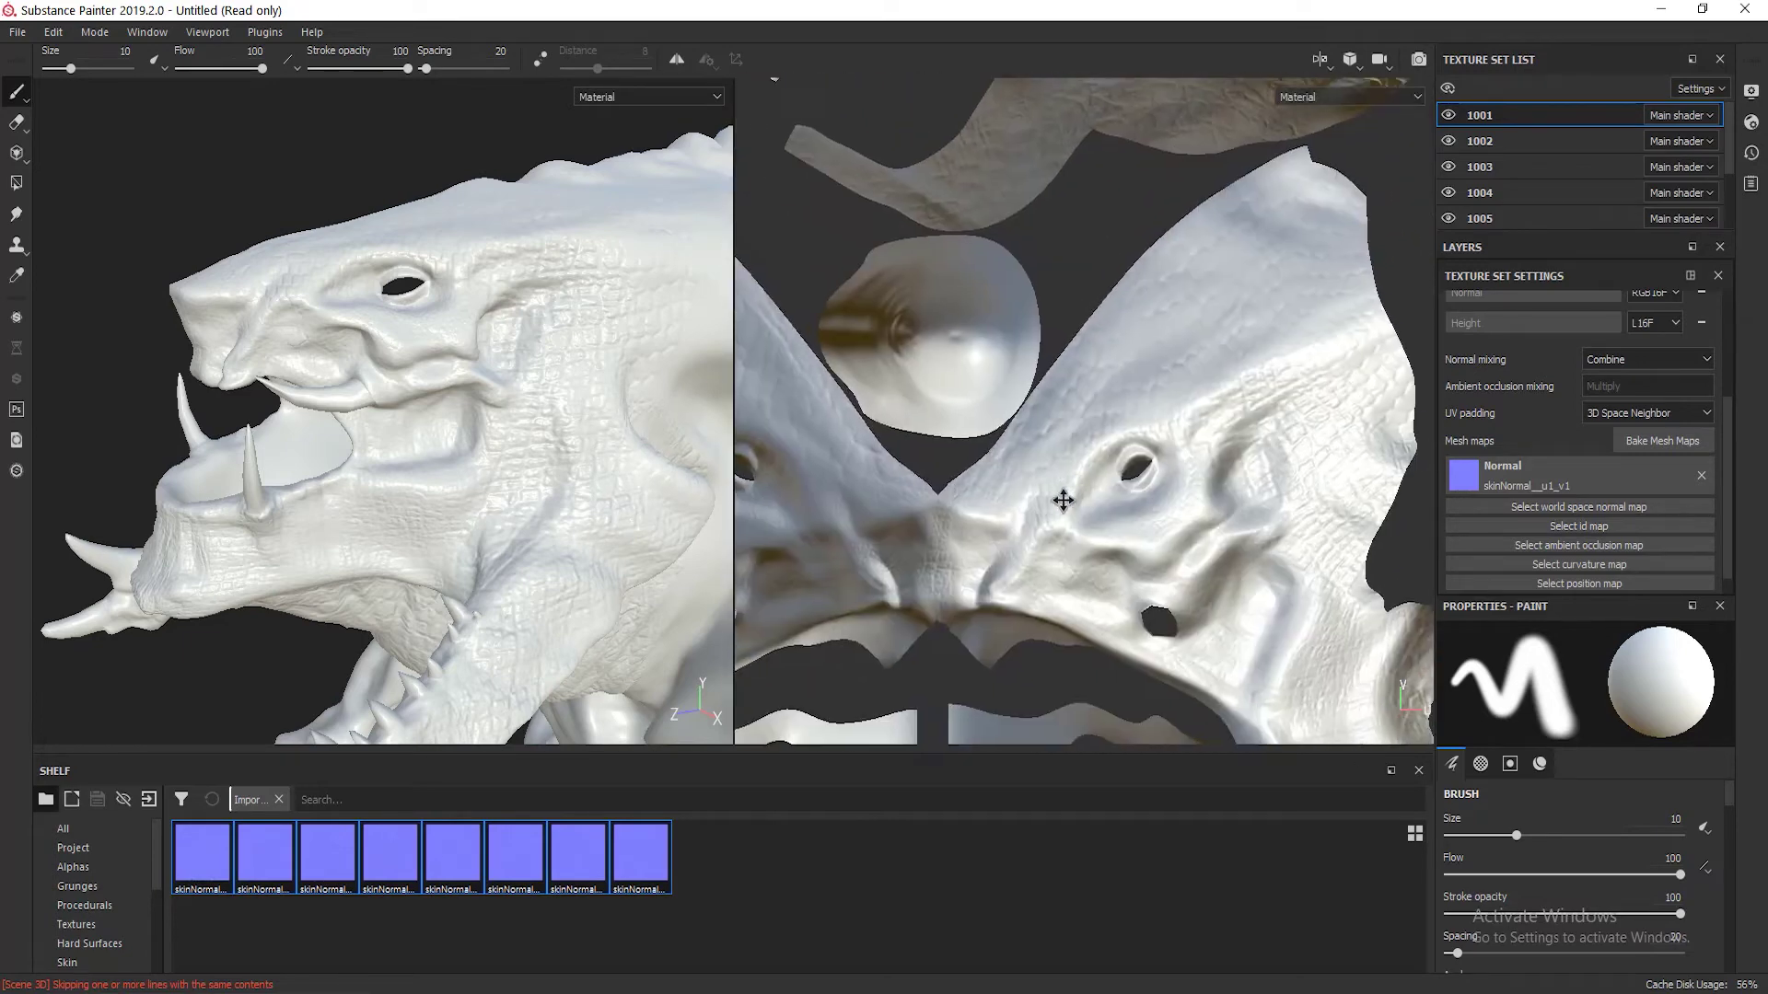
scroll(966, 516, "down", 3)
scroll(967, 520, "up", 4)
scroll(289, 384, "down", 2)
scroll(309, 381, "up", 3)
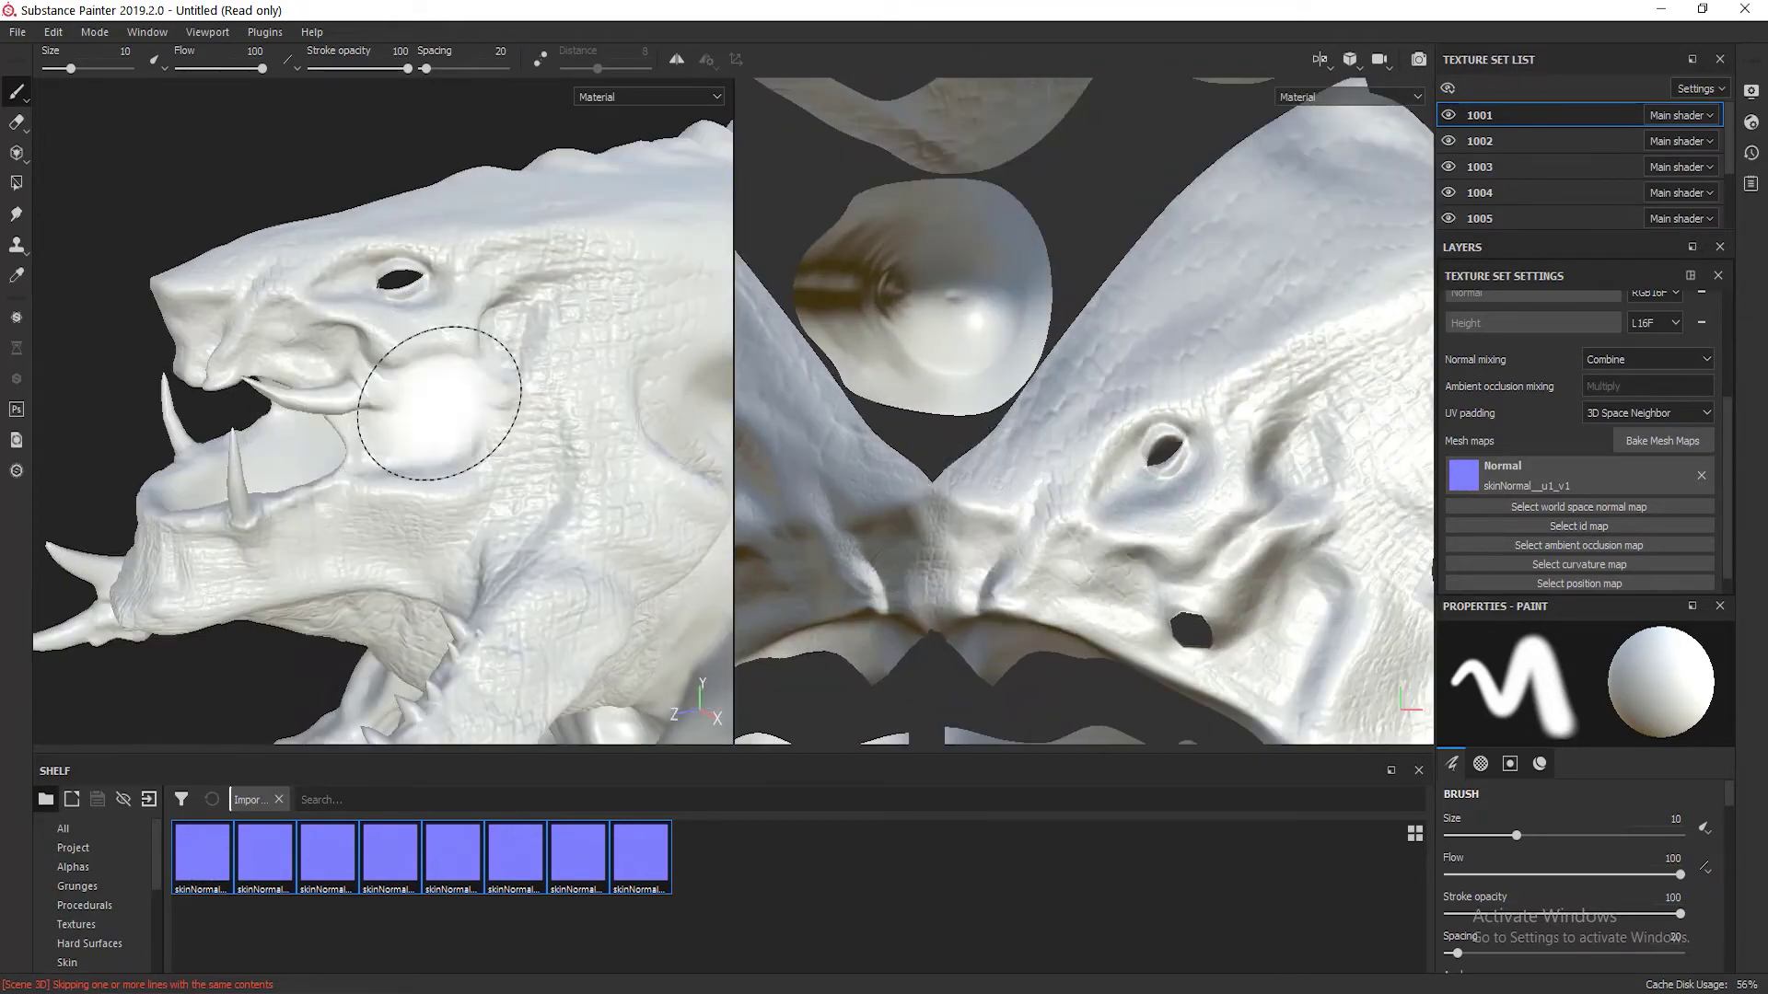
scroll(439, 404, "up", 3)
middle_click_drag(560, 490, 450, 553, "alt")
left_click_drag(348, 474, 493, 421, "alt")
scroll(387, 479, "down", 2)
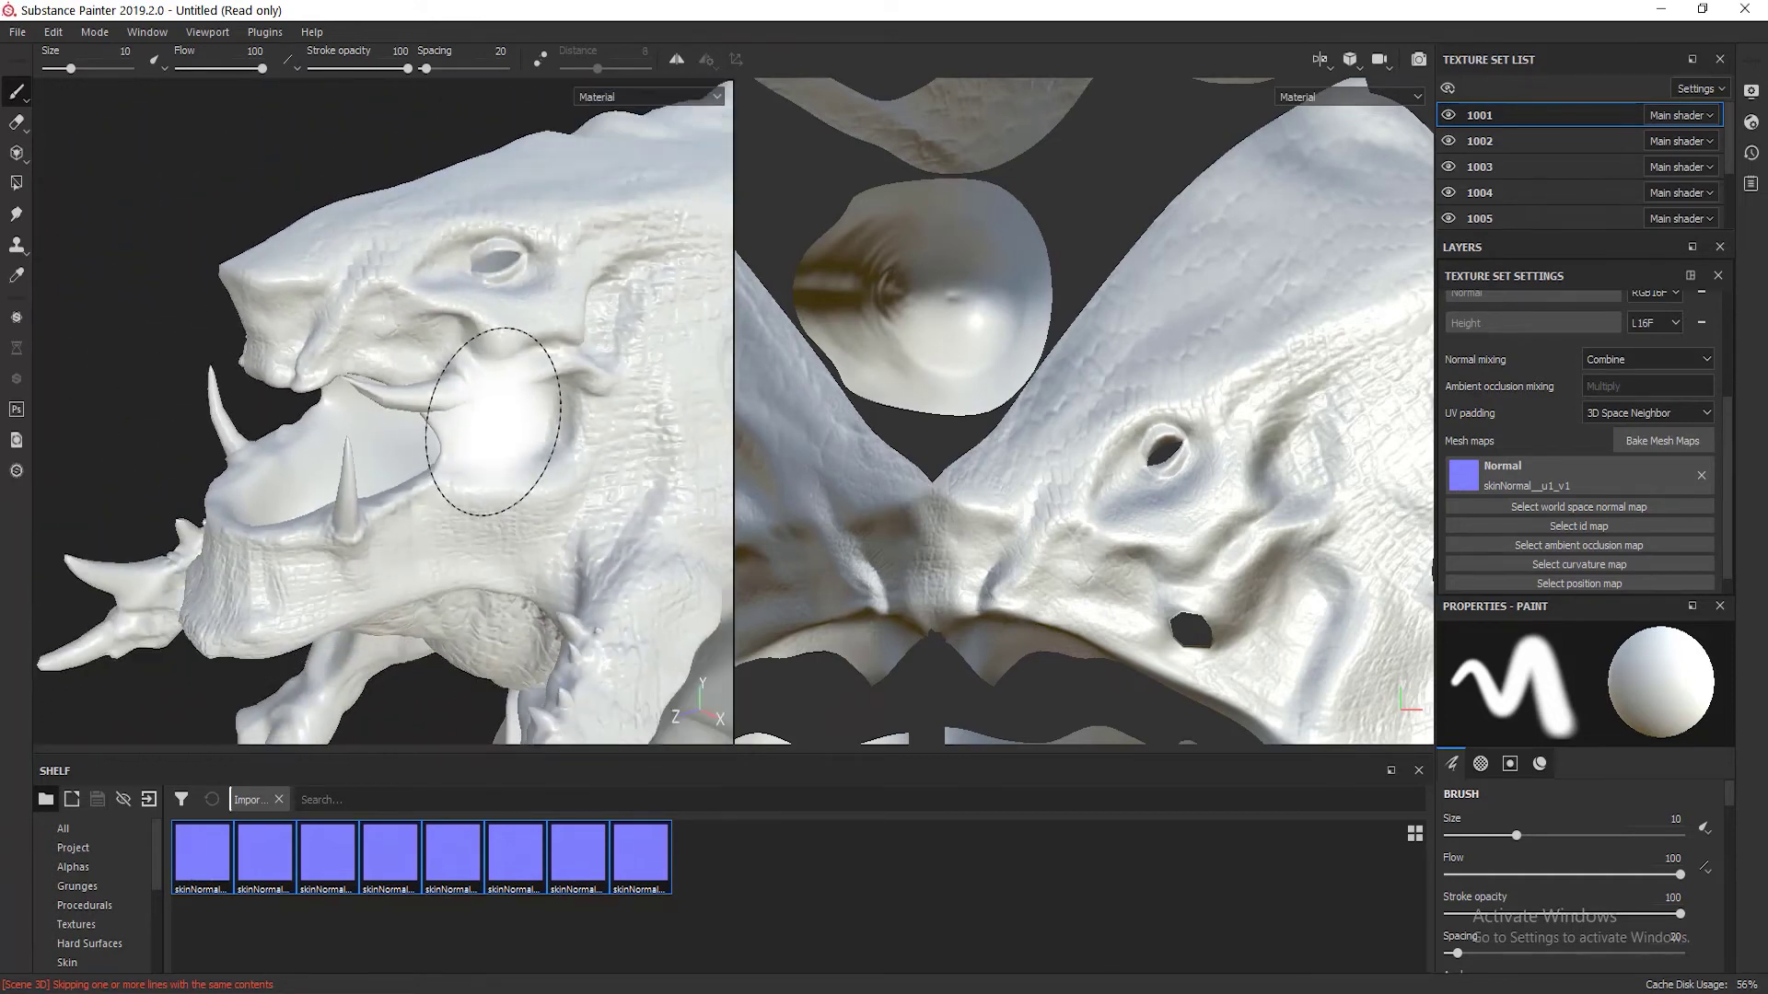
scroll(493, 420, "down", 2)
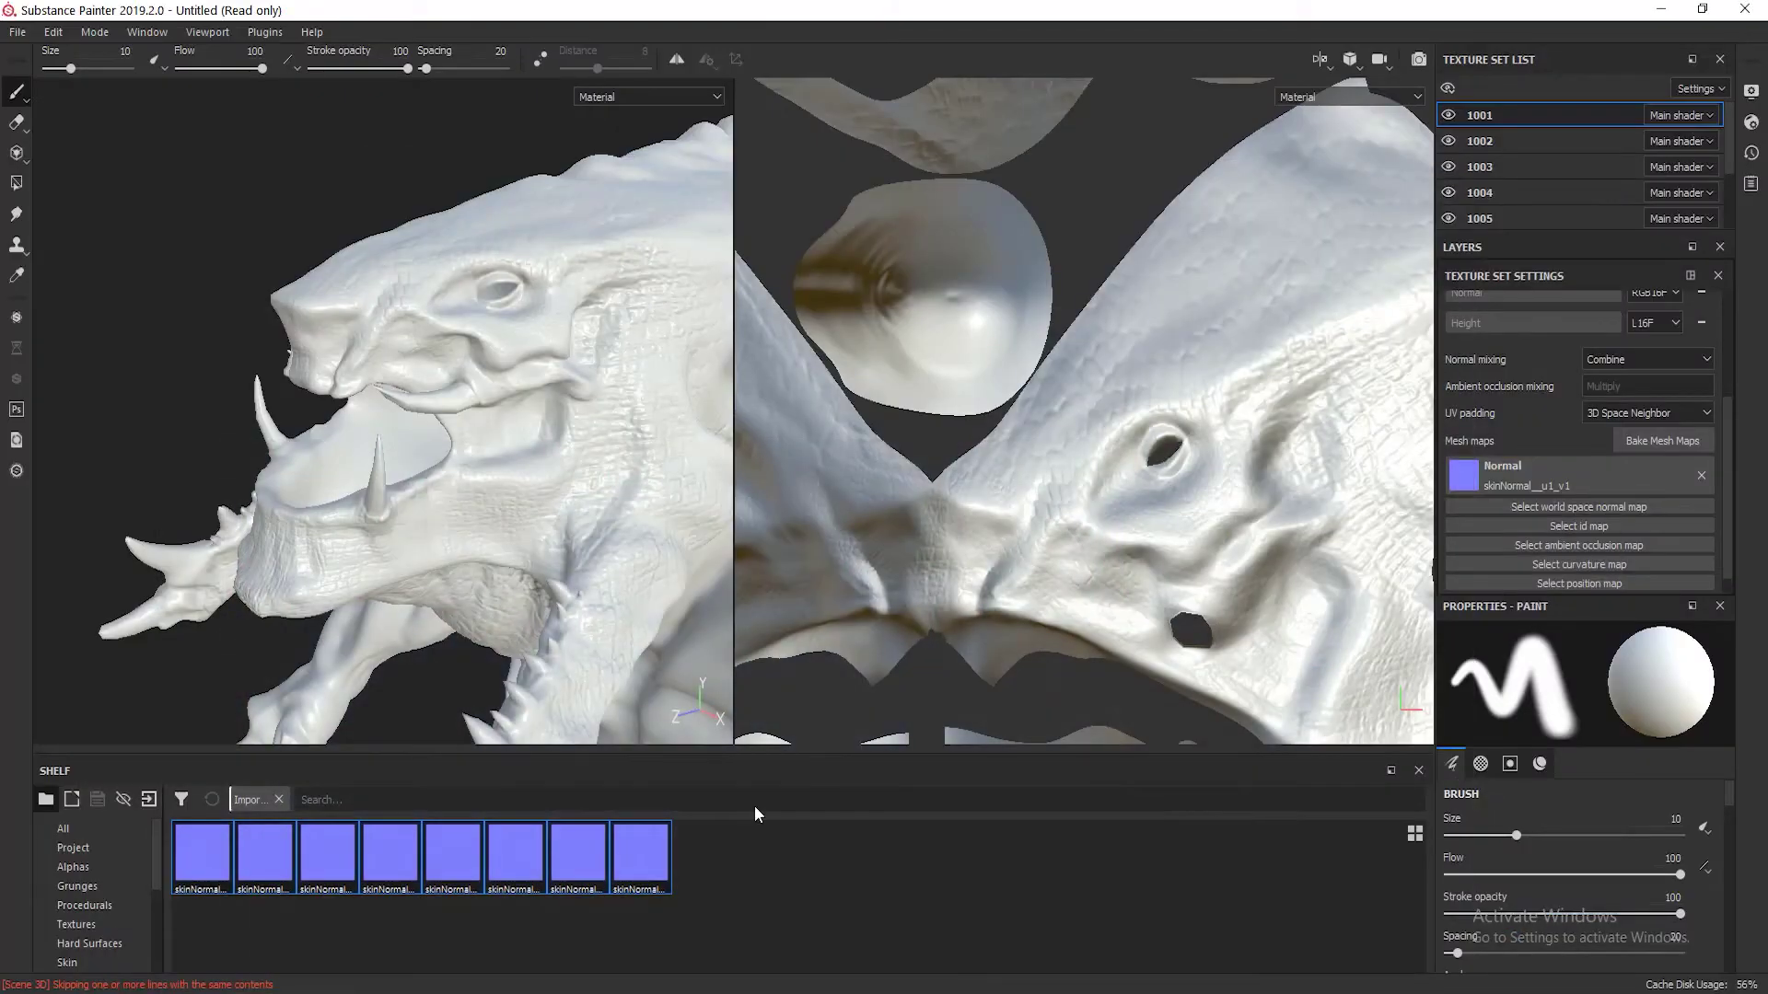
mouse_move(322, 502)
left_mouse_down("alt")
mouse_move(545, 572)
mouse_move(608, 571)
left_mouse_up("alt")
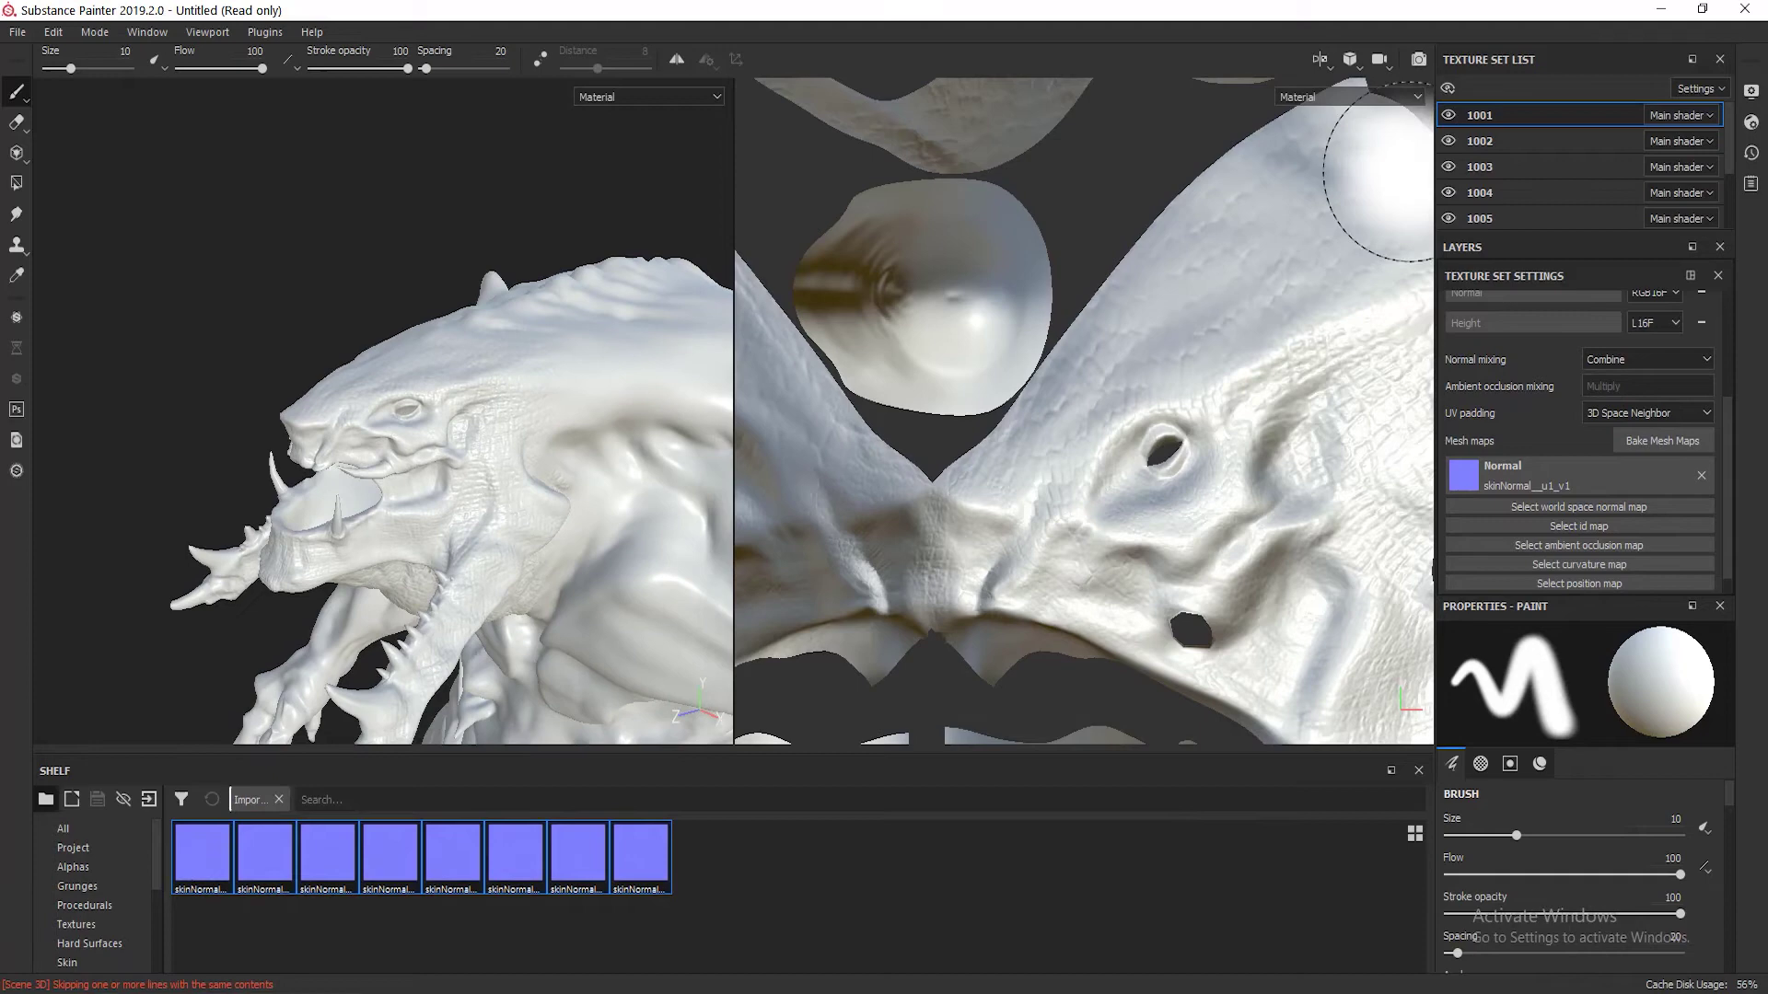
Step: Assign skinNormal__u2_v1 as texture set 1002's normal mesh map and check the skin detail on the upper body
left_click(1505, 140)
scroll(1176, 224, "down", 6)
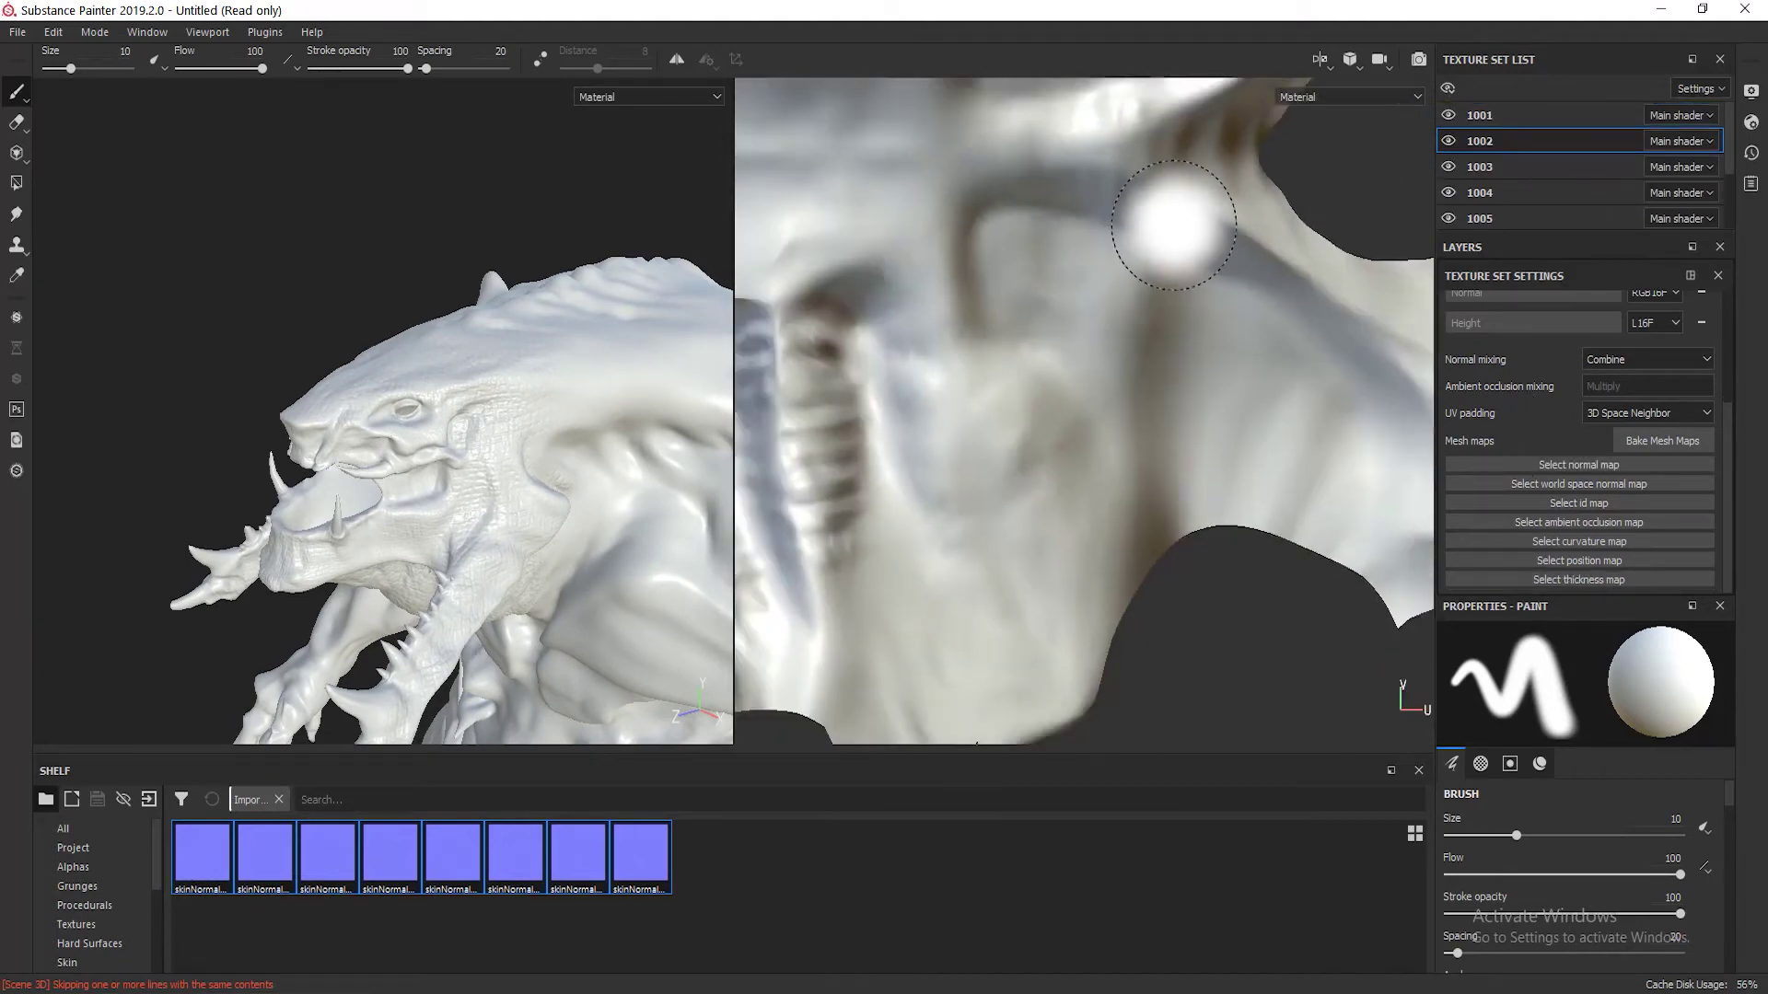
middle_click_drag(1197, 281, 1154, 432, "alt")
scroll(1154, 431, "up", 1)
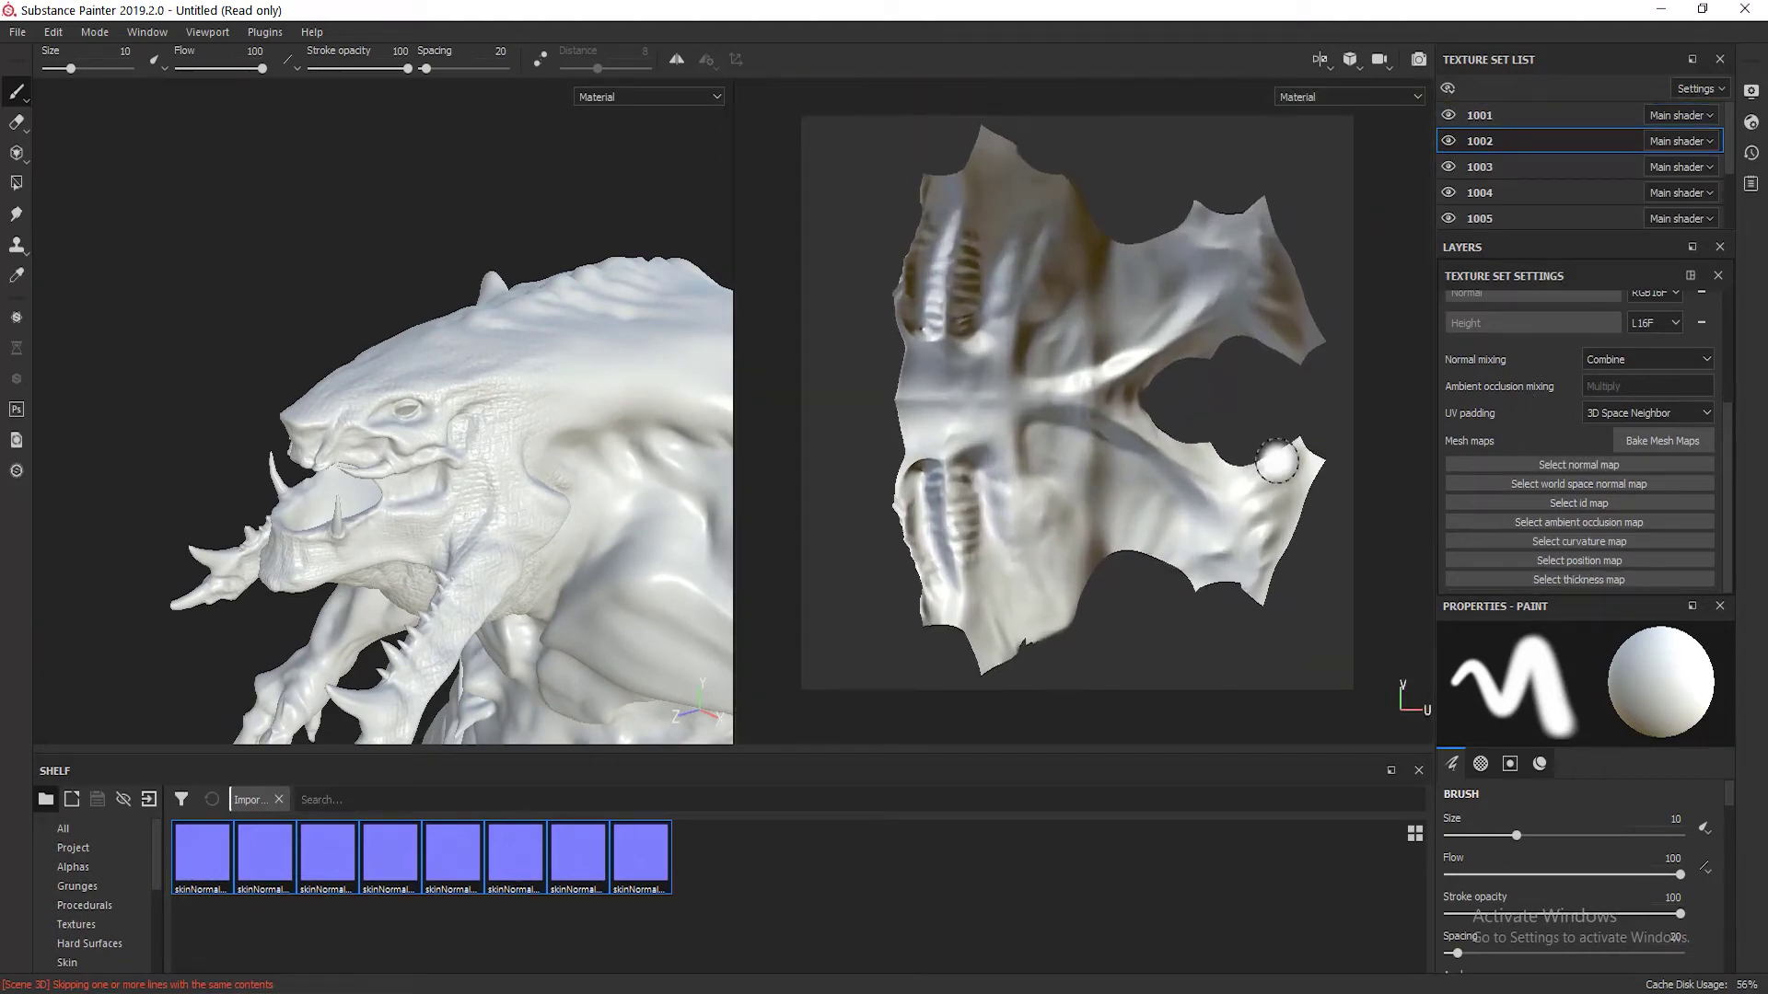
left_click(1521, 465)
left_click(1576, 526)
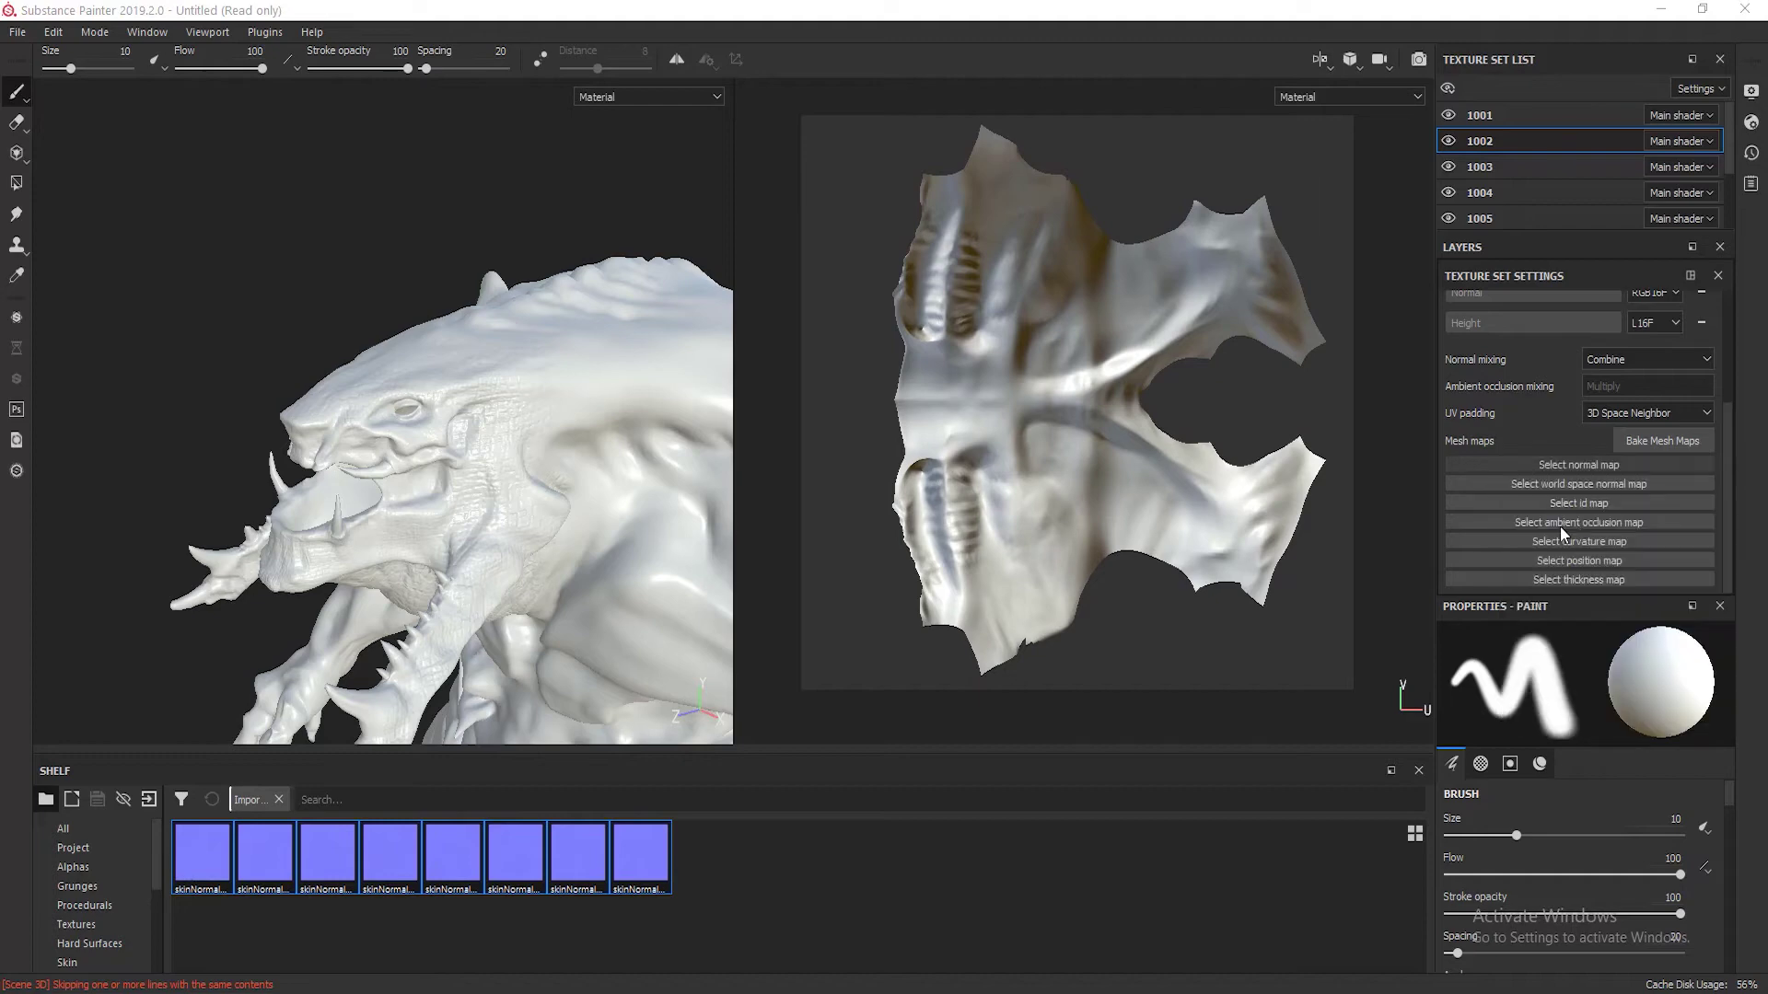
scroll(1042, 448, "up", 2)
scroll(1043, 449, "up", 3)
left_click_drag(287, 443, 466, 350, "alt")
middle_click_drag(500, 448, 475, 370, "alt")
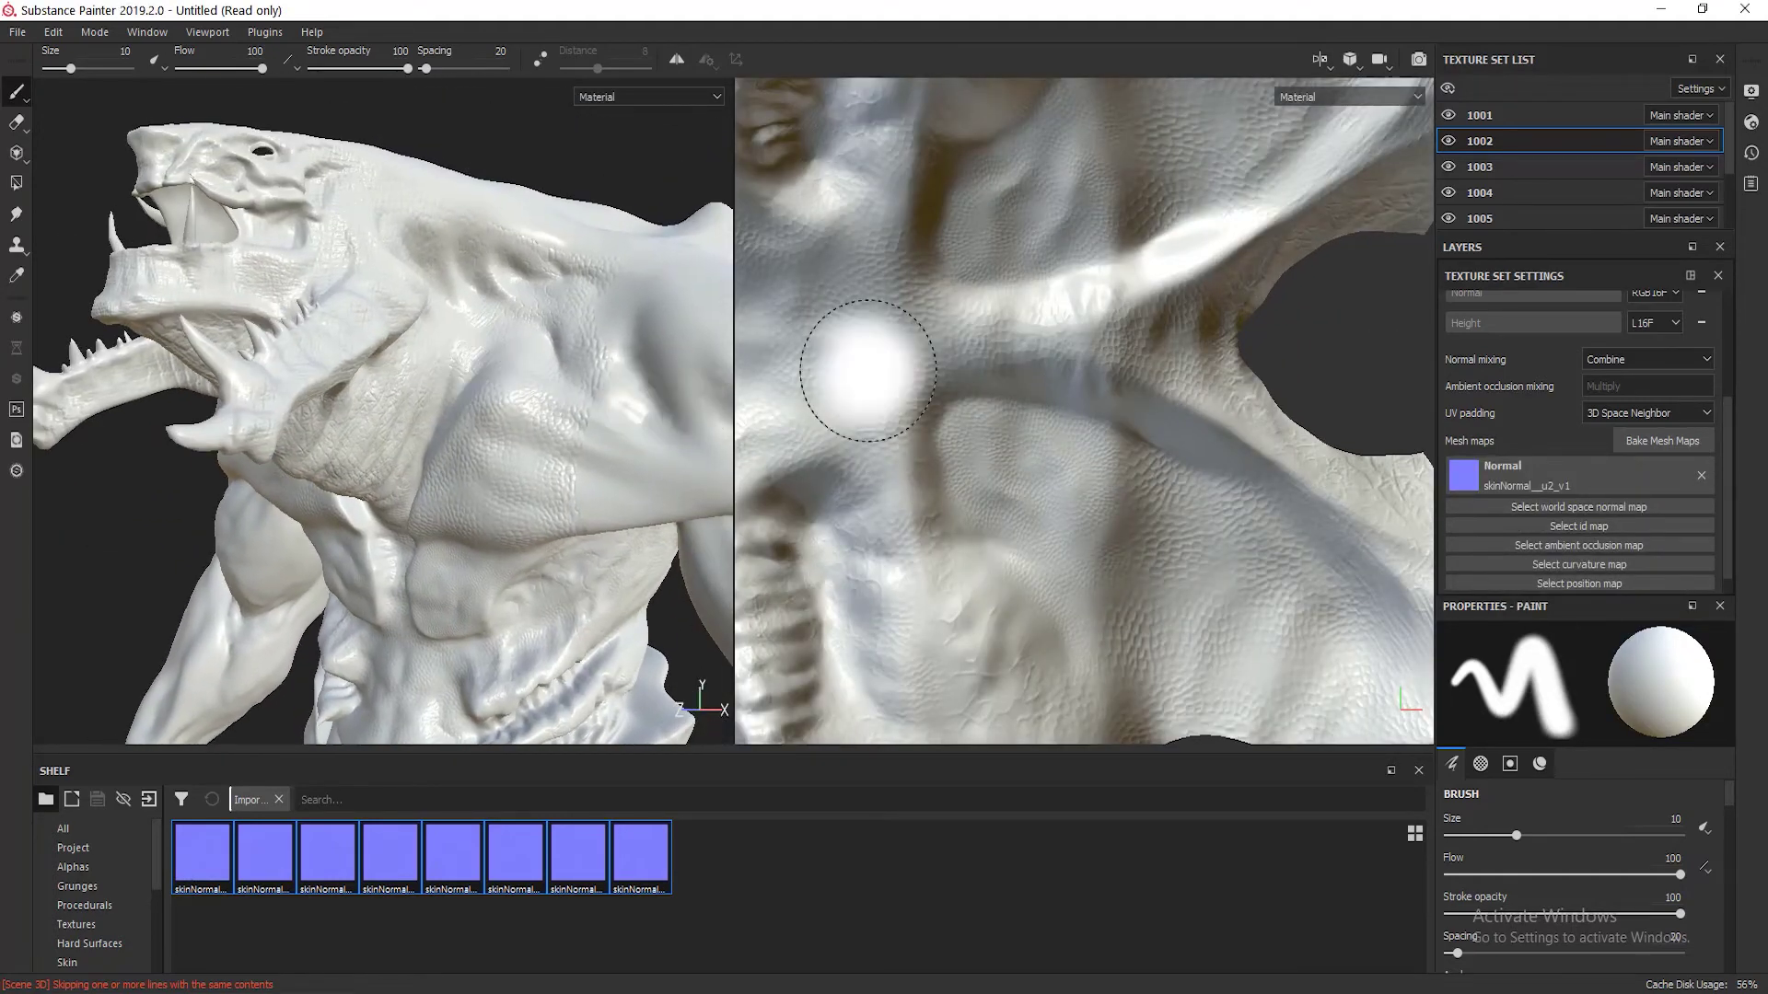
Step: Assign skinNormal__u3_v1 to texture set 1003 and skinNormal__u4_v1 to texture set 1004 as their normal mesh maps
left_click(1548, 161)
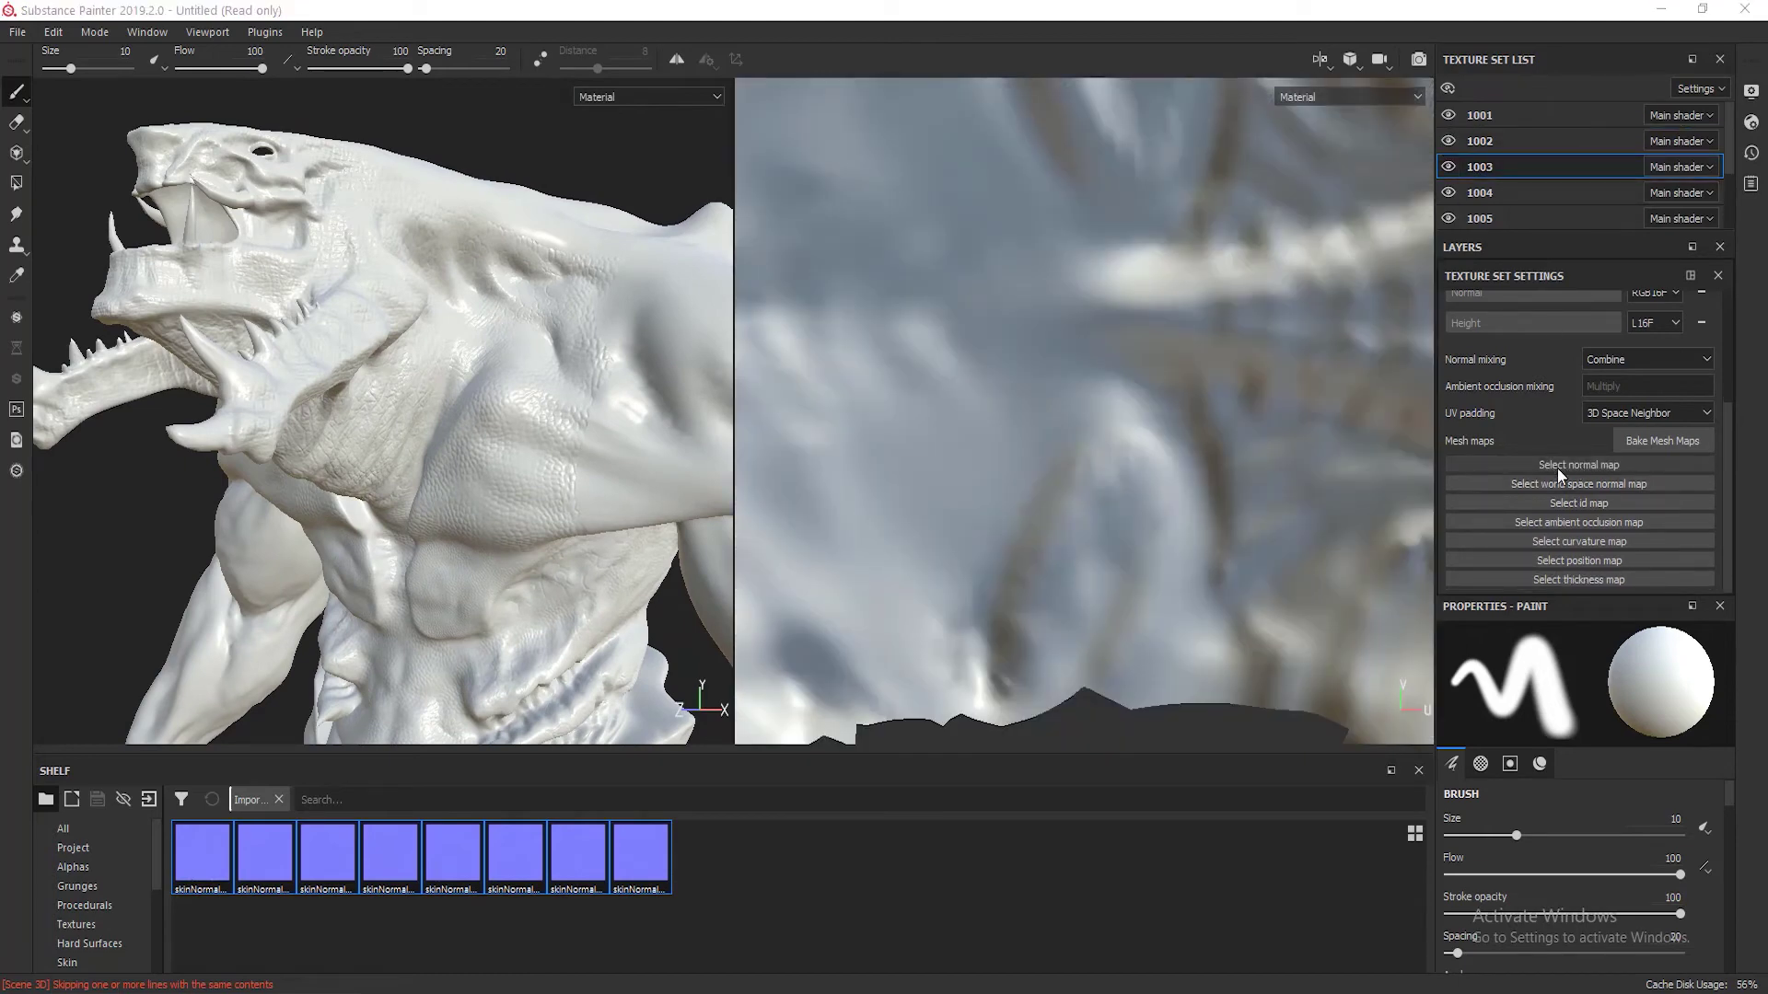
left_click(1556, 466)
left_click(1619, 525)
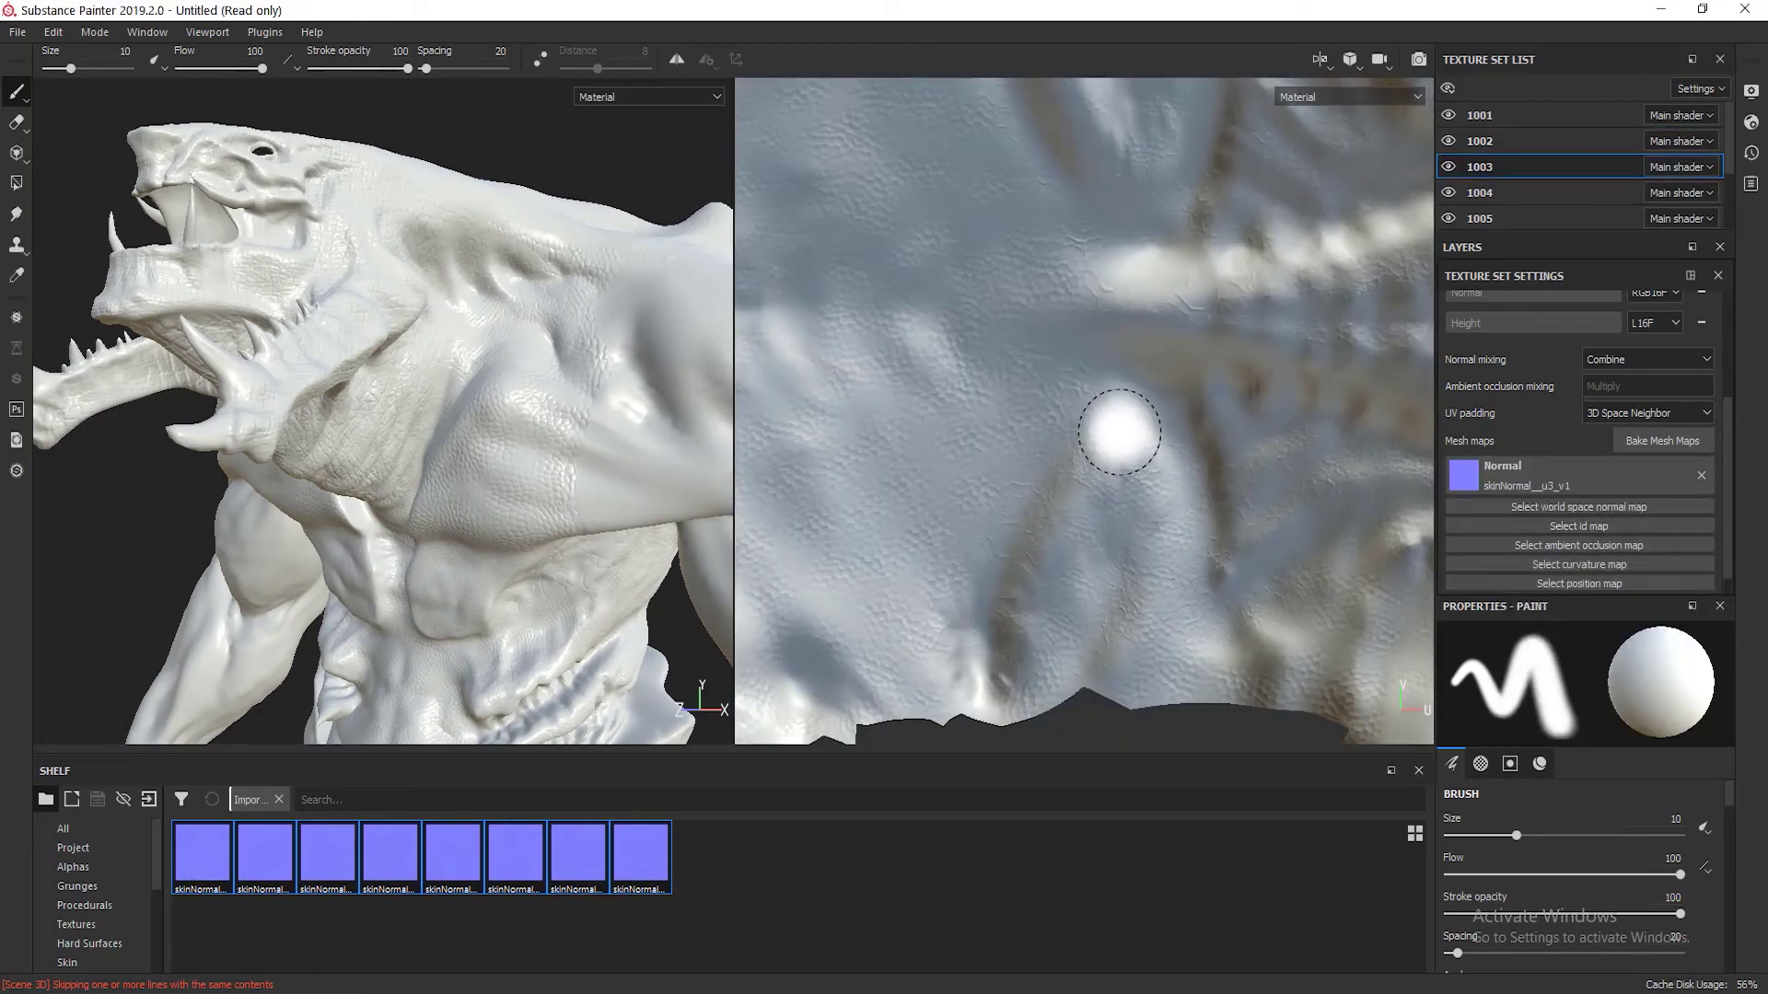
left_click(1494, 193)
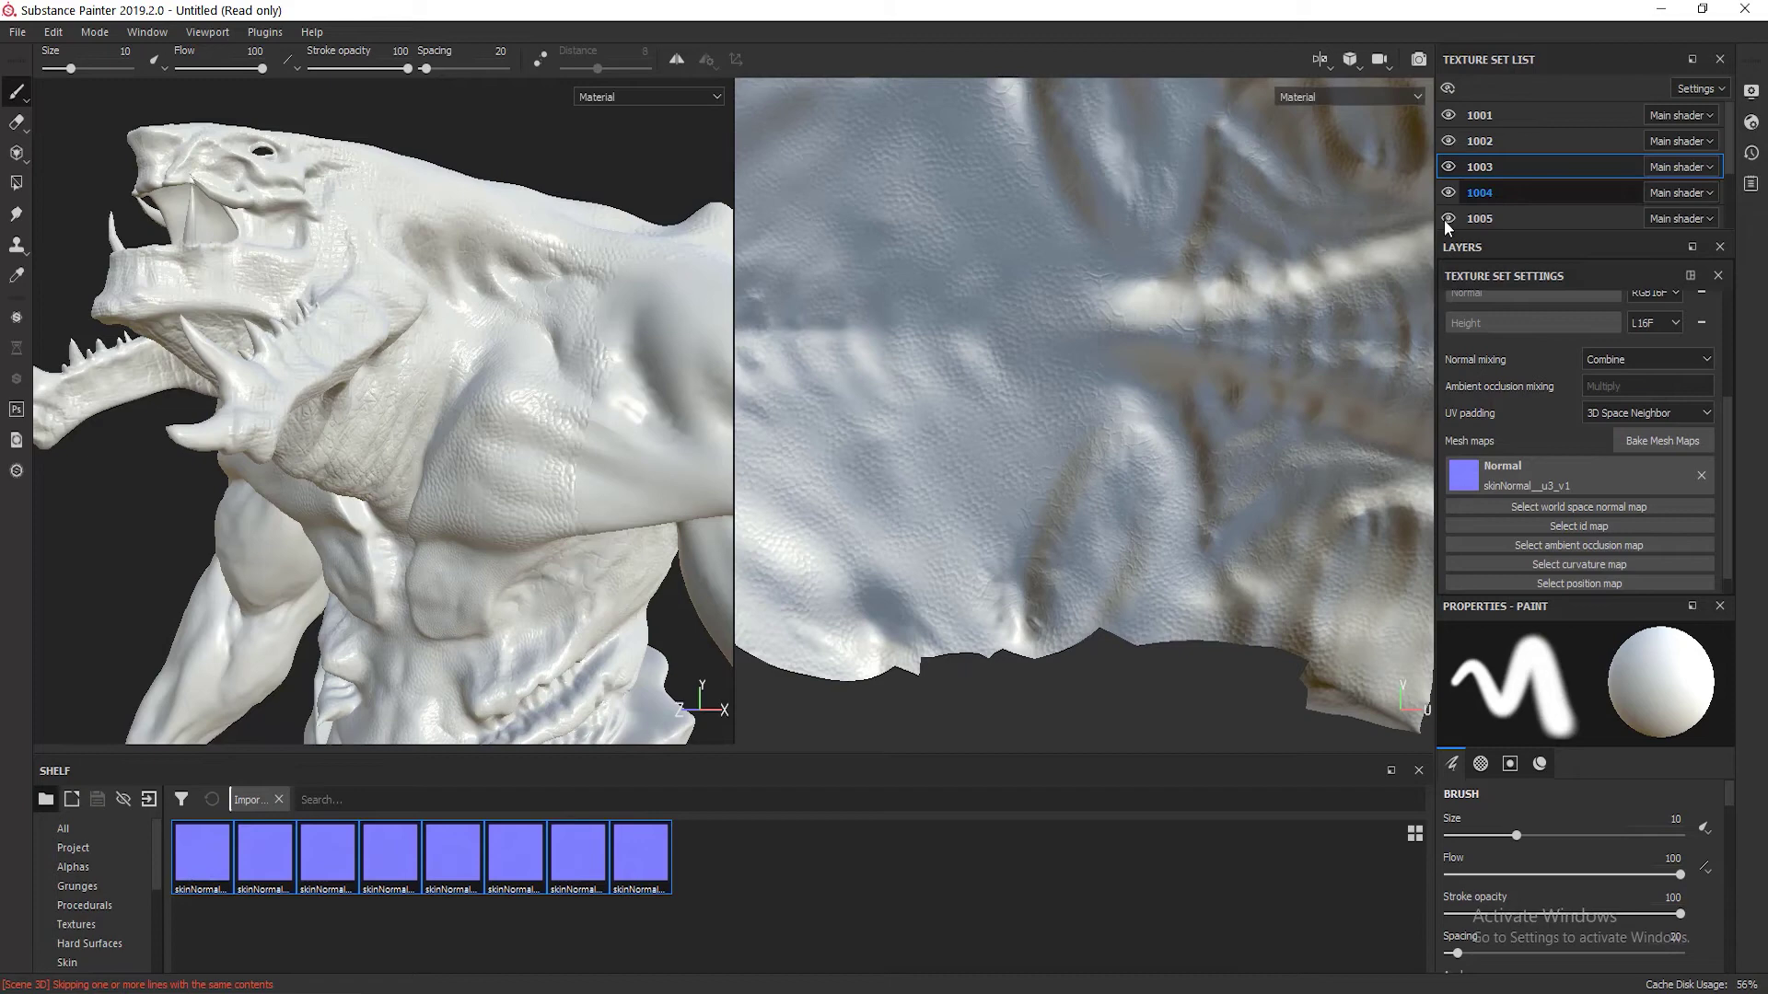
left_click(1532, 464)
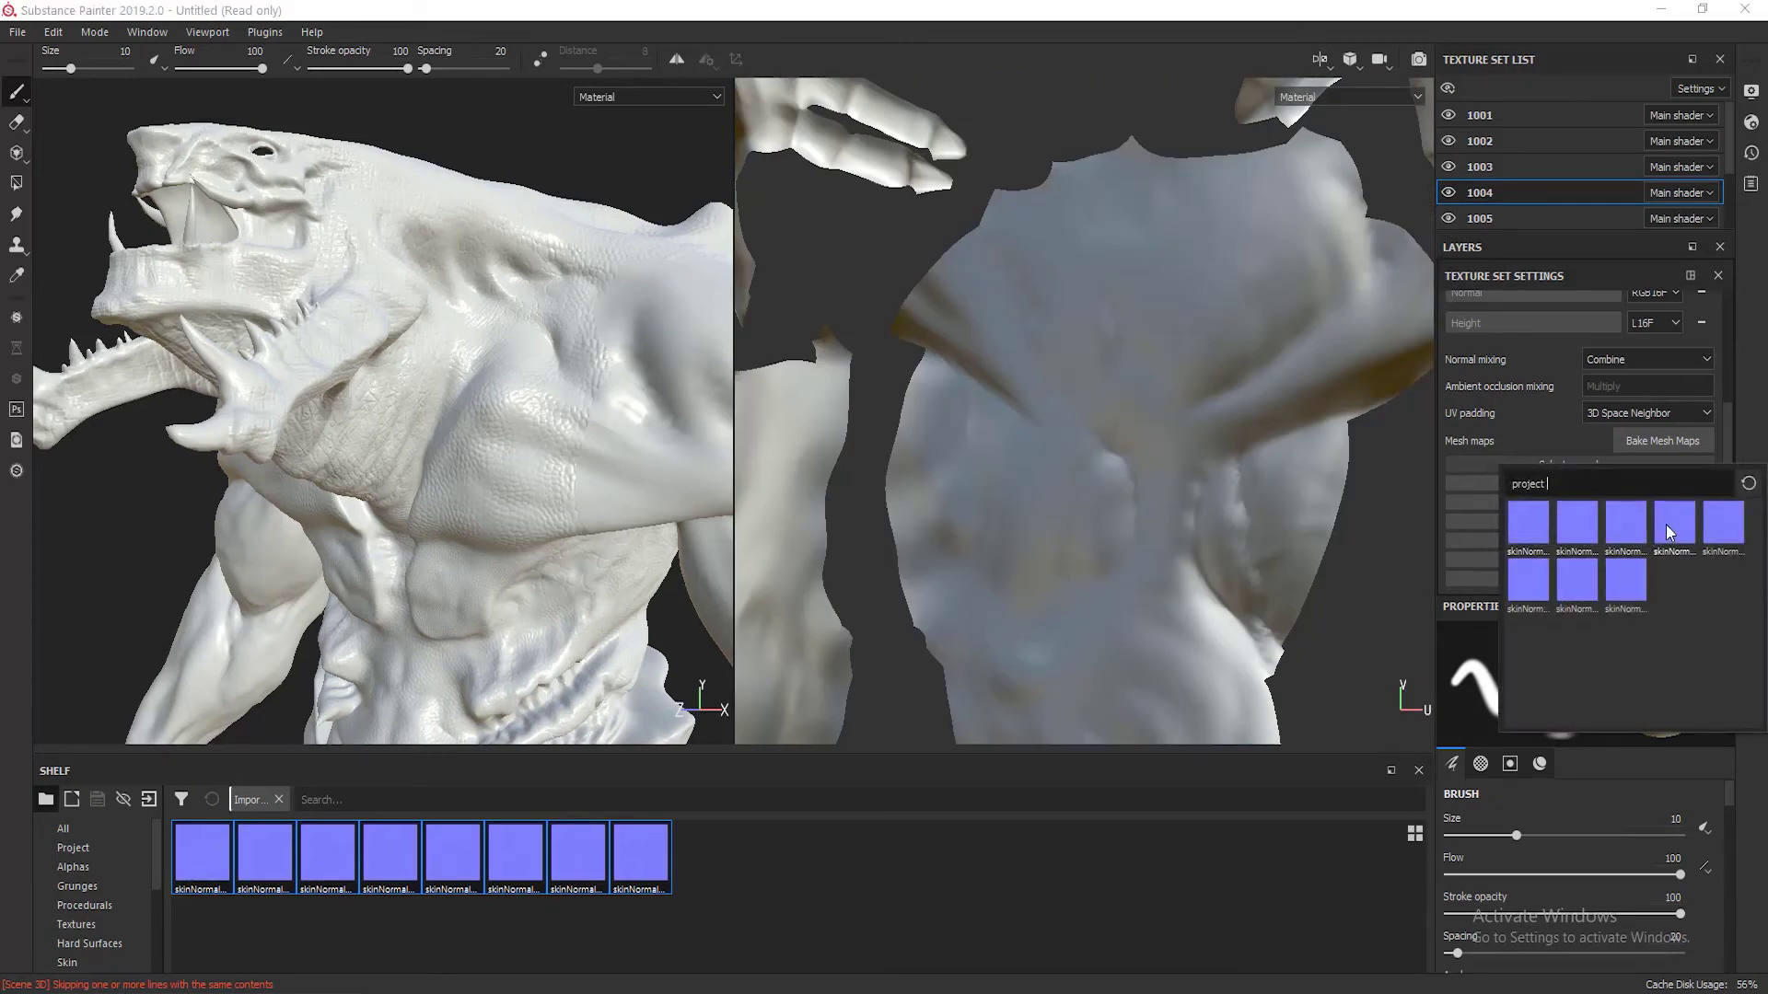
left_click(1669, 527)
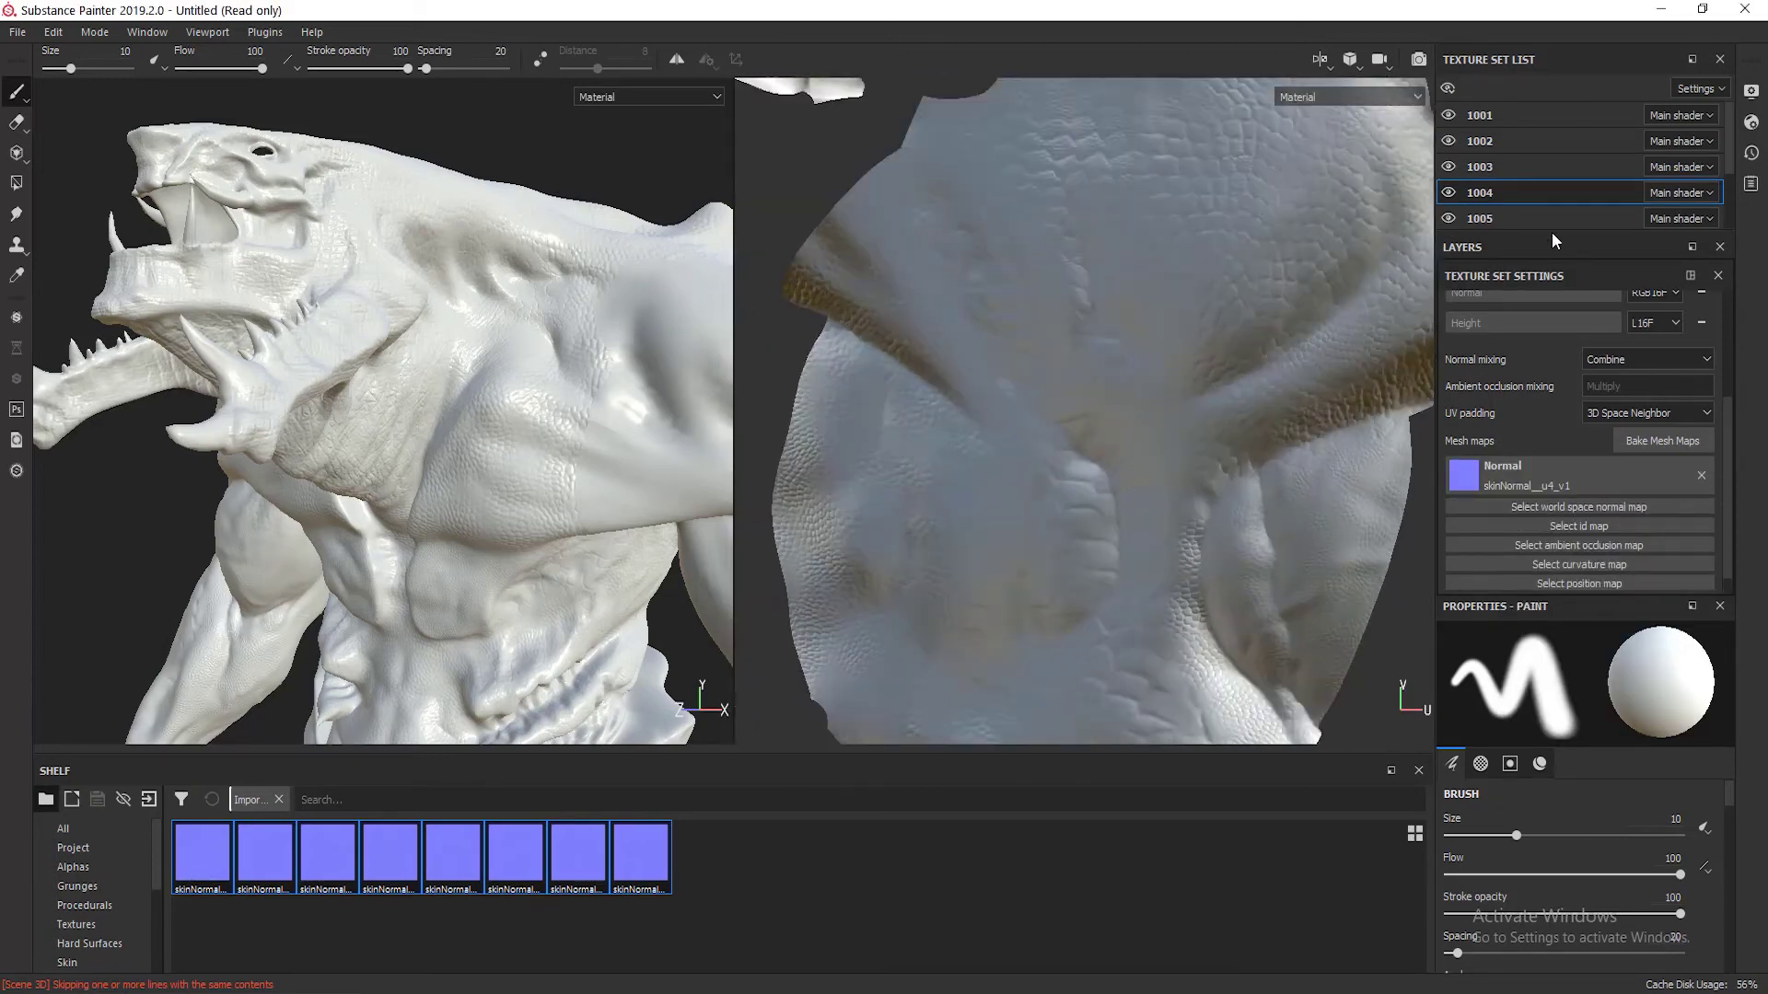
Step: Assign skinNormal__u5_v1 as texture set 1005's normal mesh map and check the scales on the arm
left_click(1495, 214)
left_click(1575, 465)
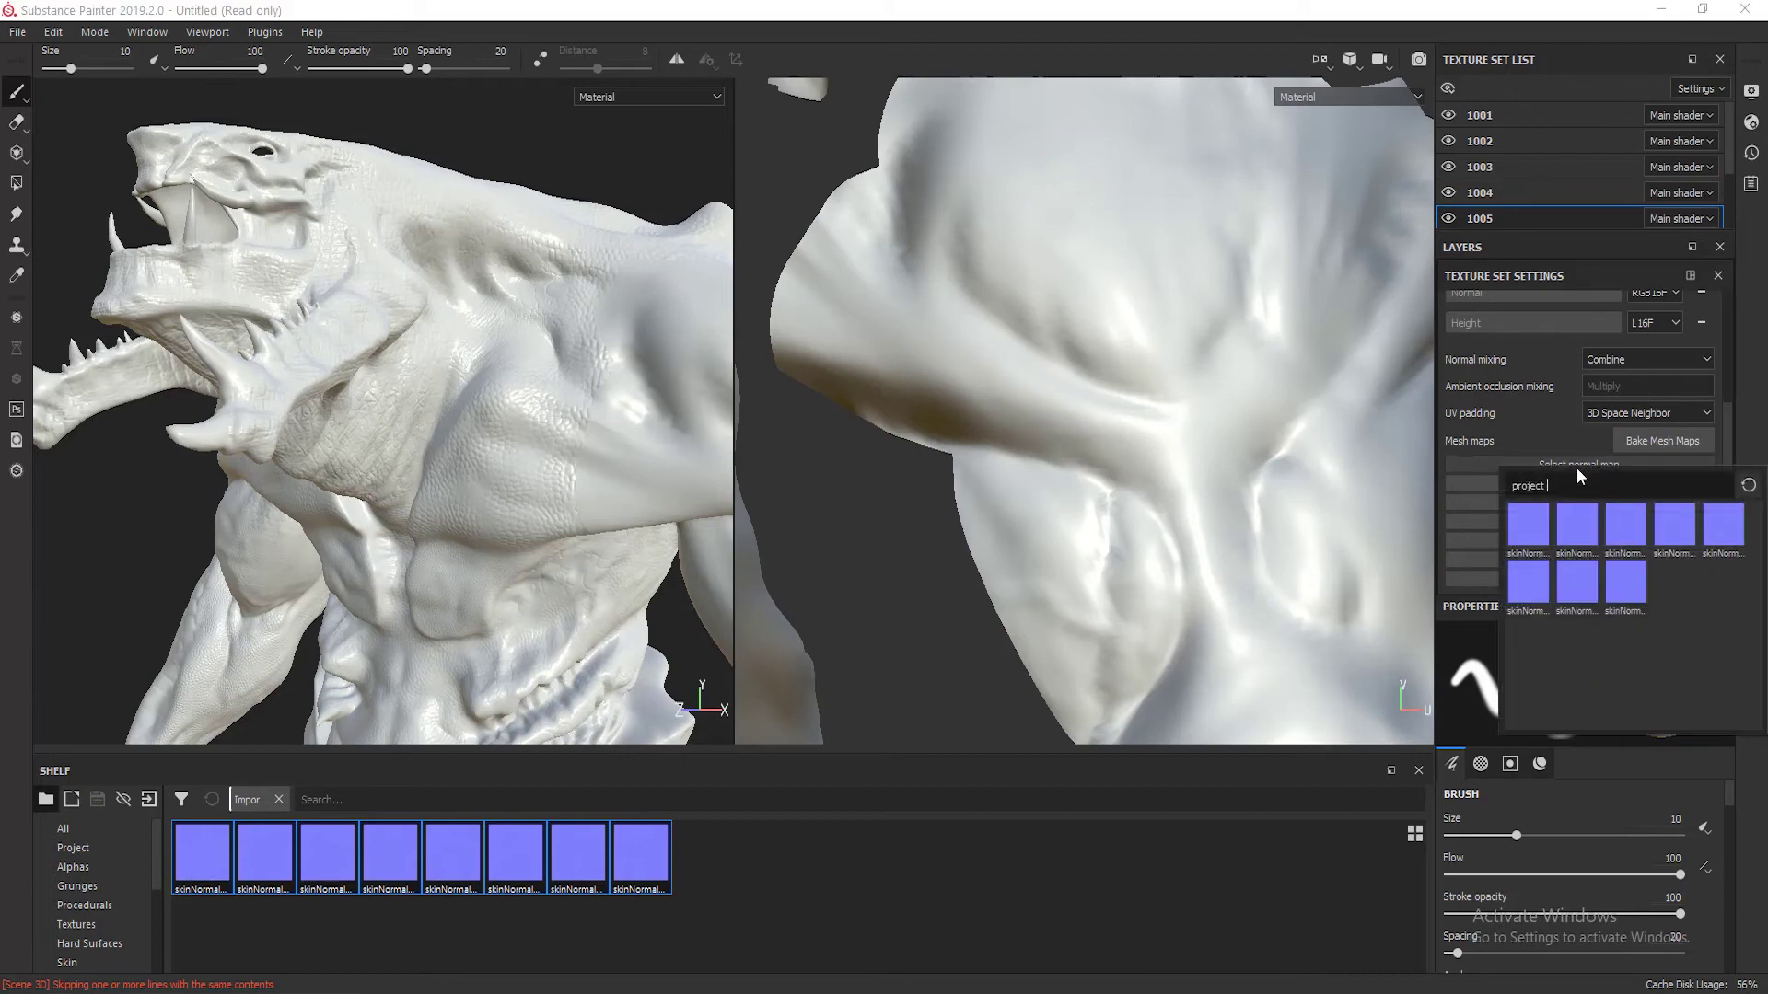
left_click(1708, 530)
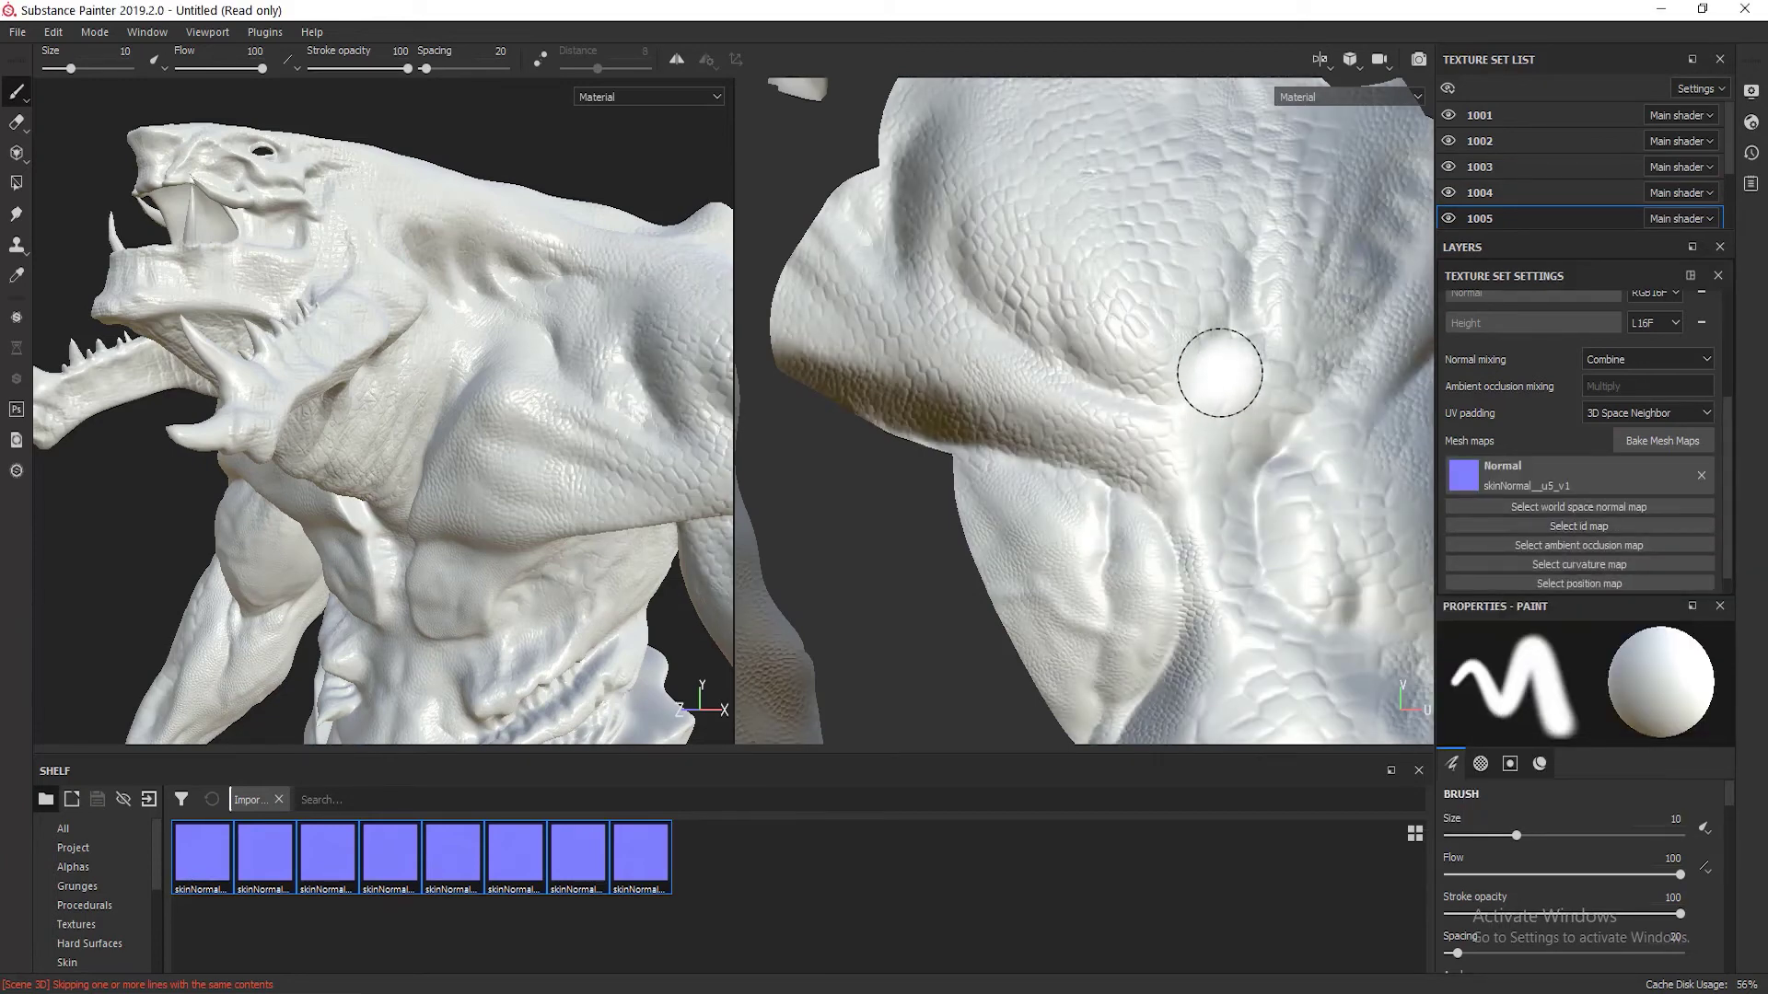
middle_click_drag(638, 430, 211, 83, "alt")
middle_click_drag(446, 411, 489, 500, "alt")
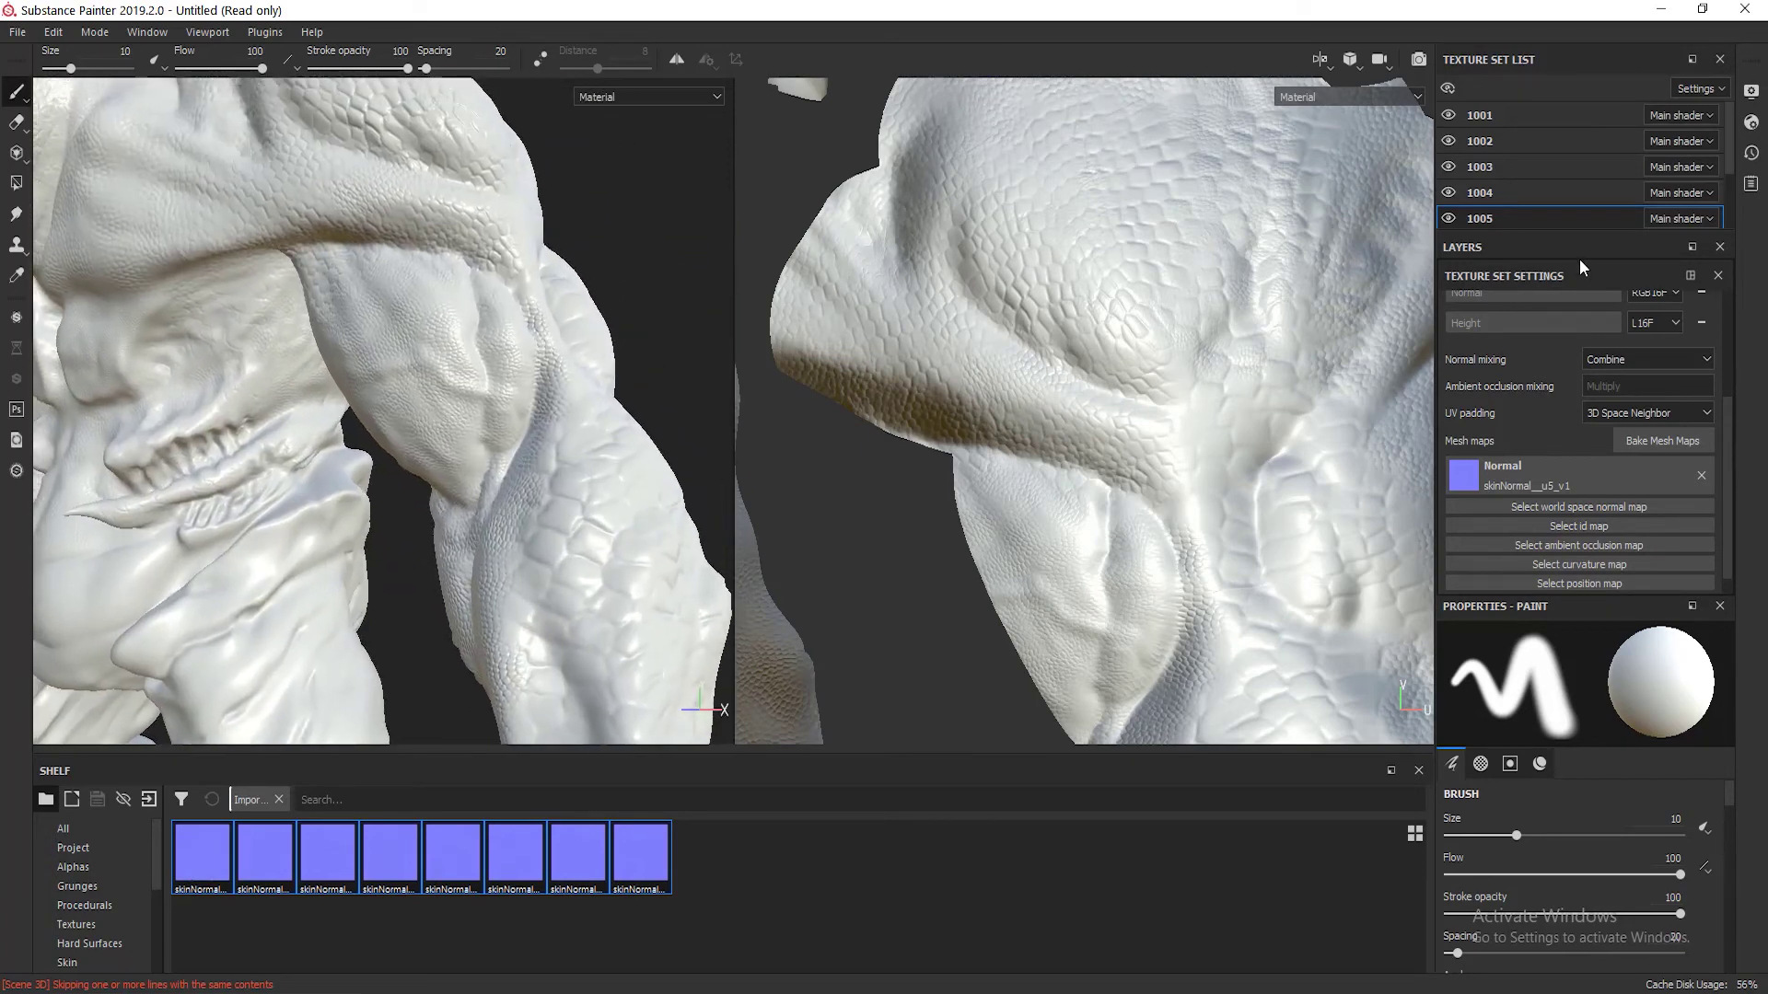
Step: Assign skinNormal__u6_v1 as the normal mesh map of texture set 1006
scroll(1579, 209, "down", 1)
left_click(1528, 185)
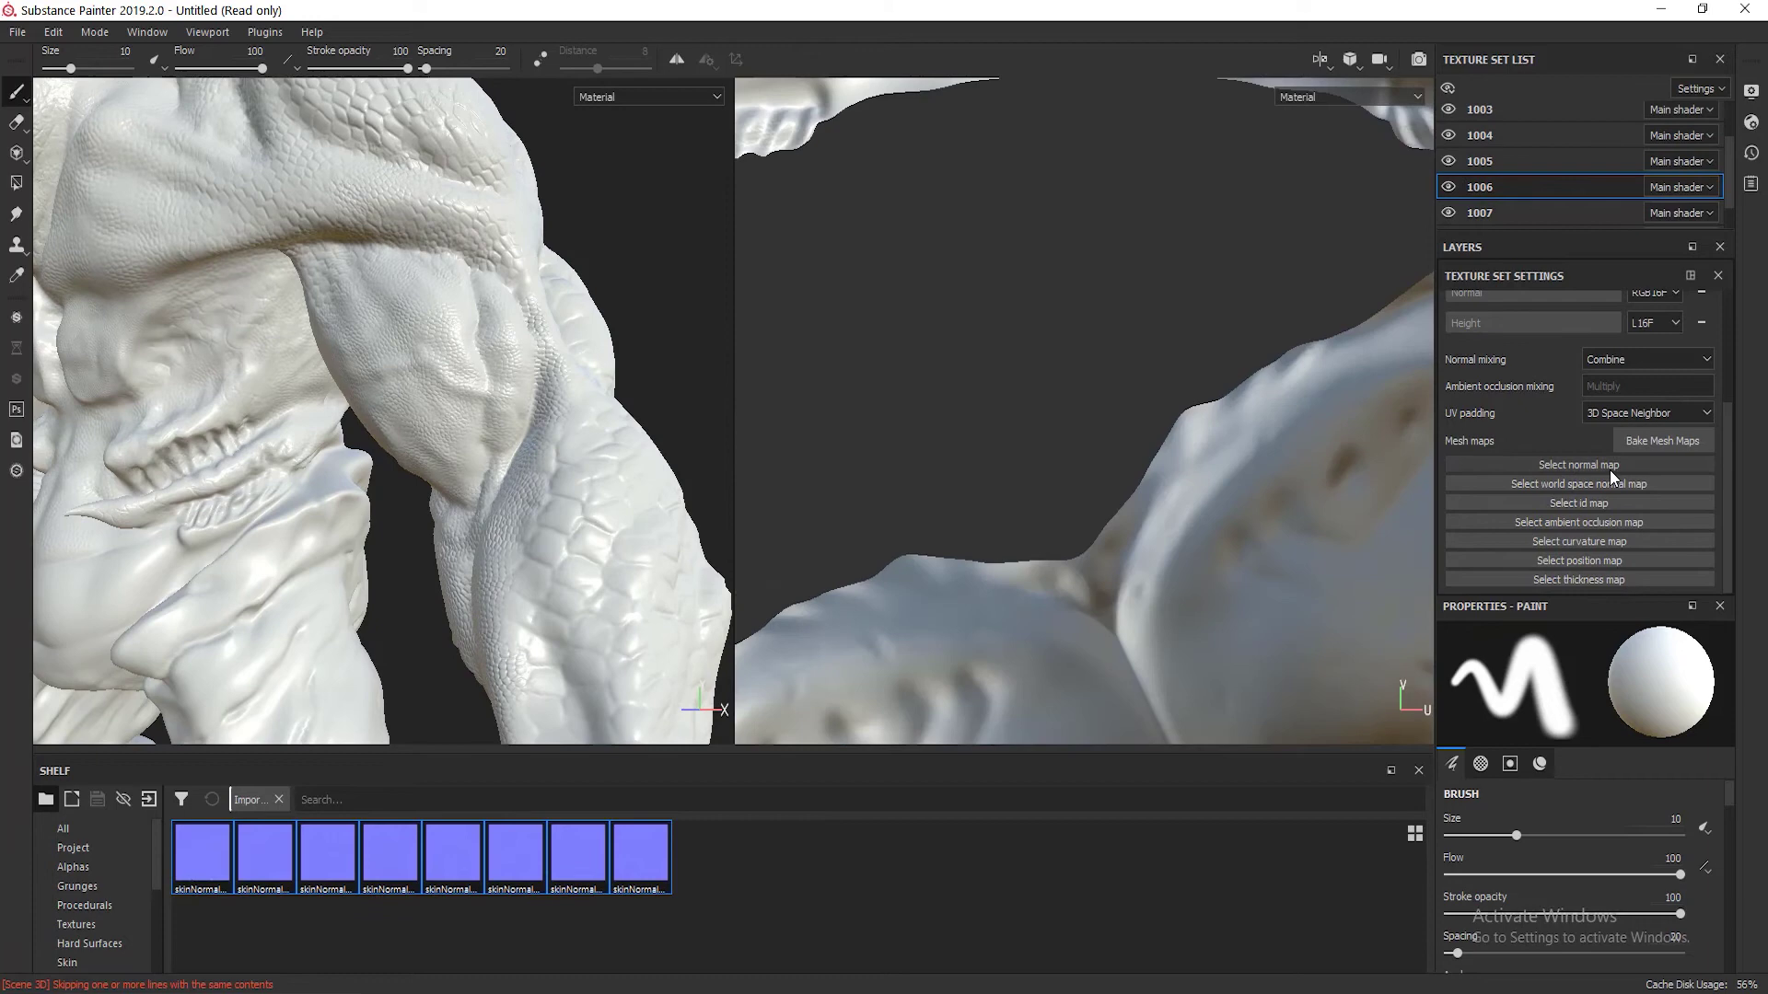
left_click(1609, 468)
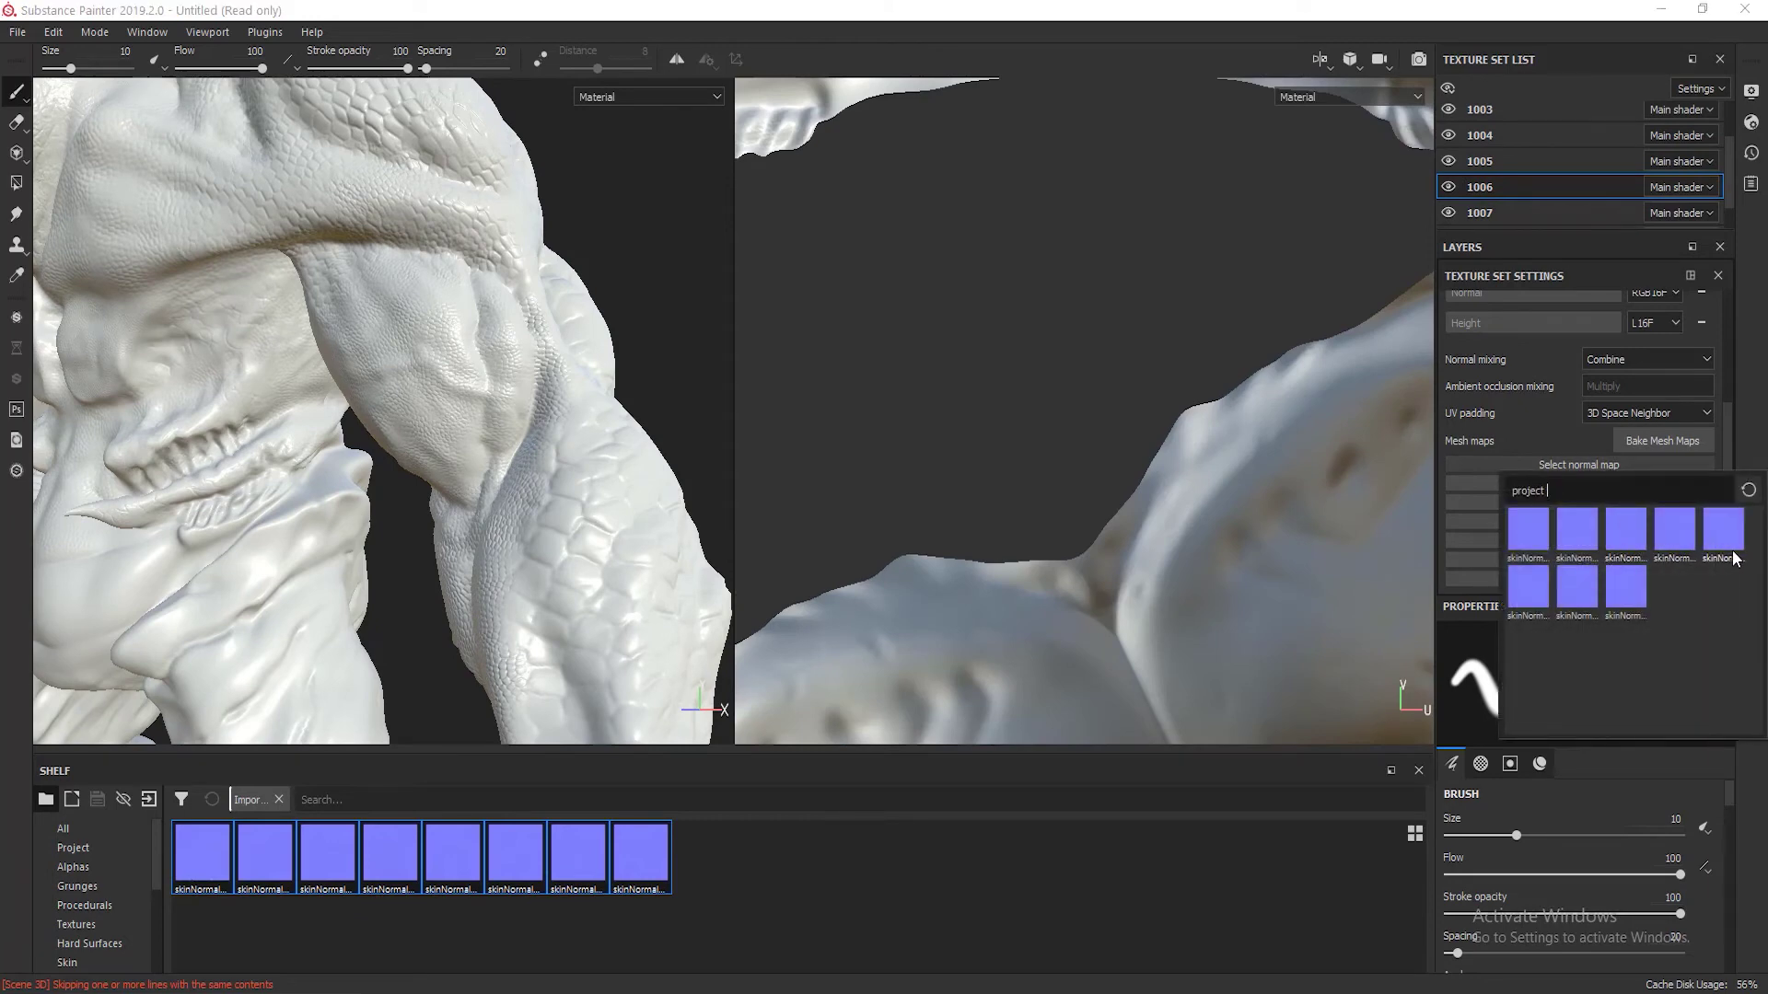
left_click(1528, 588)
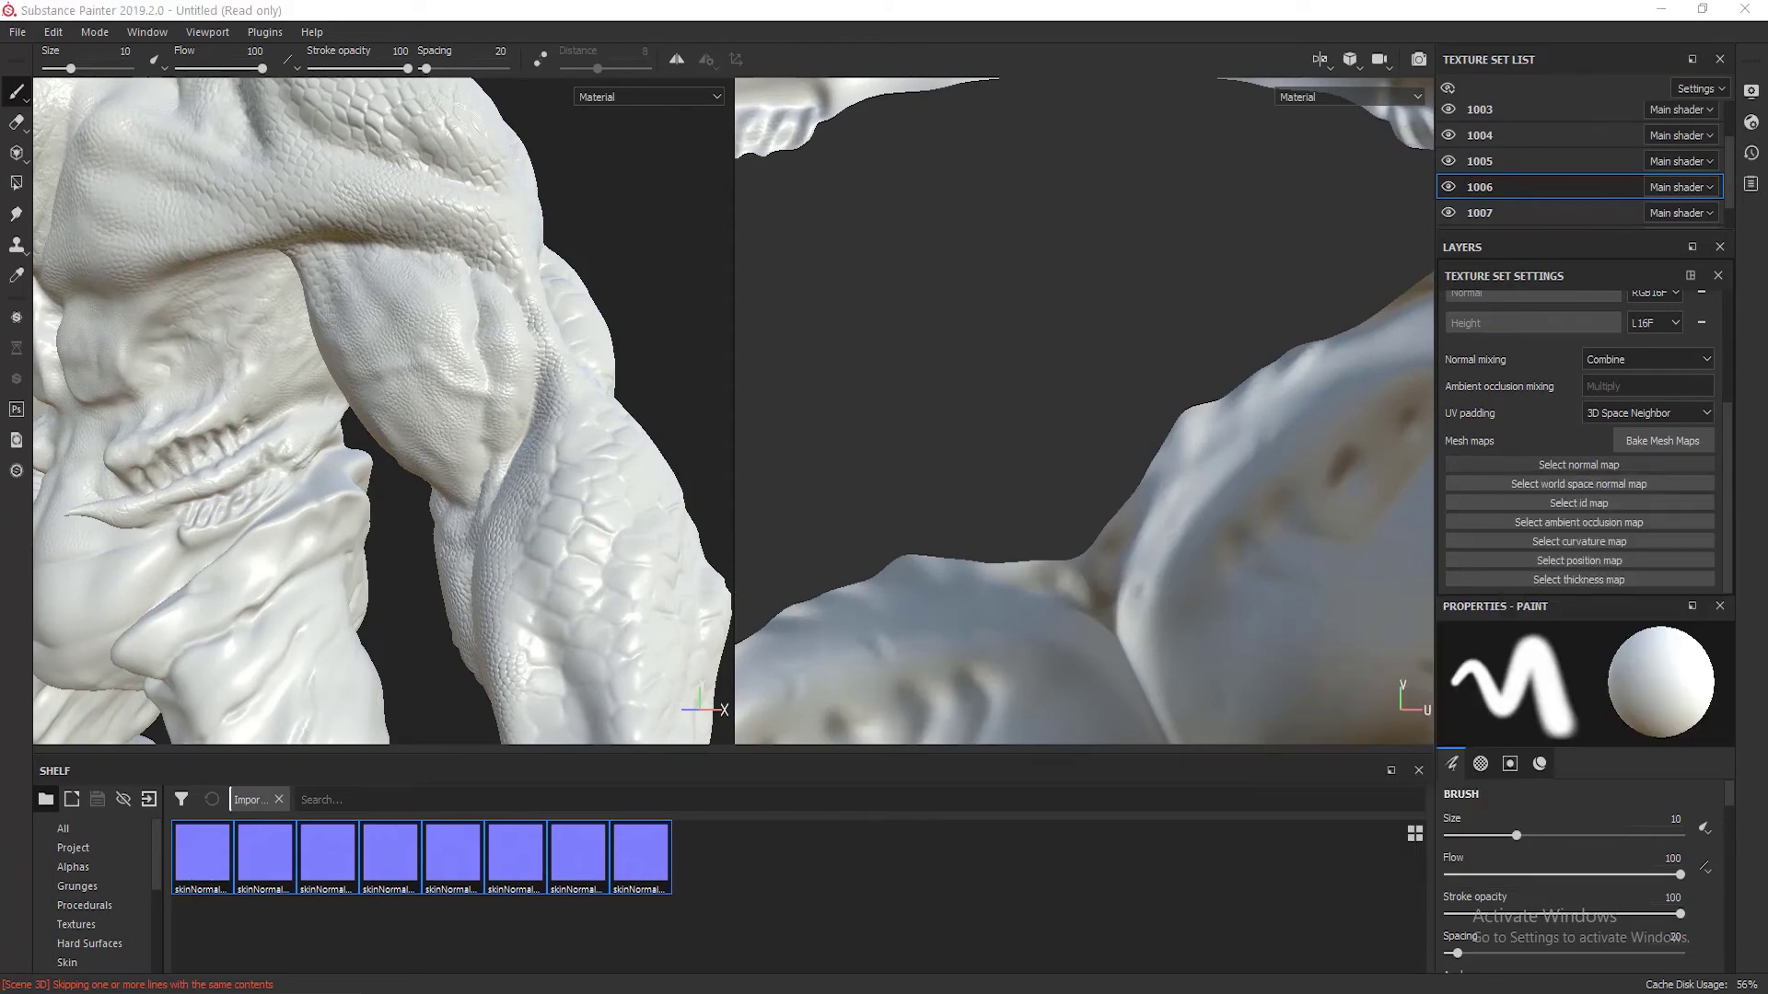
Step: Examine the skin detail on the creature's arms, torso and pelvis, along with texture set 1006's full UV layout
left_click_drag(422, 343, 452, 296, "alt")
scroll(461, 340, "down", 5)
left_click_drag(336, 377, 606, 423, "alt")
scroll(327, 376, "down", 2)
scroll(311, 379, "up", 5)
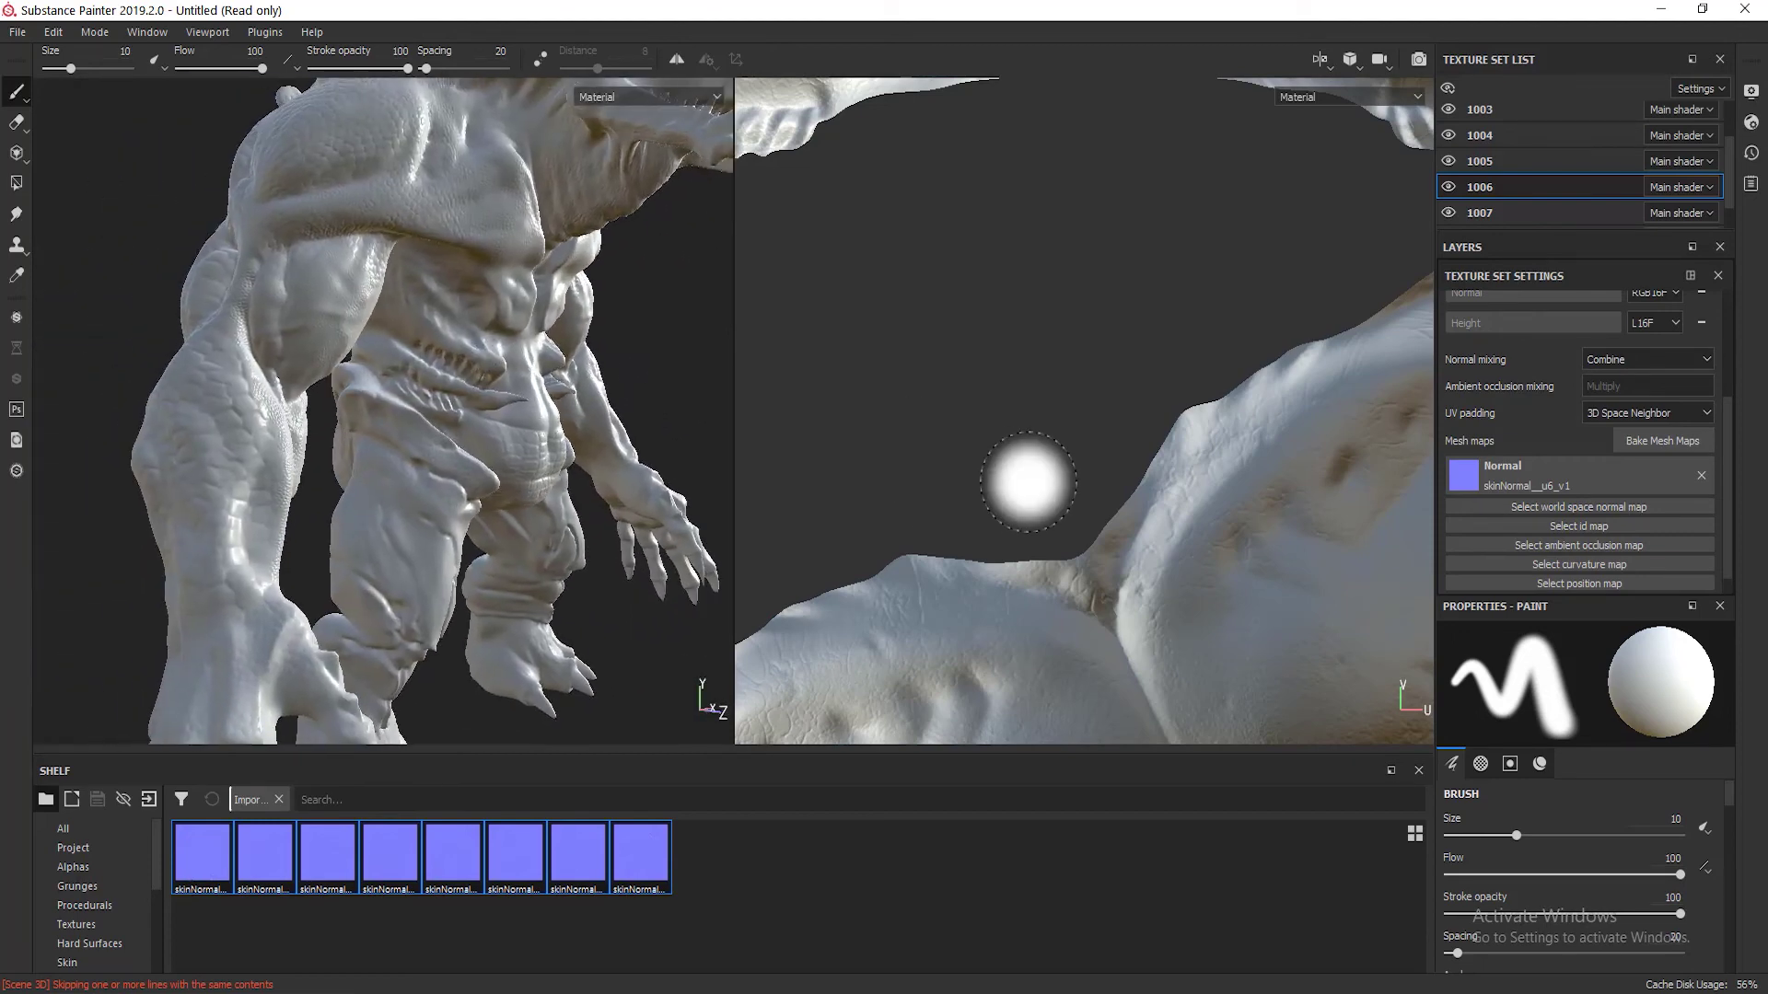
scroll(1032, 474, "down", 5)
left_click_drag(403, 436, 366, 429, "alt")
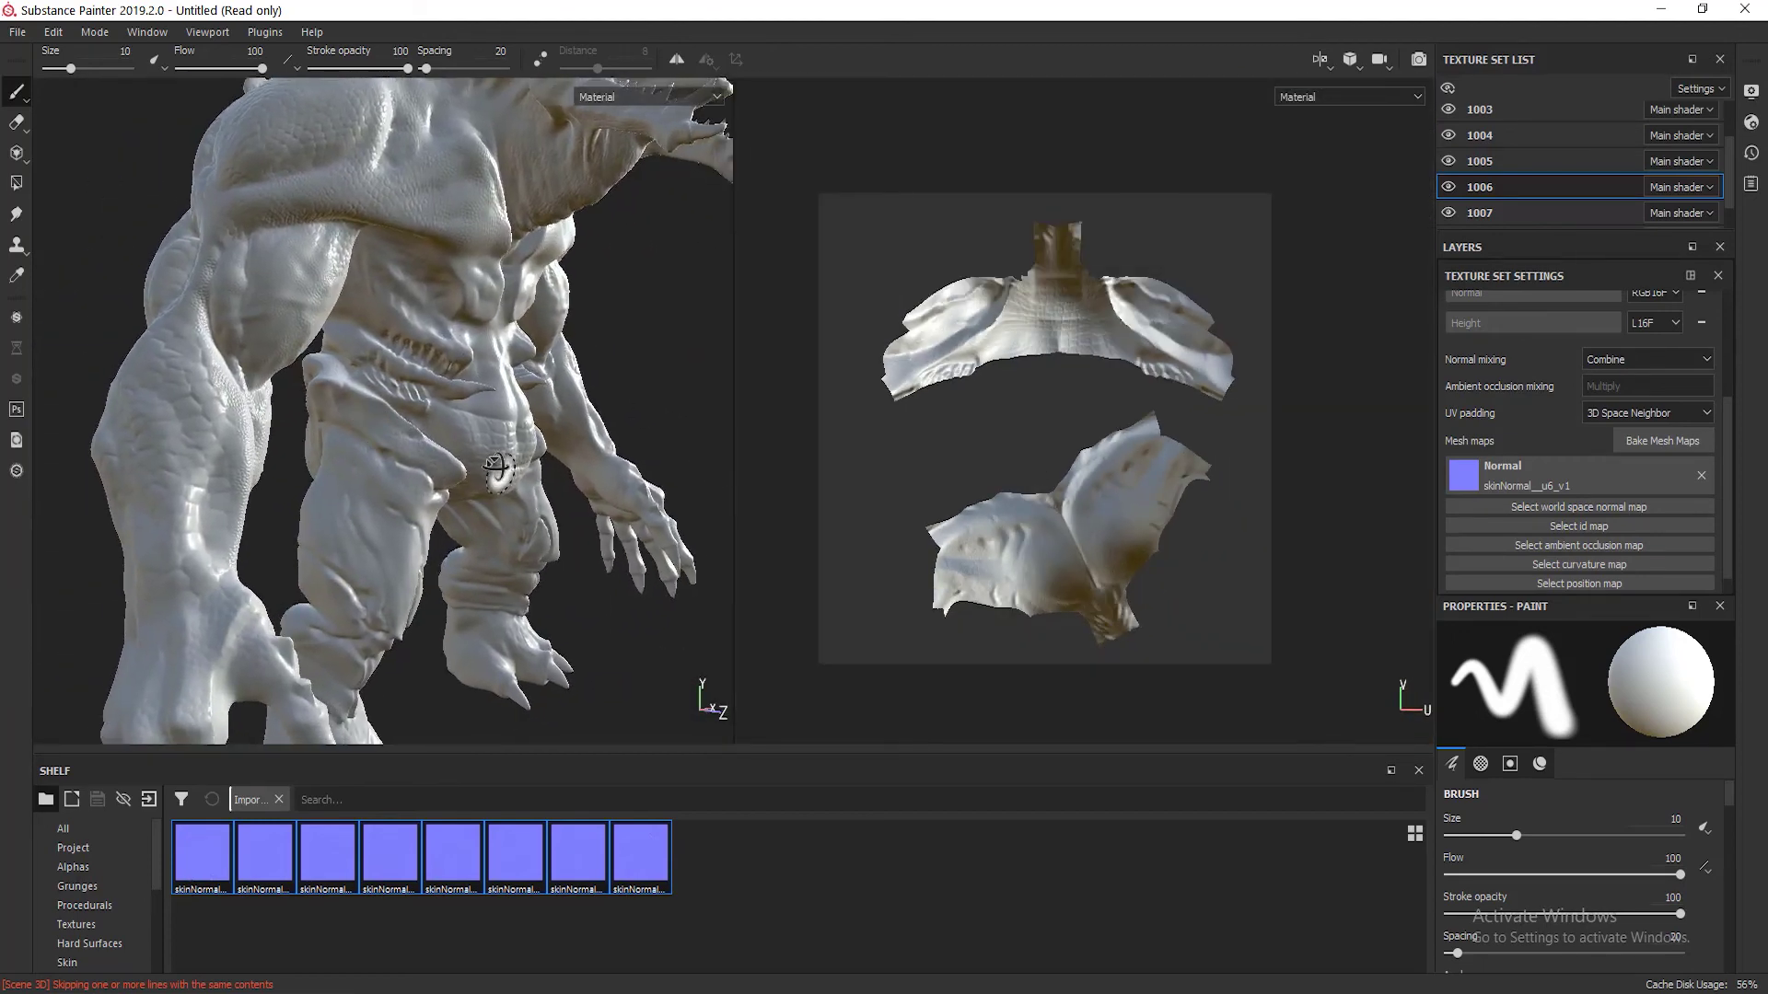
scroll(387, 433, "down", 4)
scroll(529, 501, "up", 5)
left_click_drag(528, 501, 461, 488, "alt")
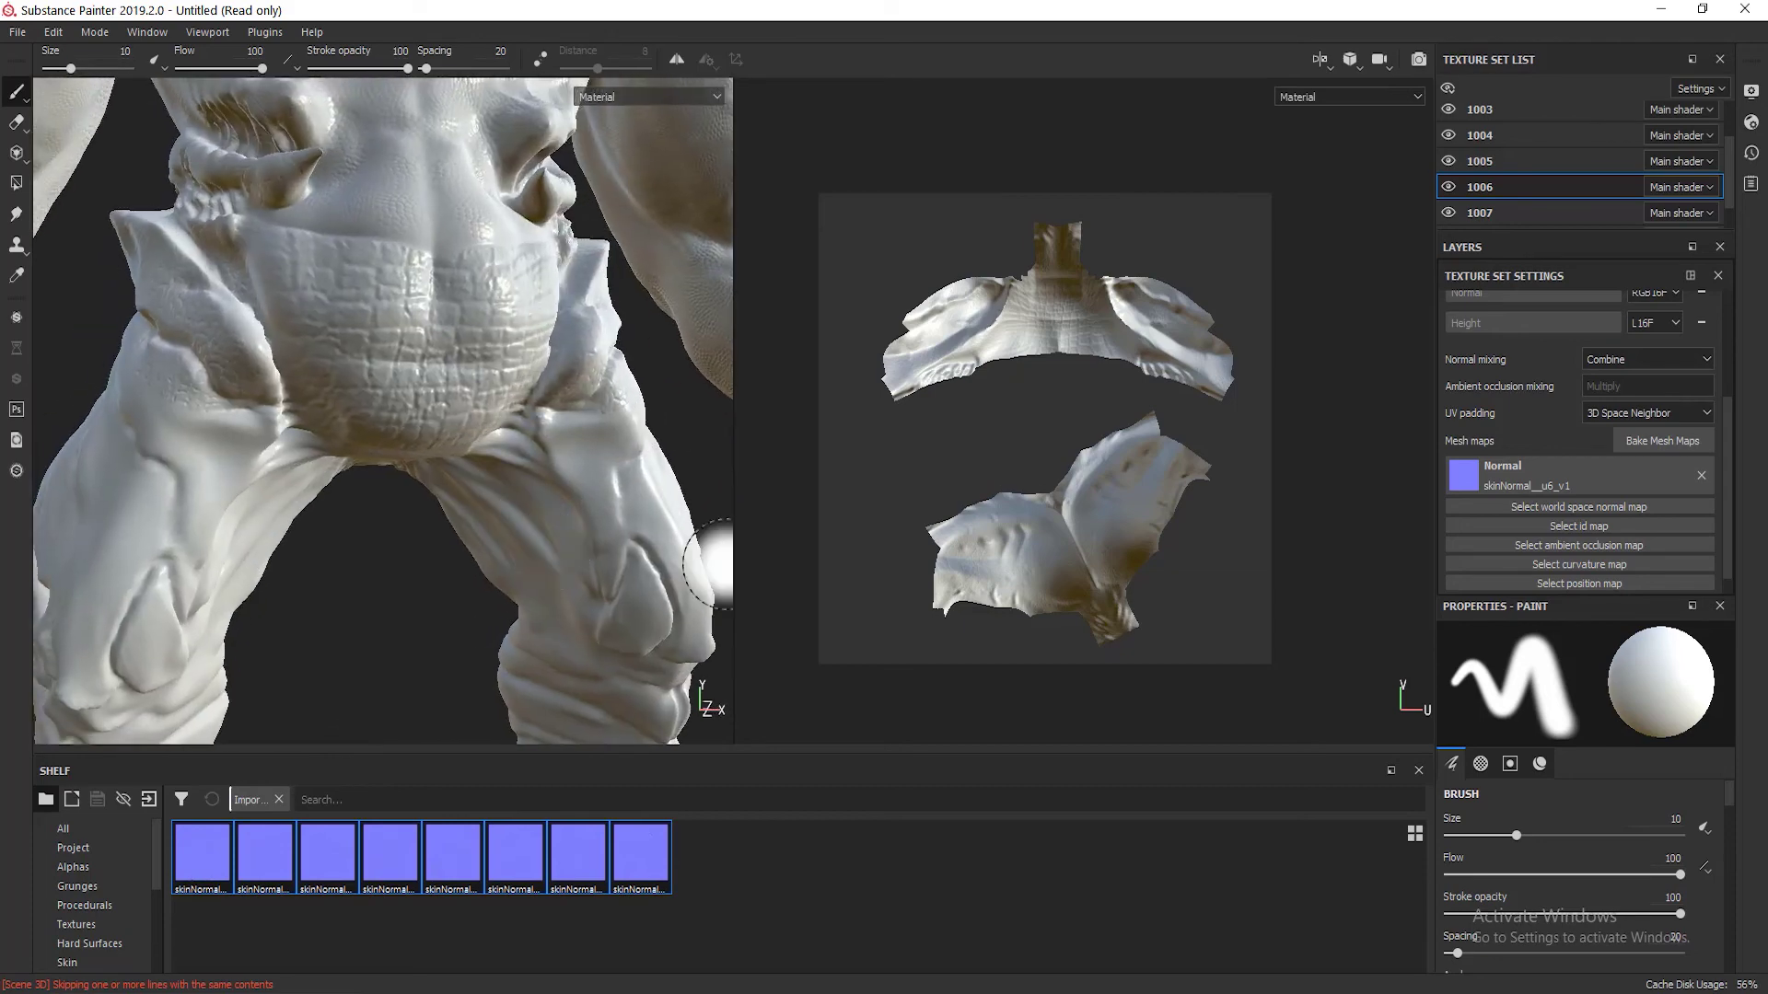
Step: Assign skinNormal__u7_v1 to texture set 1007 and skinNormal__u8_v1 to texture set 1008 as their normal mesh maps
scroll(1514, 213, "down", 2)
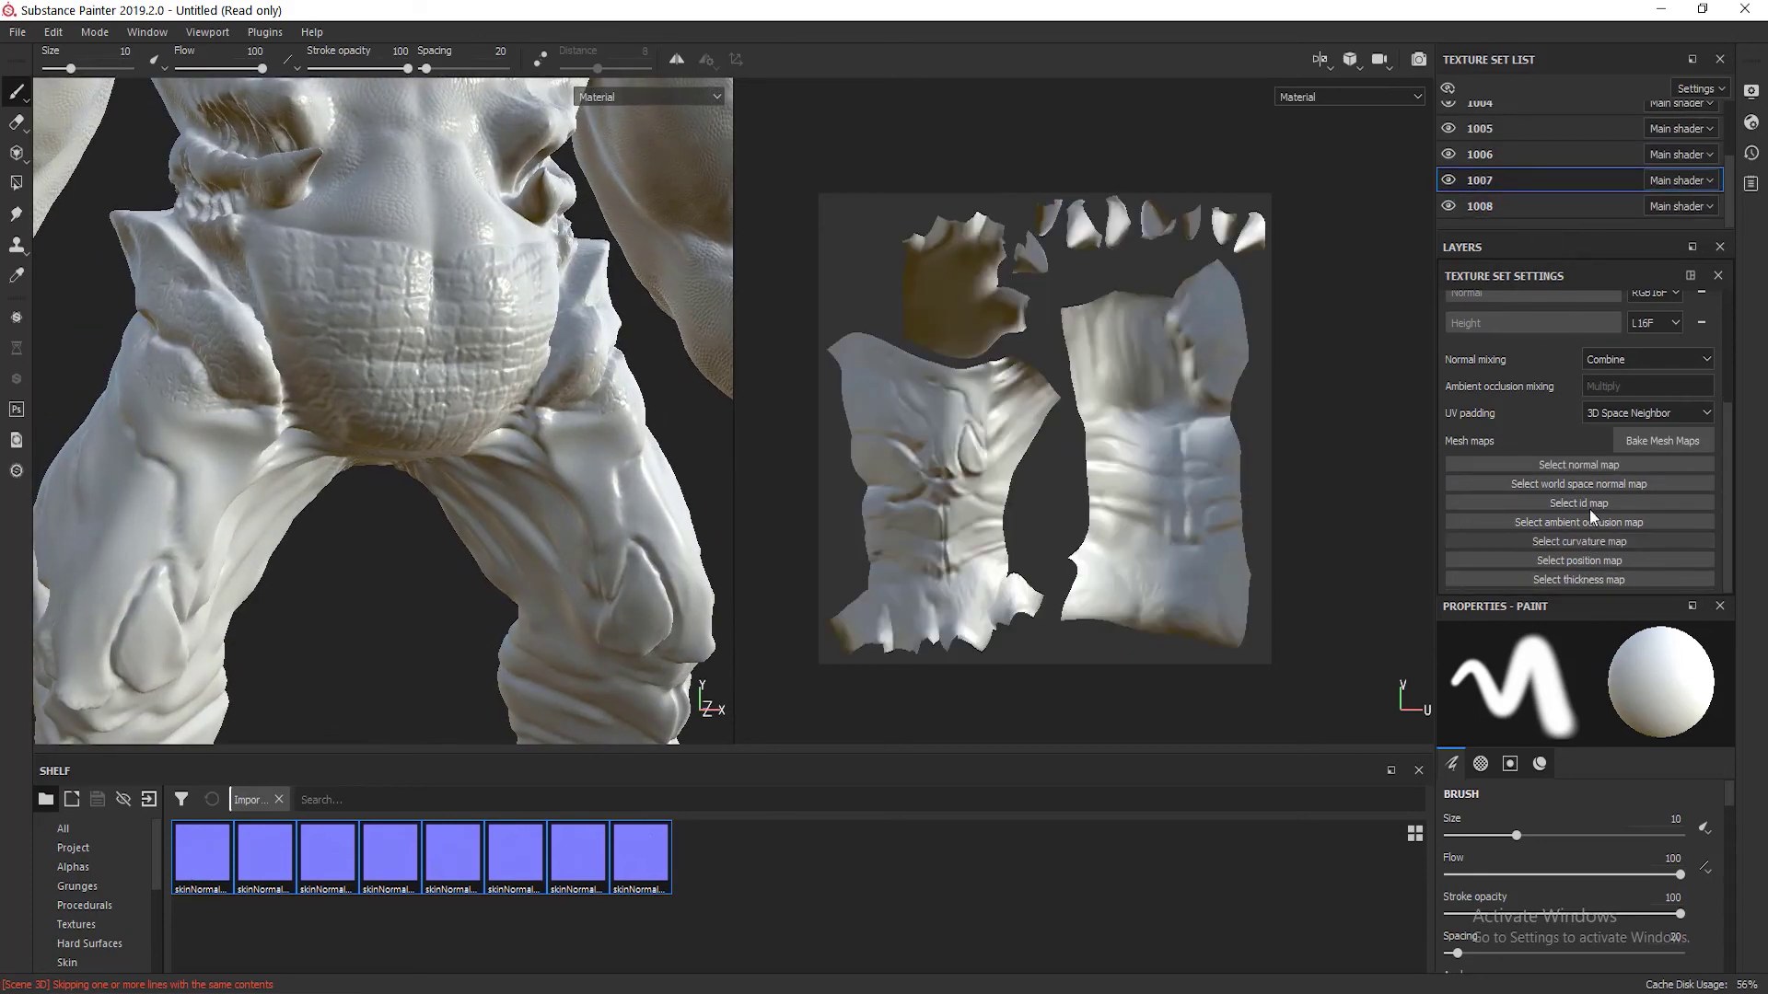
left_click(1593, 460)
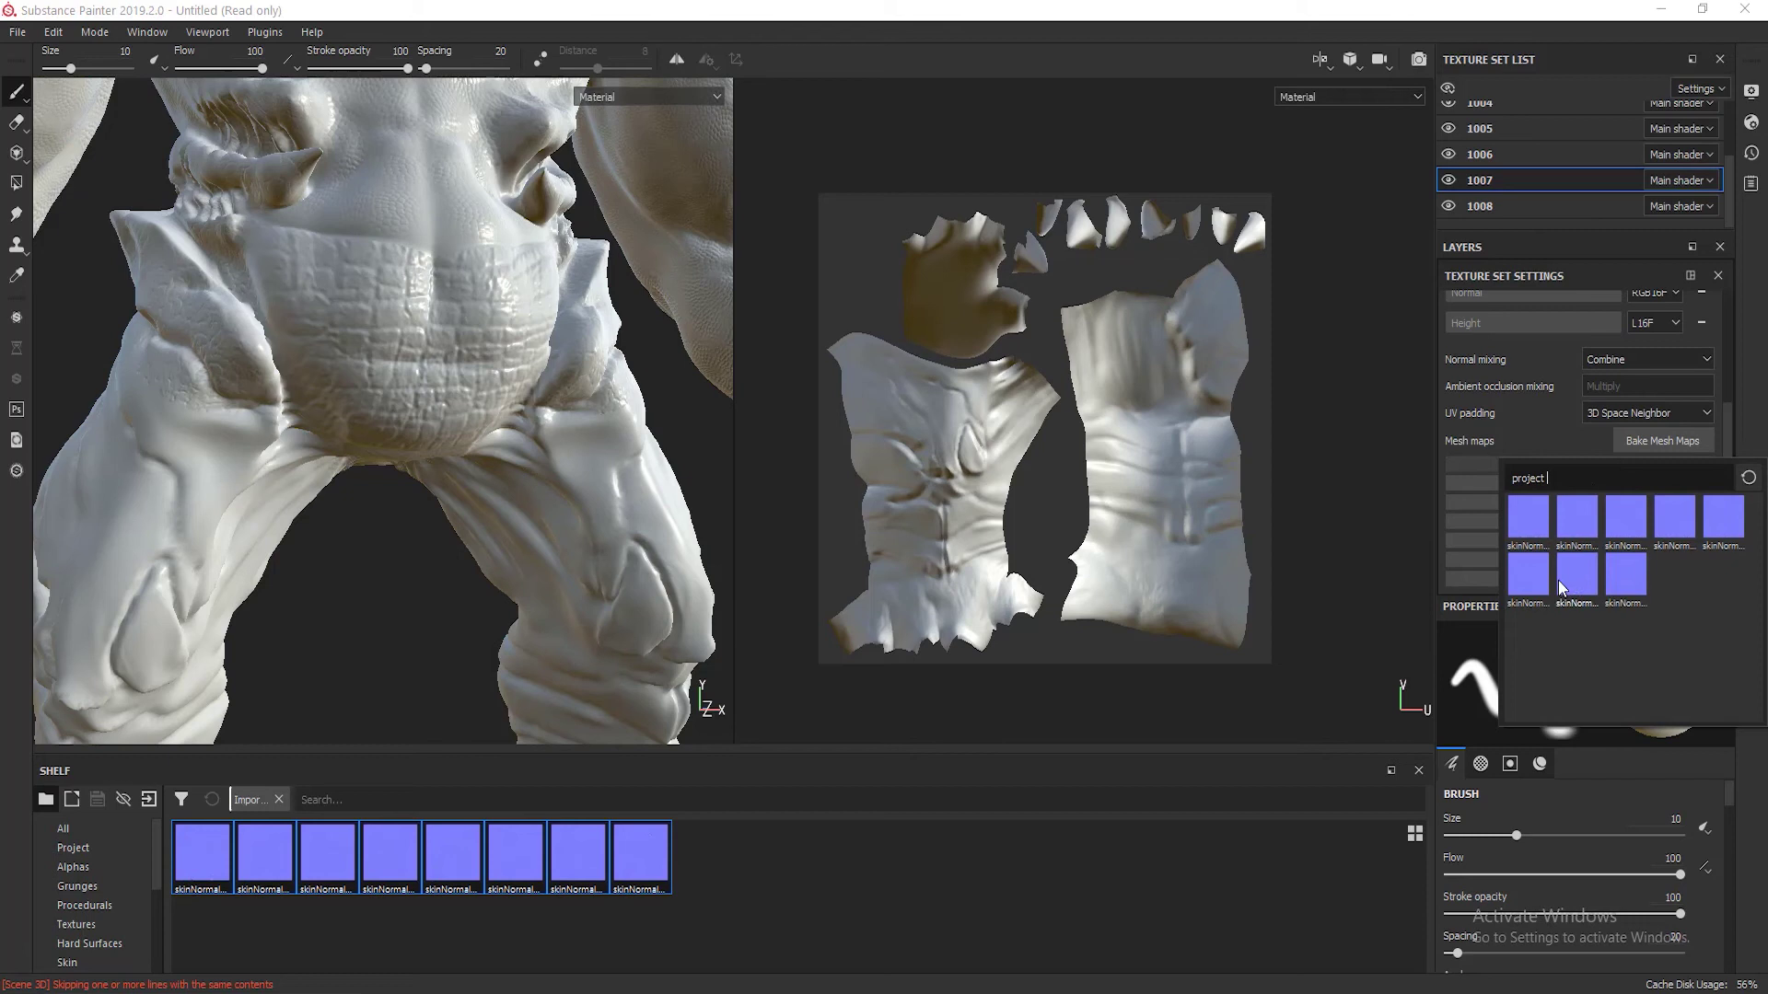
left_click(1573, 583)
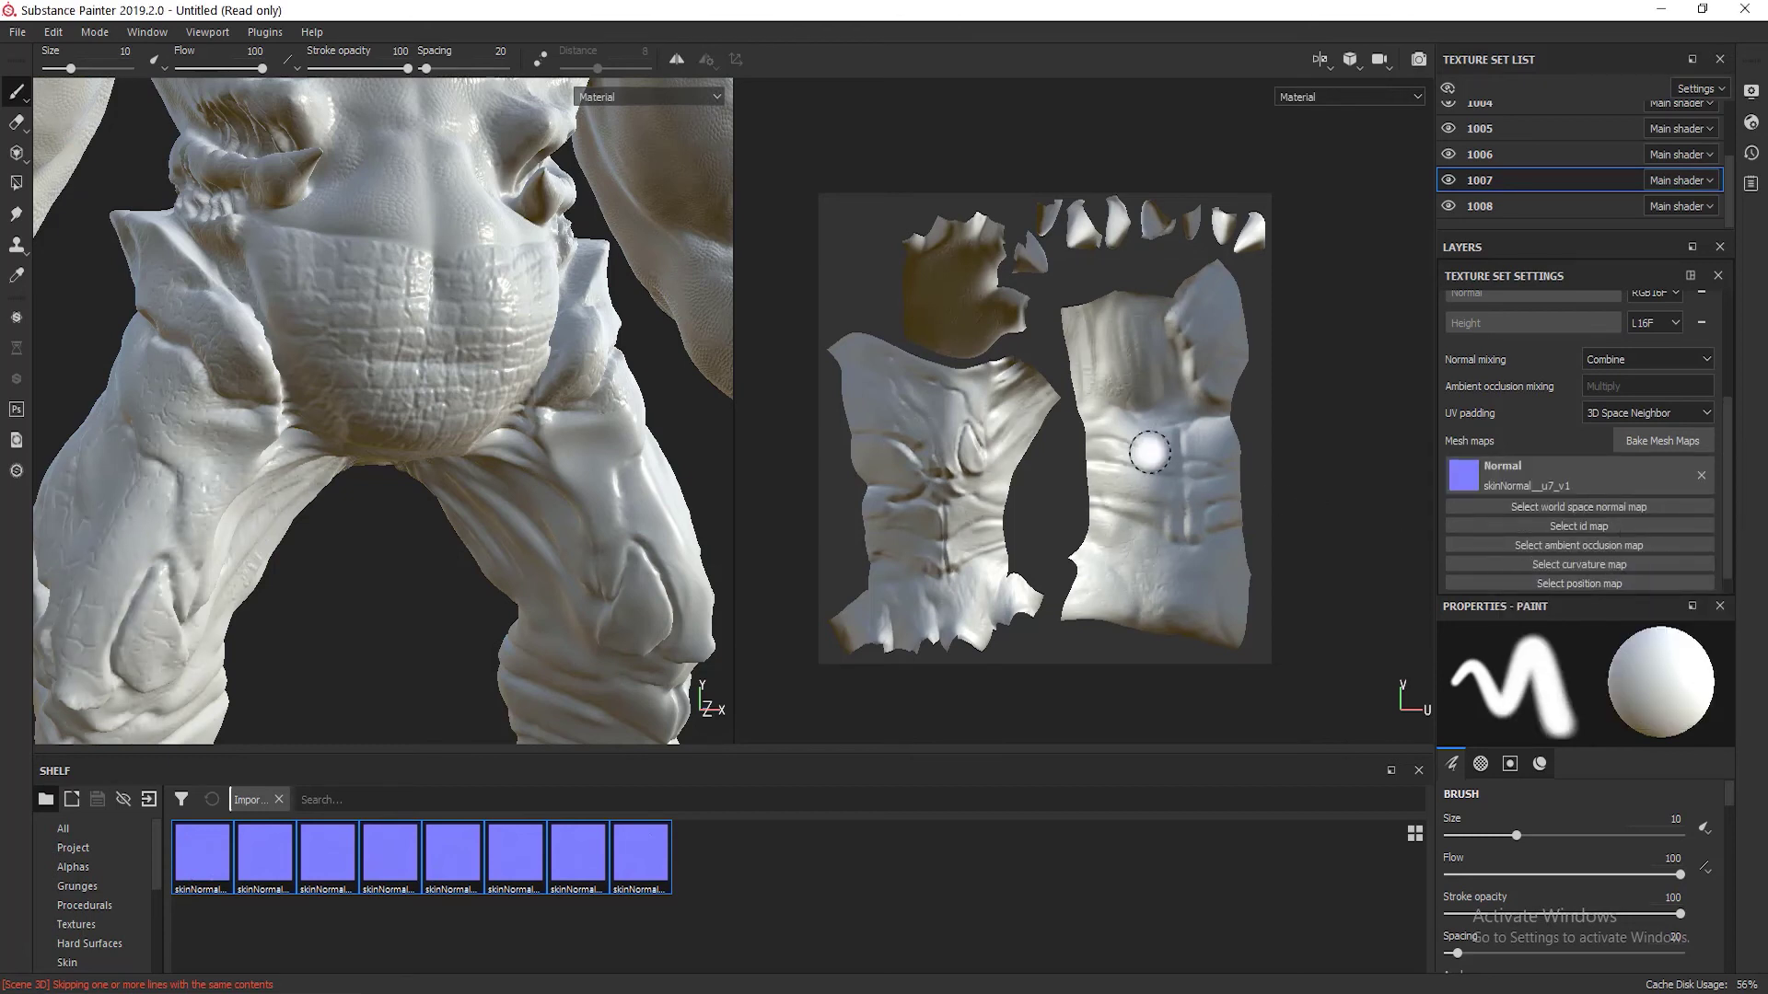
left_click(1520, 207)
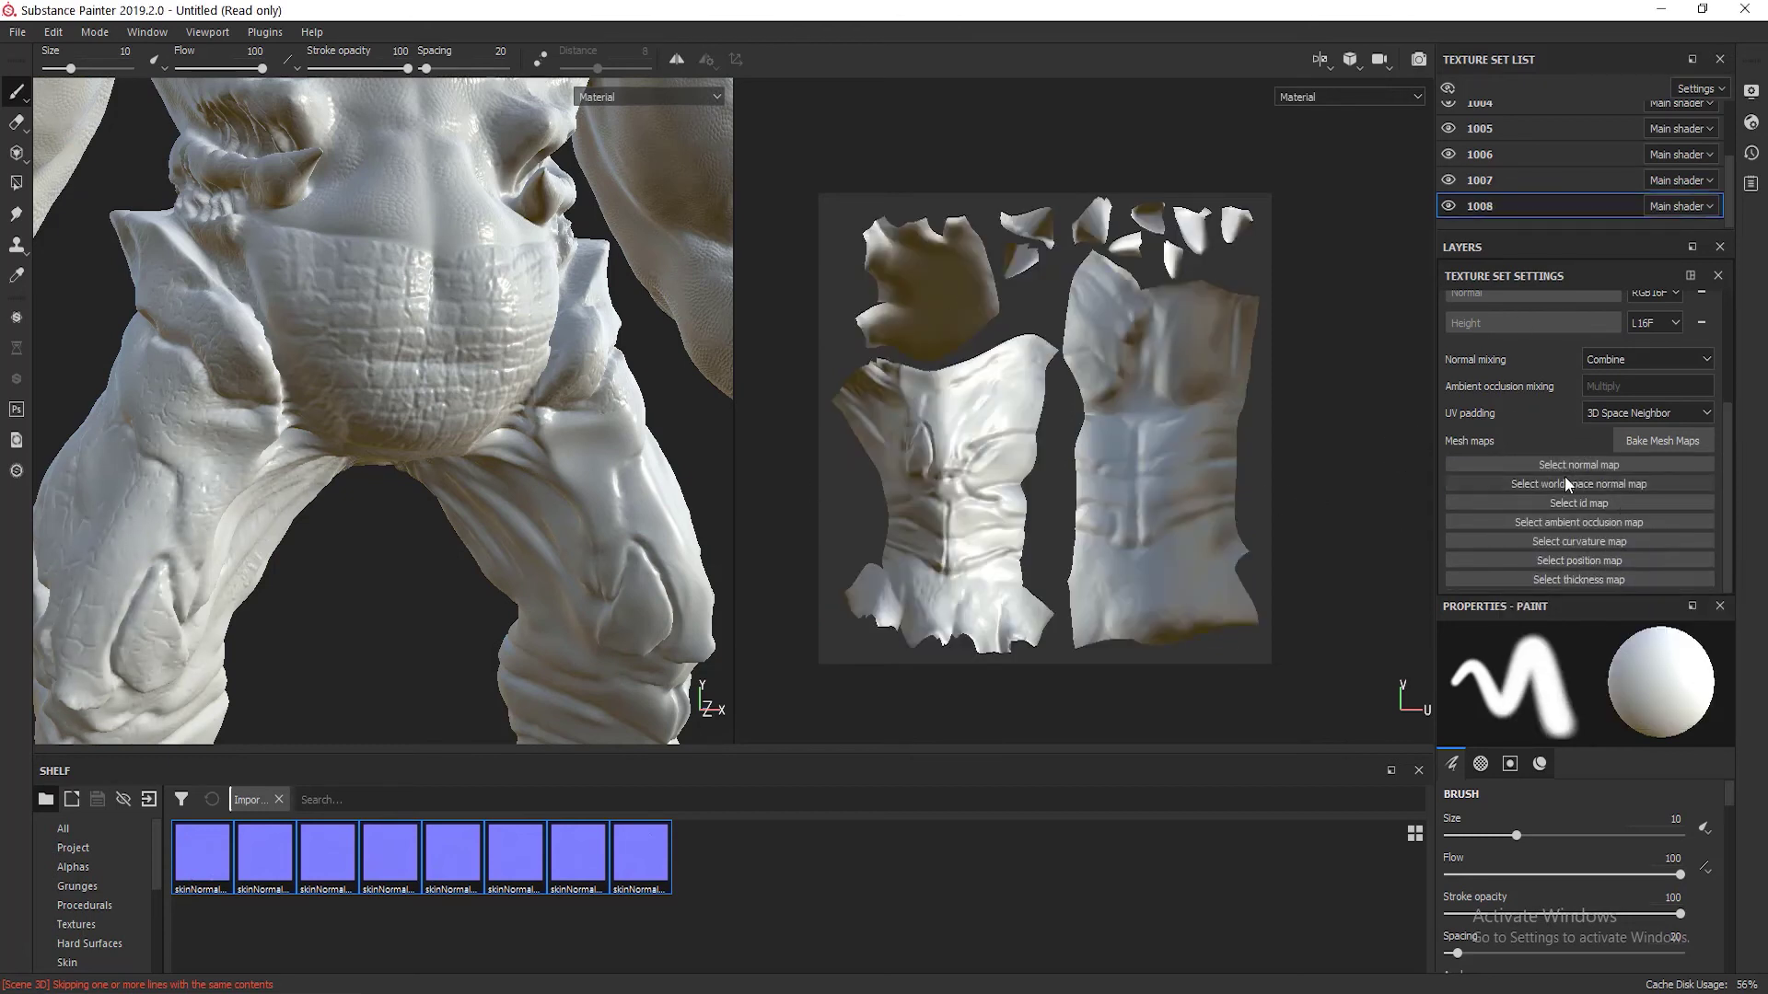
left_click(1565, 465)
left_click(1611, 572)
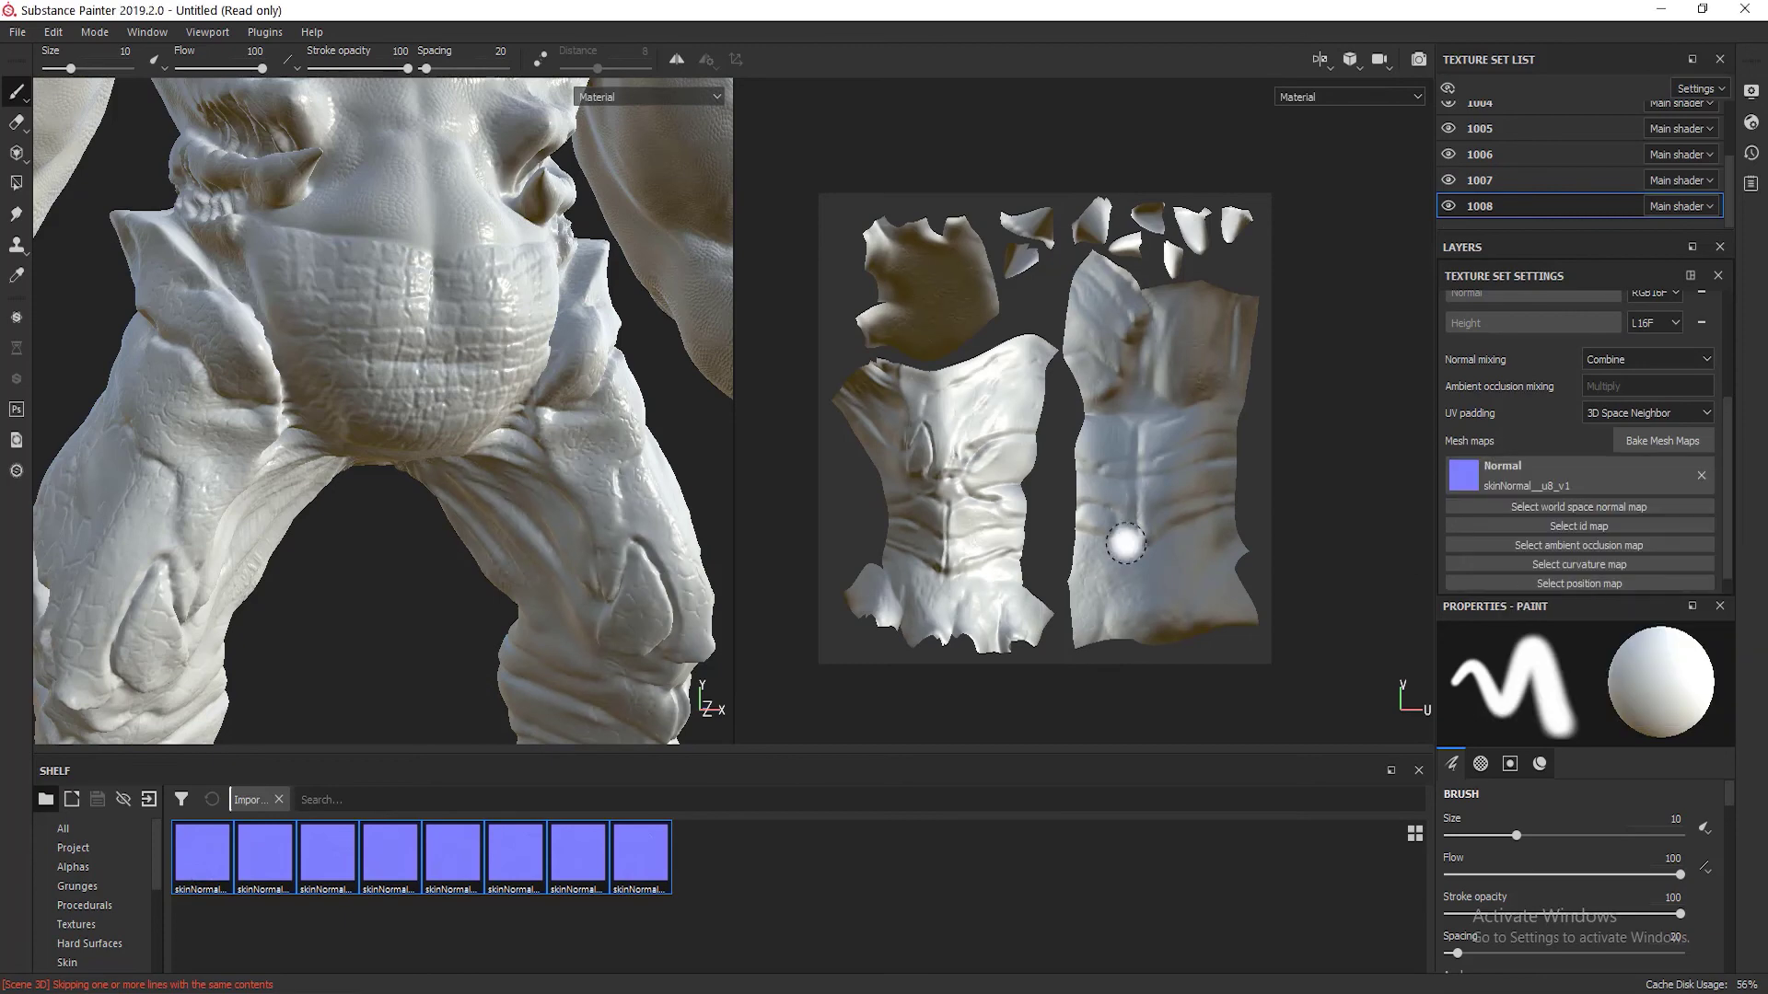
Step: Examine the skin detail across the creature's legs, feet, hands, arms and shoulders from several angles
middle_click_drag(512, 445, 498, 257, "alt")
left_click_drag(498, 258, 350, 267, "alt")
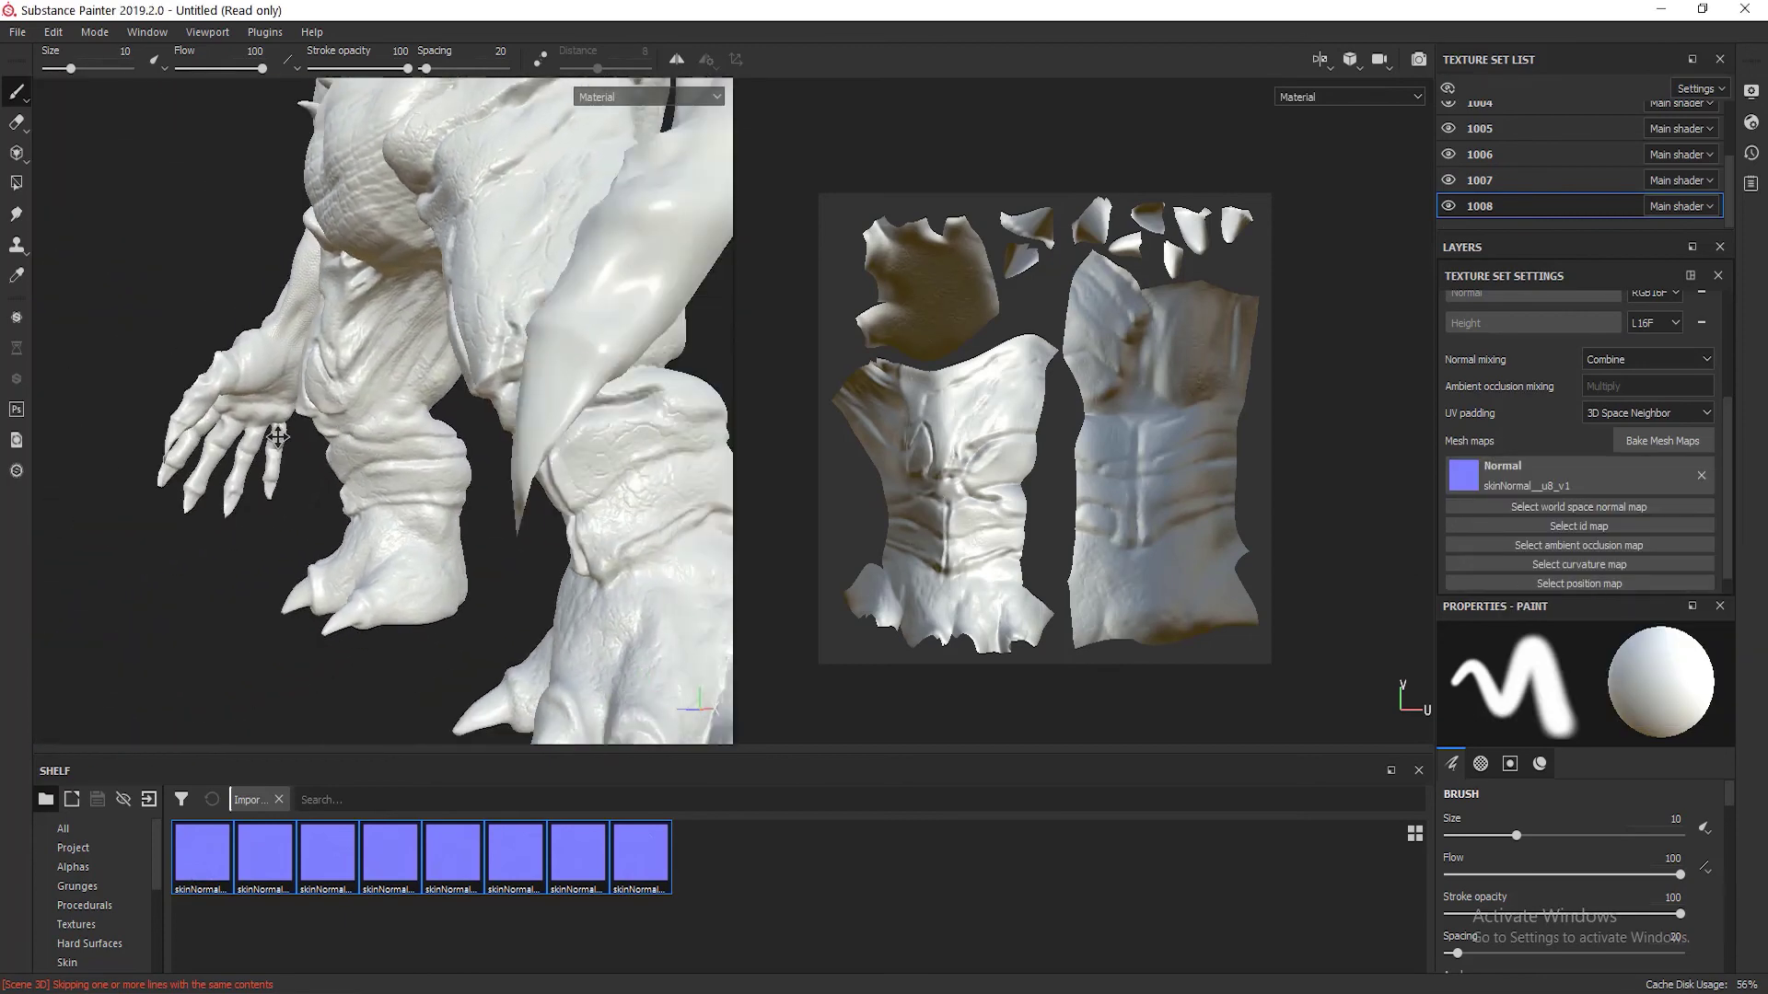
scroll(442, 426, "up", 4)
scroll(568, 427, "down", 6)
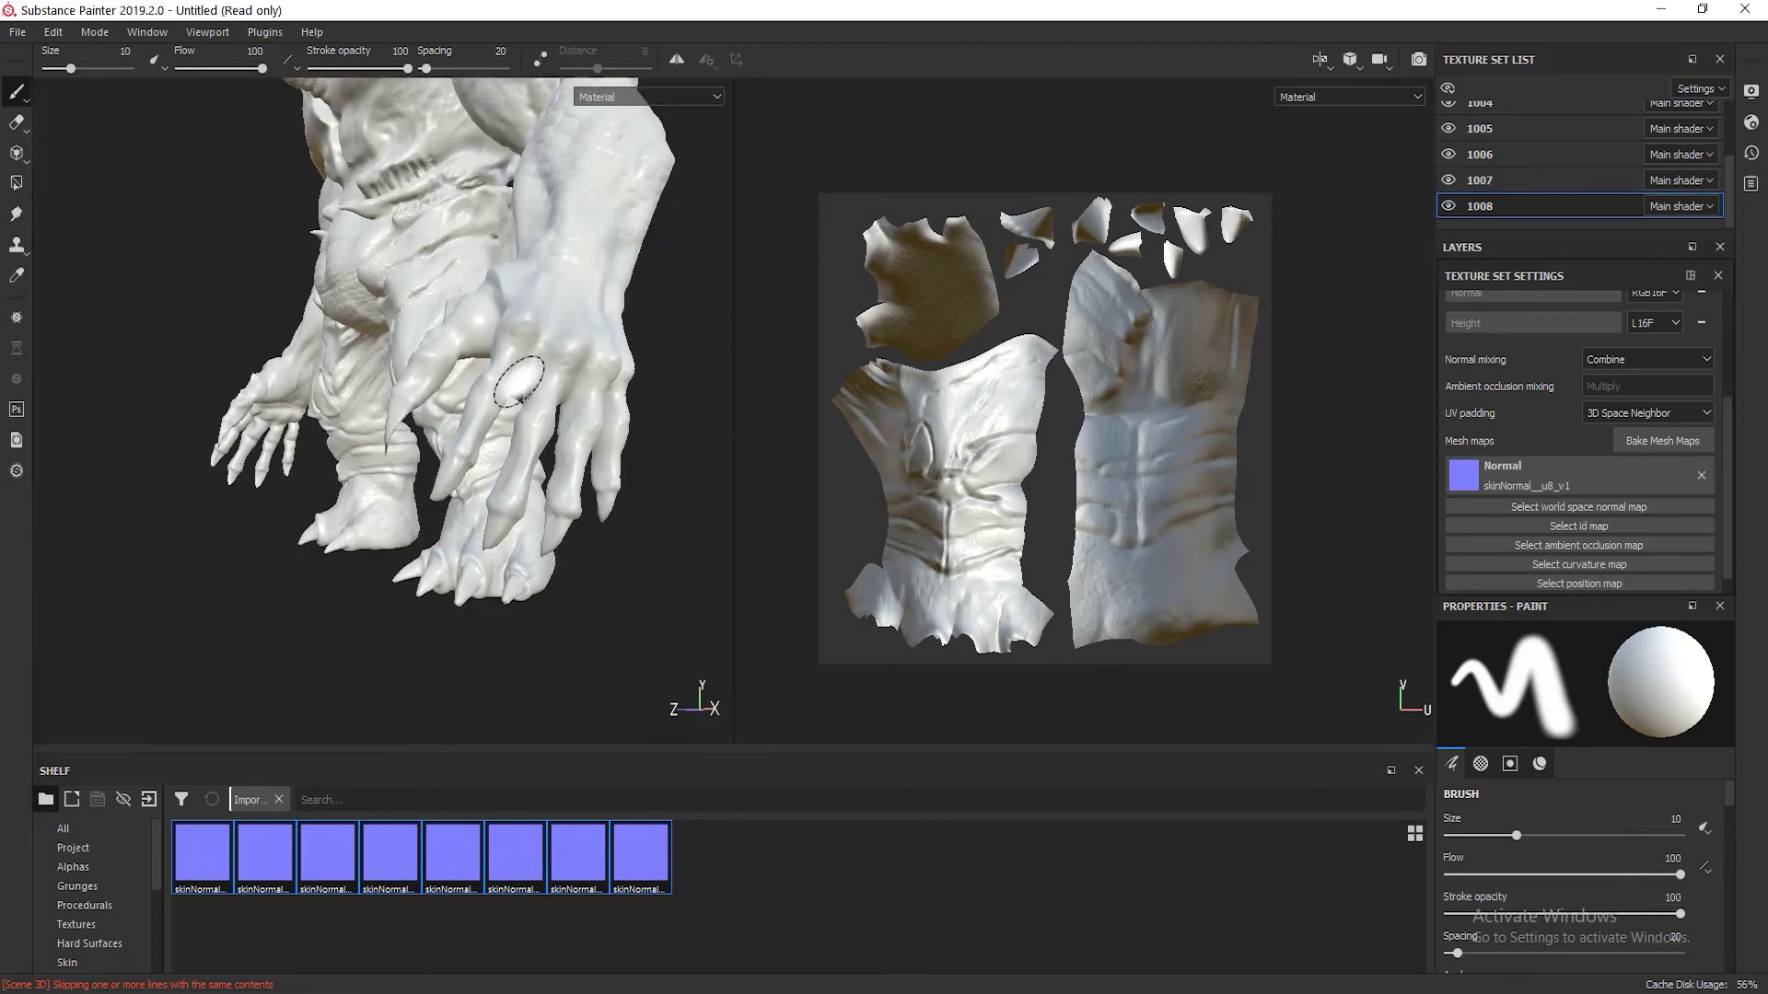
left_click_drag(519, 380, 431, 449, "alt")
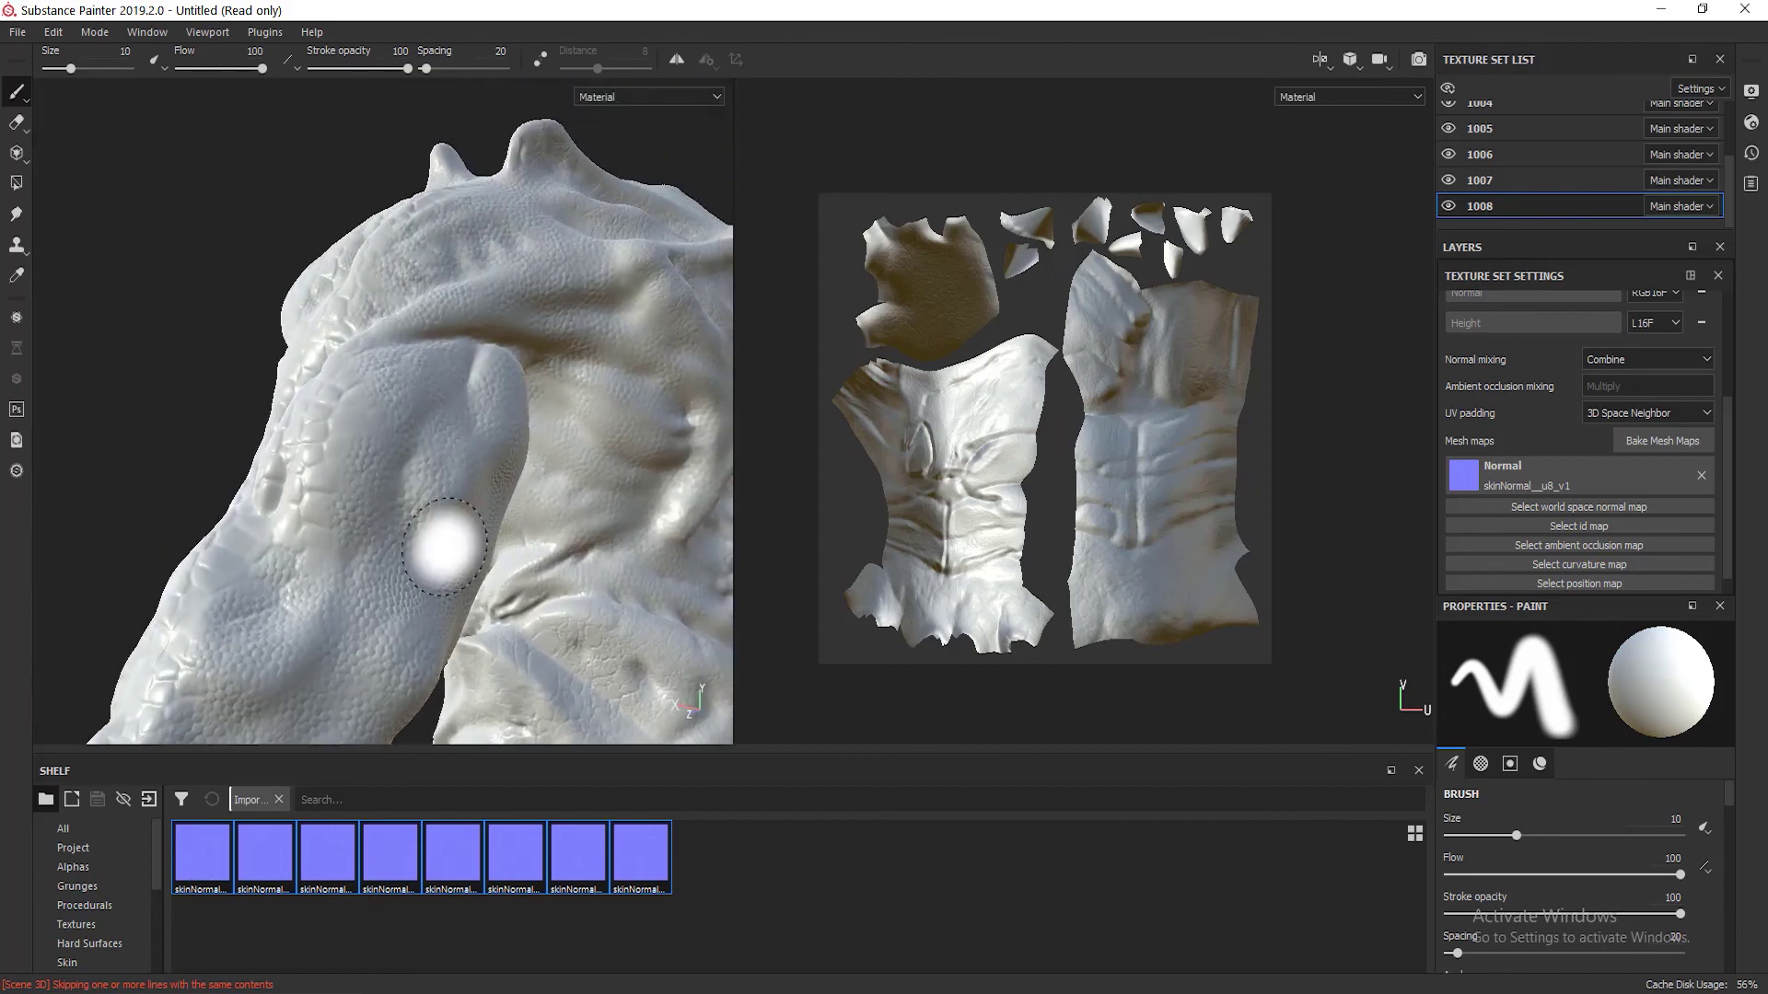
left_click_drag(393, 450, 316, 479, "alt")
scroll(315, 482, "down", 4)
middle_click_drag(386, 498, 153, 565, "alt")
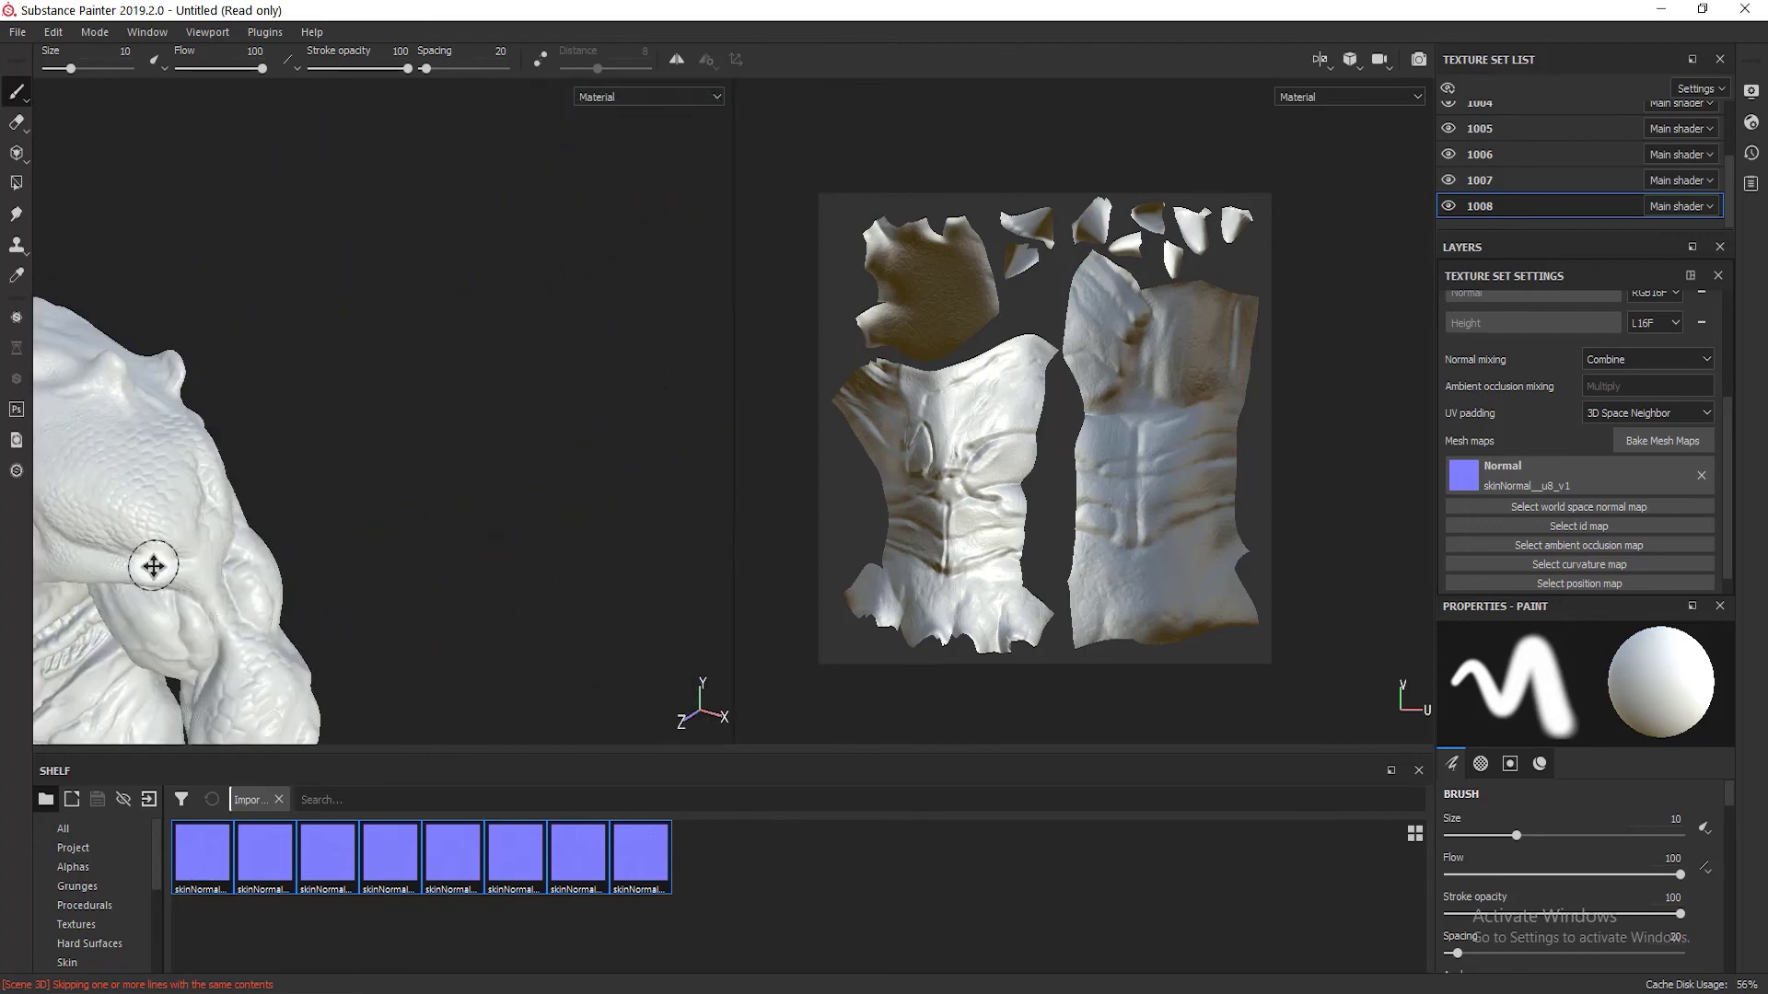